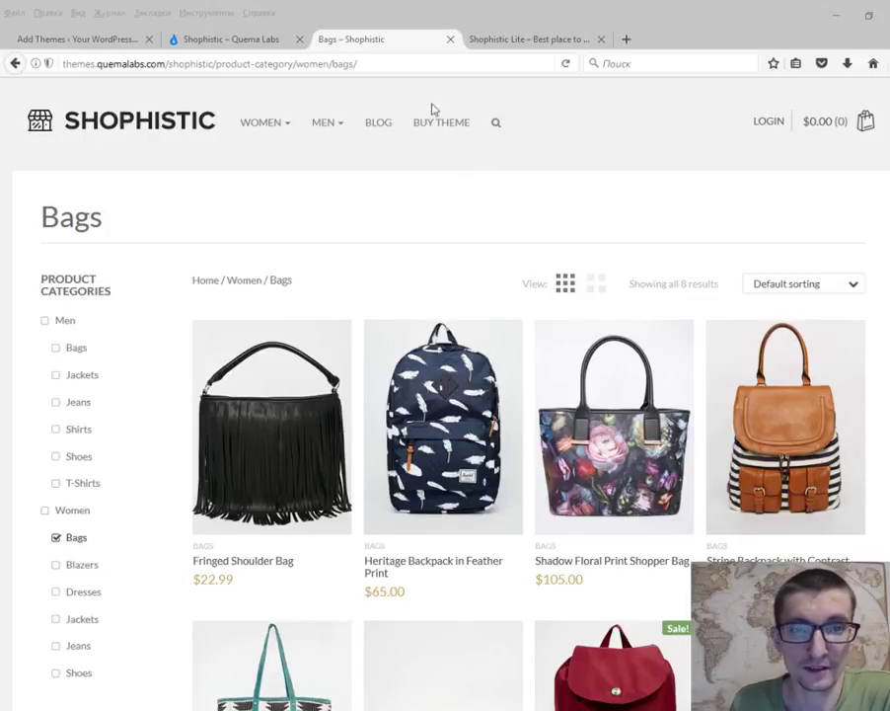
# In the Shophistic Lite demo, add the Biker Jacket in Wool with Zip Detail to the cart and view it.
pyautogui.click(385, 45)
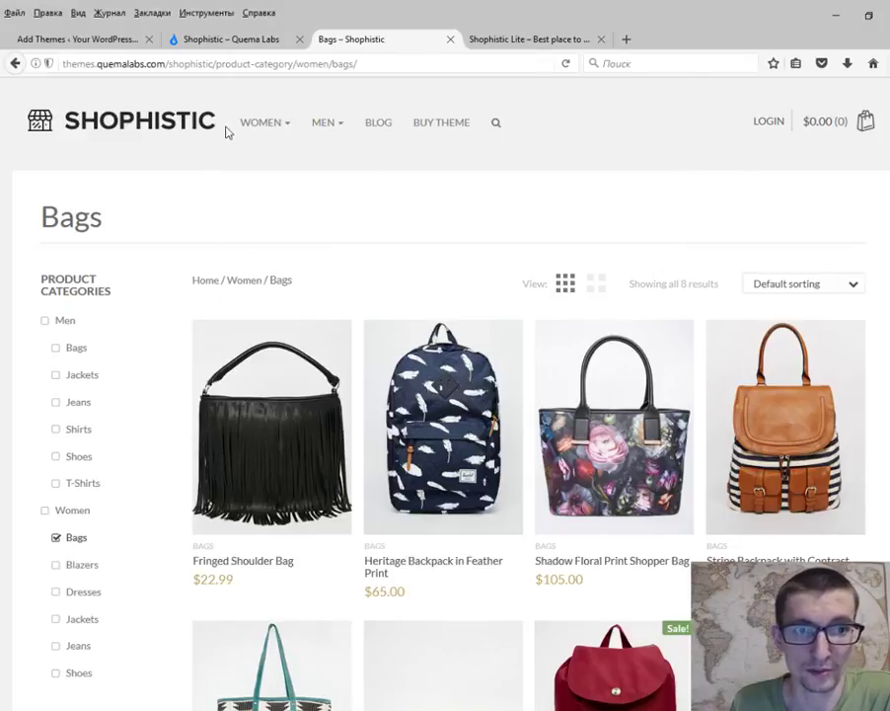
pyautogui.click(493, 41)
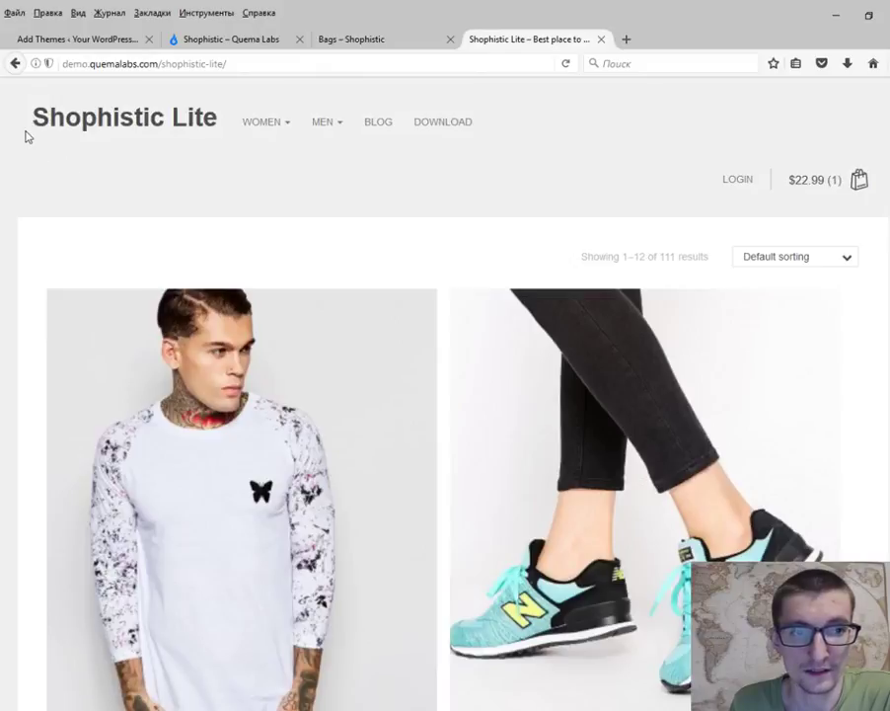
pyautogui.scroll(-3, 316, 153)
pyautogui.scroll(-2, 533, 215)
pyautogui.scroll(-3, 269, 254)
pyautogui.scroll(-3, 599, 257)
pyautogui.scroll(-5, 599, 257)
pyautogui.scroll(-4, 596, 255)
pyautogui.scroll(-5, 571, 242)
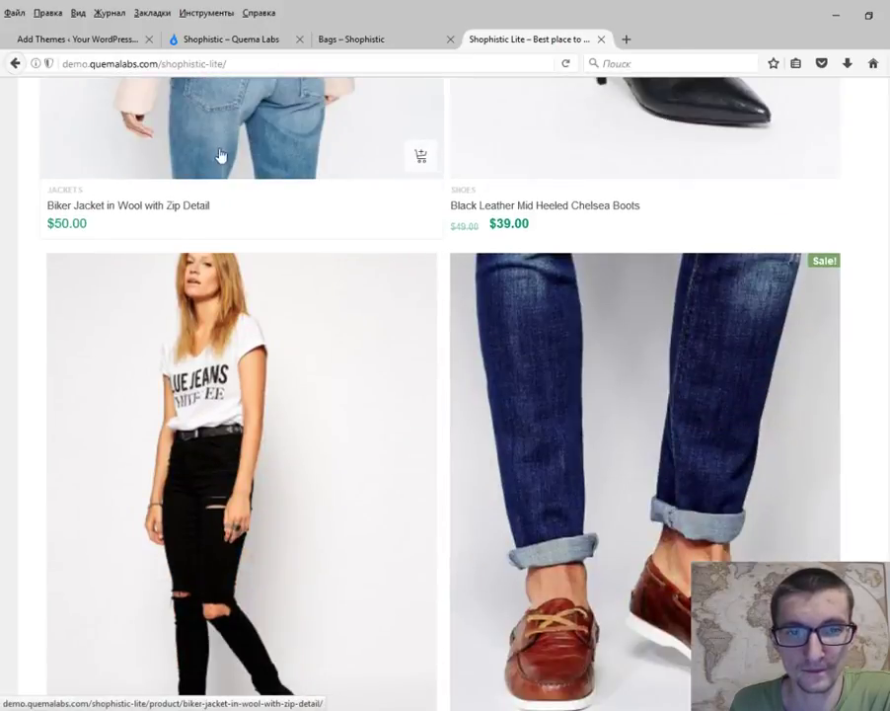
pyautogui.scroll(3, 326, 287)
pyautogui.click(431, 474)
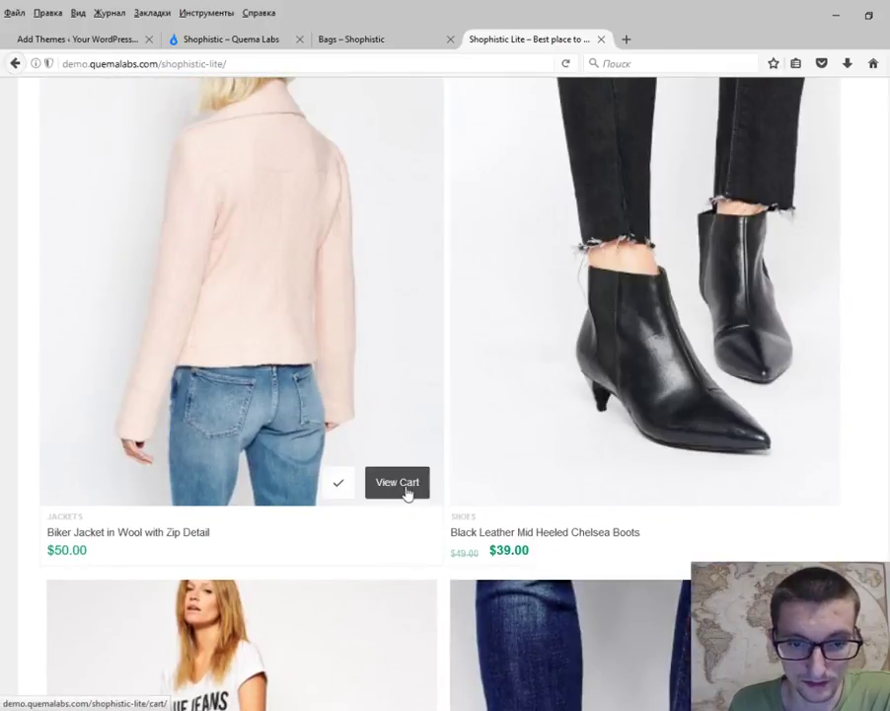
pyautogui.click(400, 483)
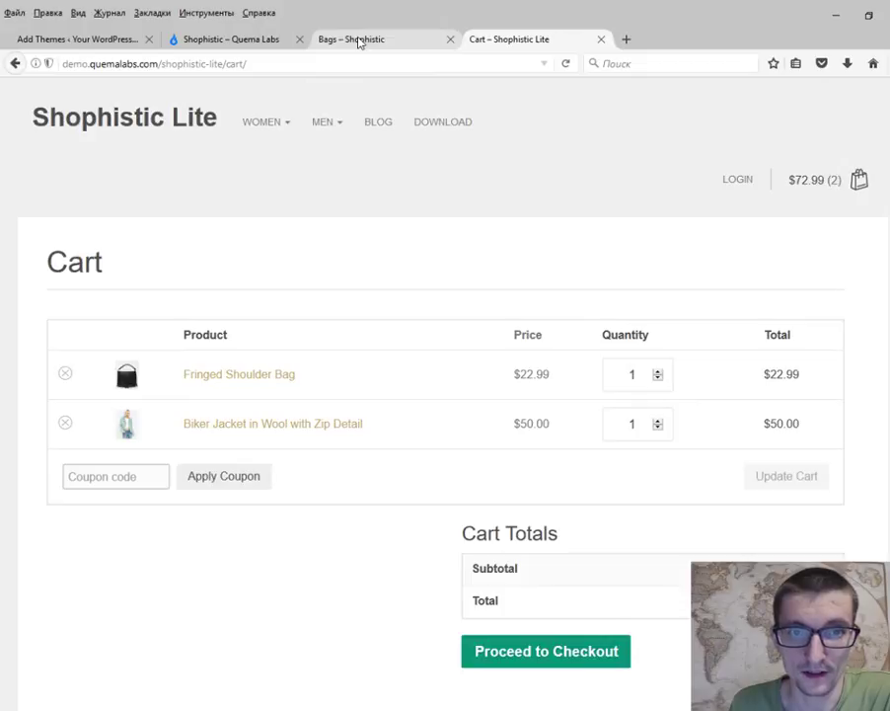
# Review the two-item cart, then bring up the Quema Labs Shophistic theme page ($59).
pyautogui.click(359, 41)
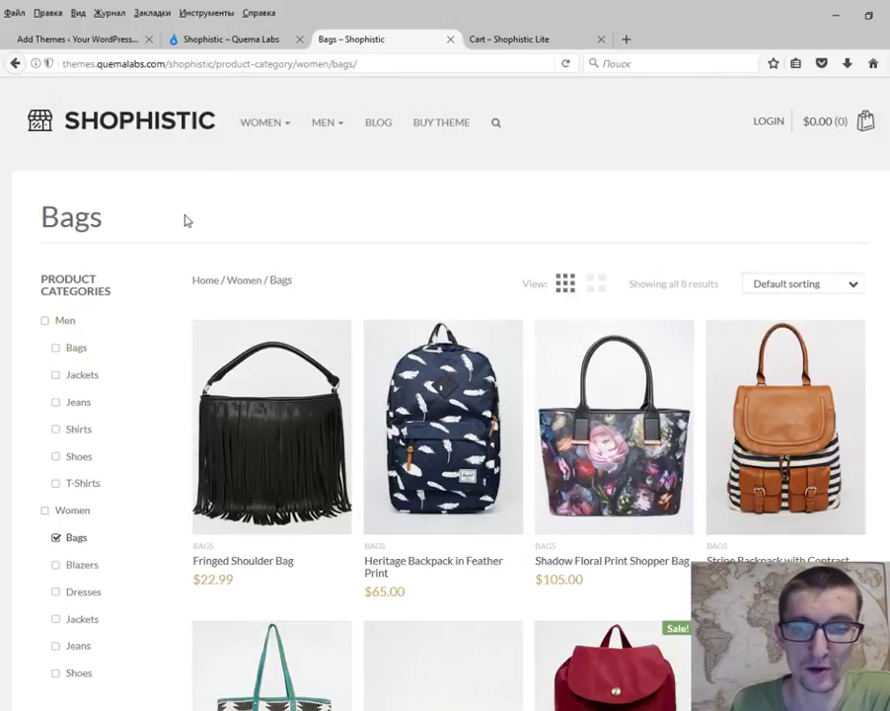
pyautogui.click(492, 42)
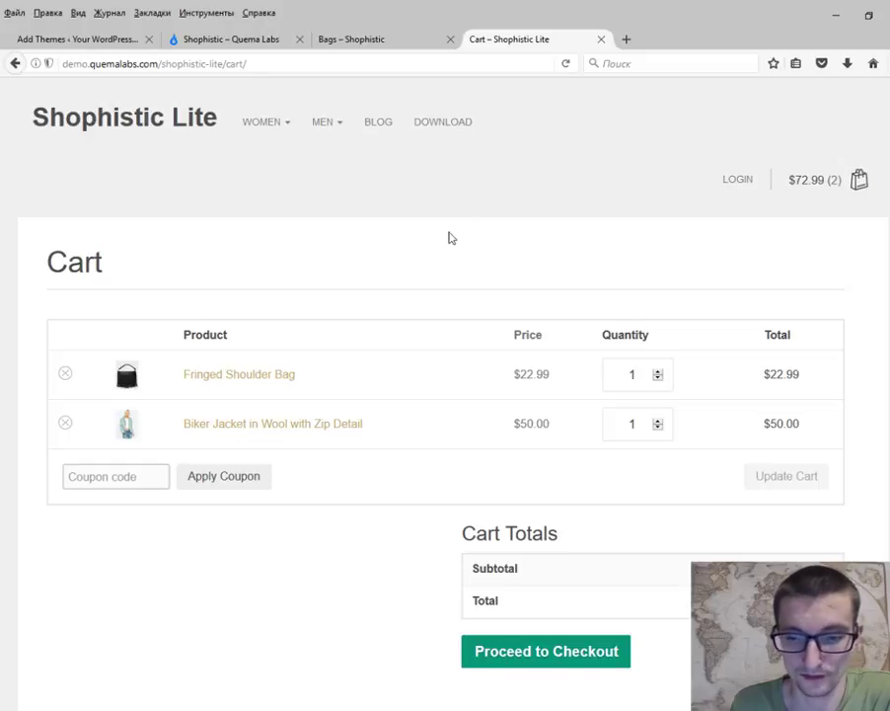
pyautogui.scroll(-1, 449, 238)
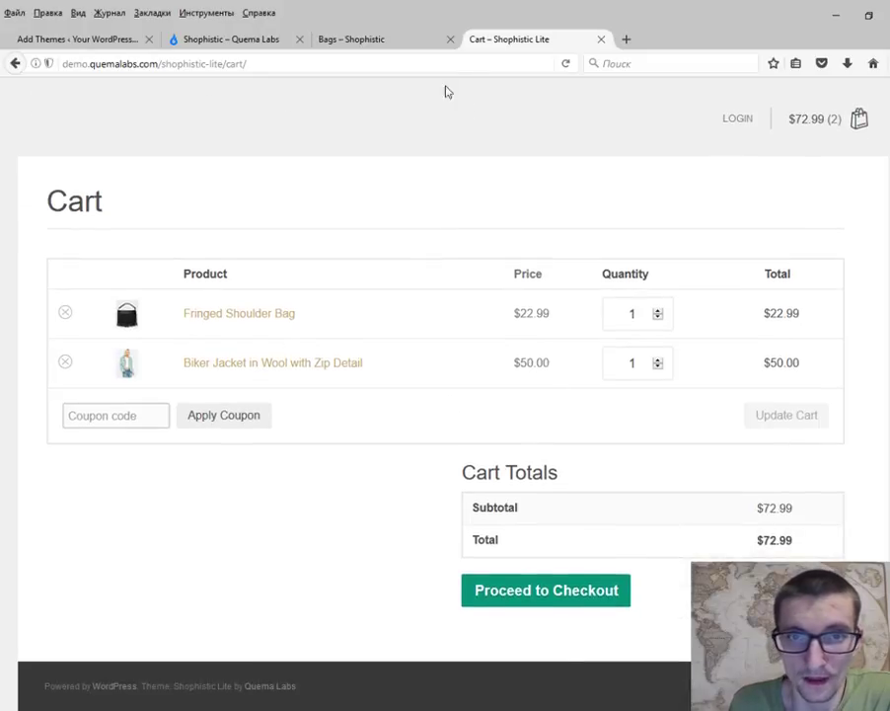
pyautogui.click(350, 41)
pyautogui.click(221, 41)
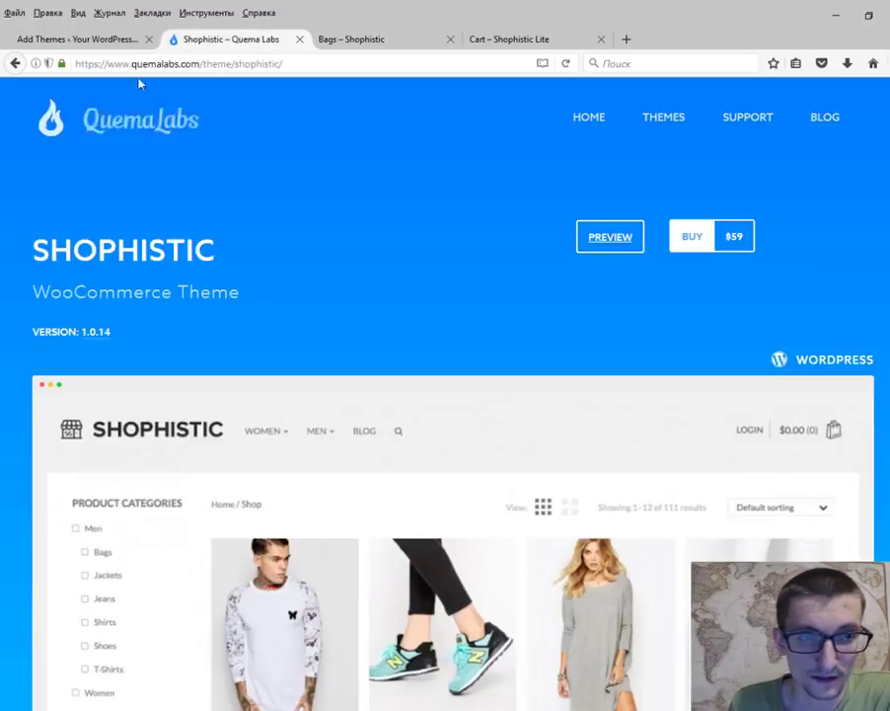
# Search the WordPress theme installer for 'Shophistic' and activate Shophistic Lite.
pyautogui.click(89, 39)
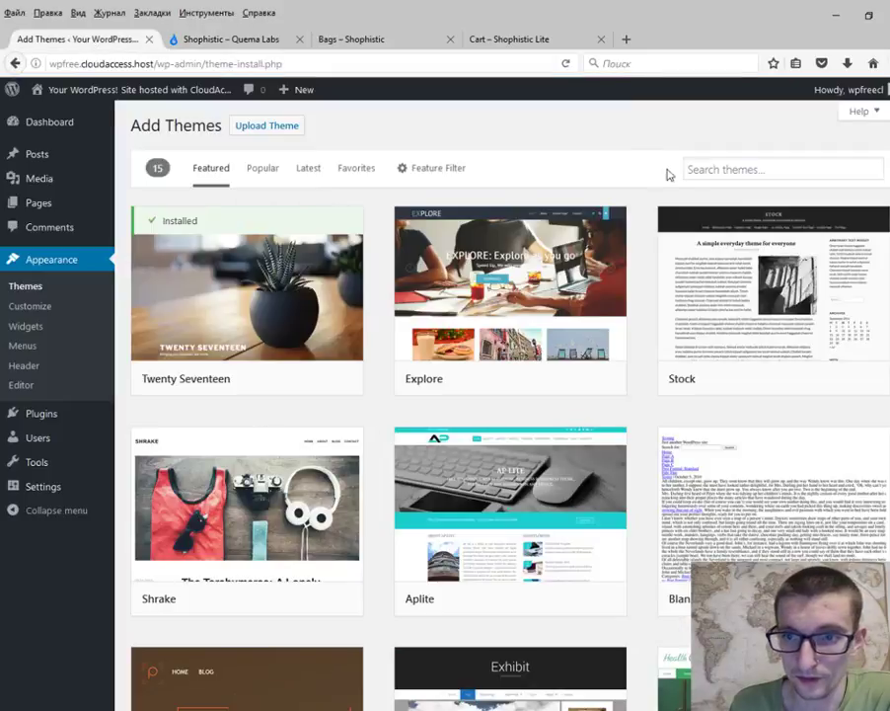
pyautogui.click(710, 170)
pyautogui.write('Shophistic')
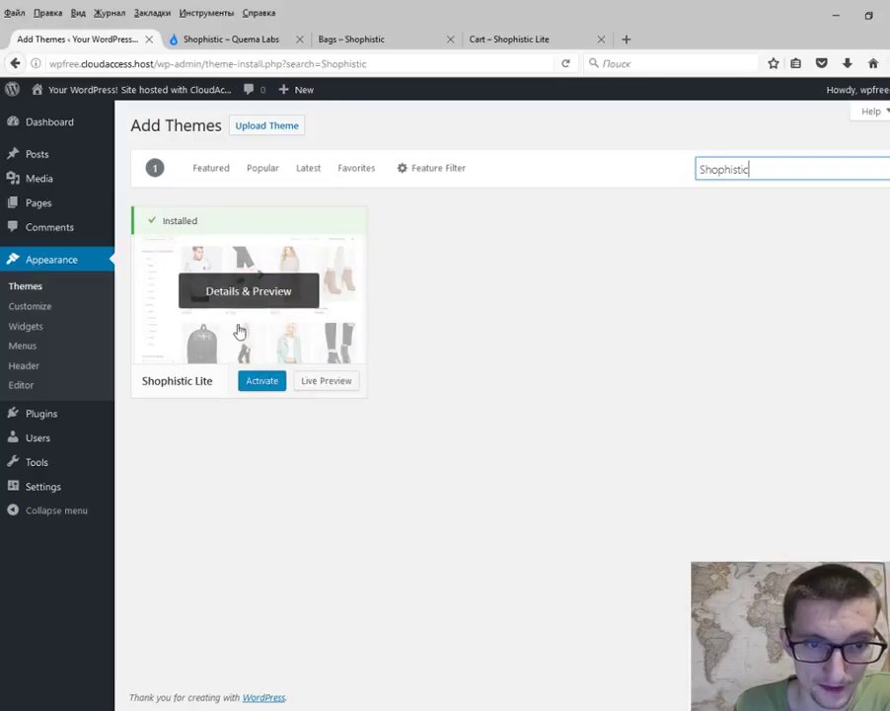
pyautogui.moveTo(249, 296)
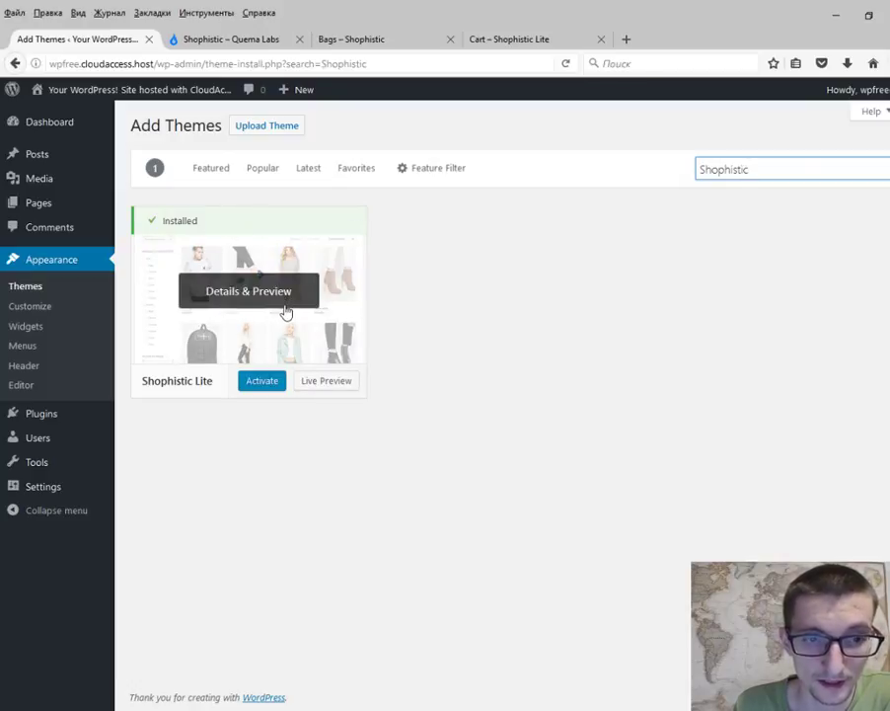
pyautogui.click(260, 387)
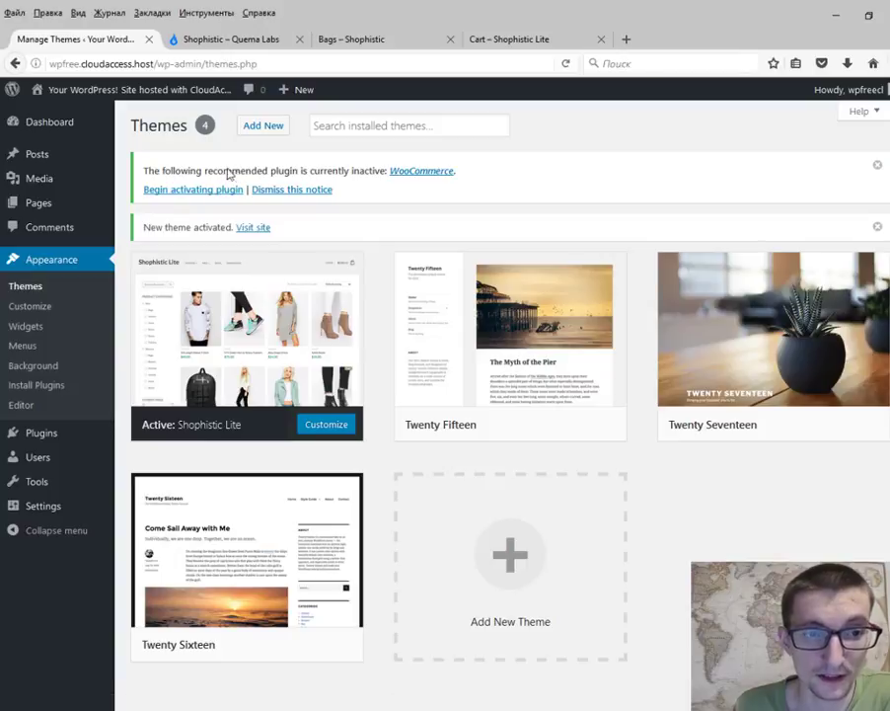
# Activate the recommended WooCommerce plugin, then go back to the WordPress Dashboard.
pyautogui.click(176, 189)
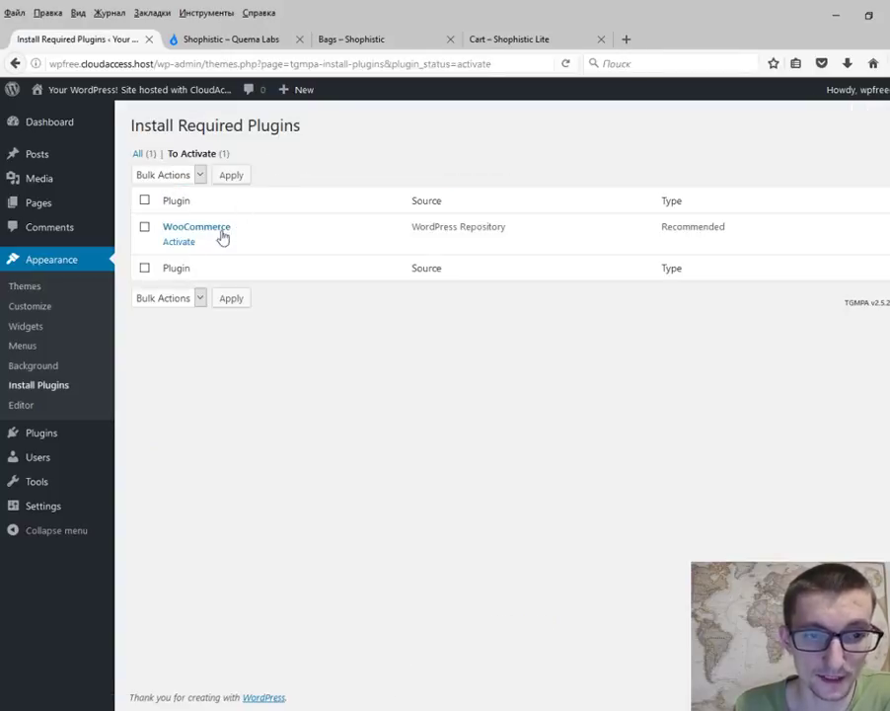
pyautogui.click(180, 243)
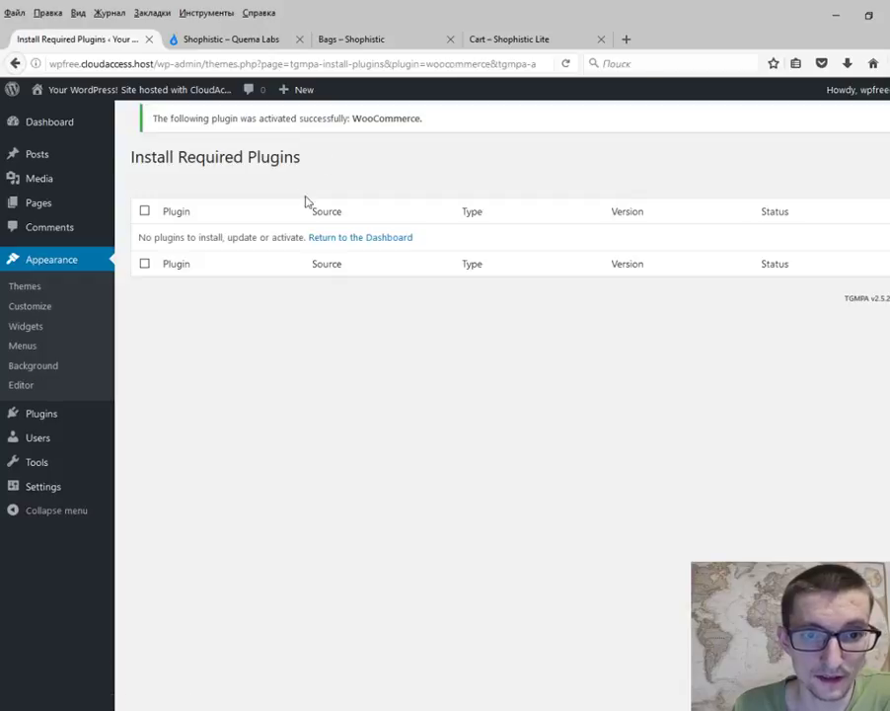
pyautogui.click(324, 238)
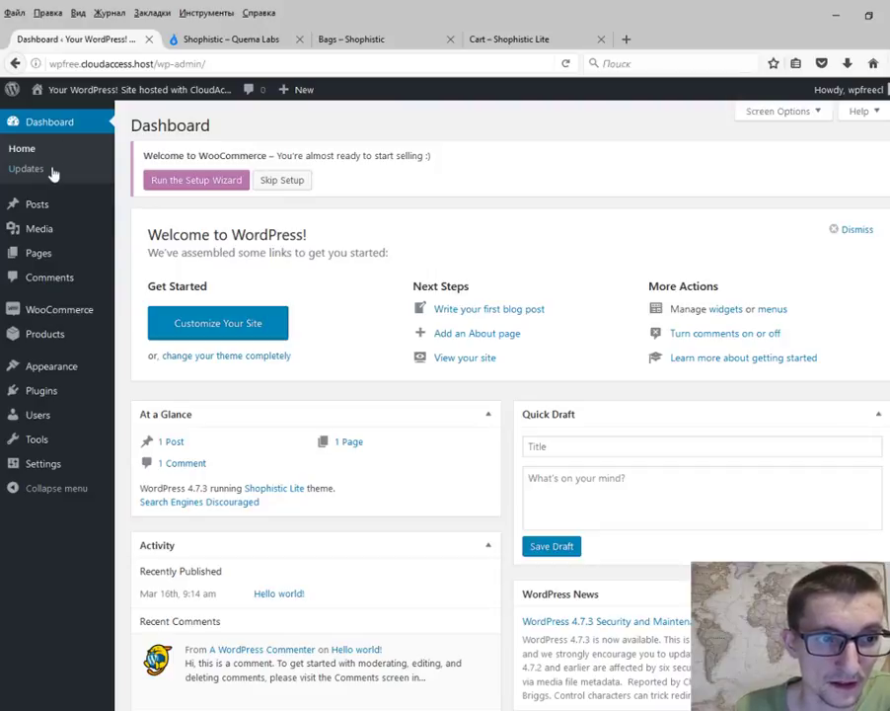
pyautogui.moveTo(52, 366)
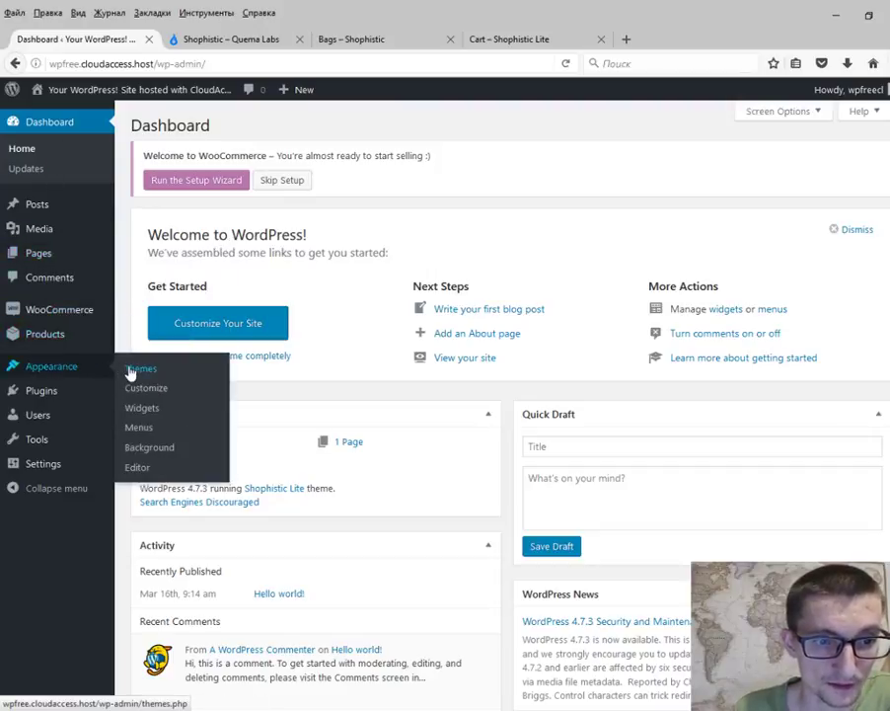
# Check Shophistic Lite's theme details, open a blank Add Product form, then return to the demo Bags page.
pyautogui.click(132, 368)
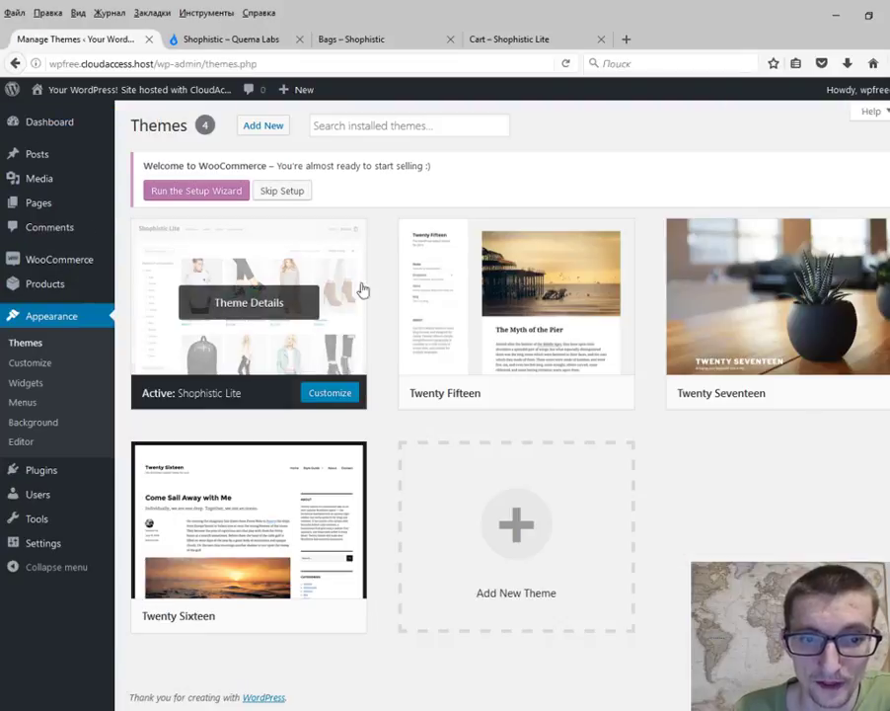
pyautogui.click(241, 294)
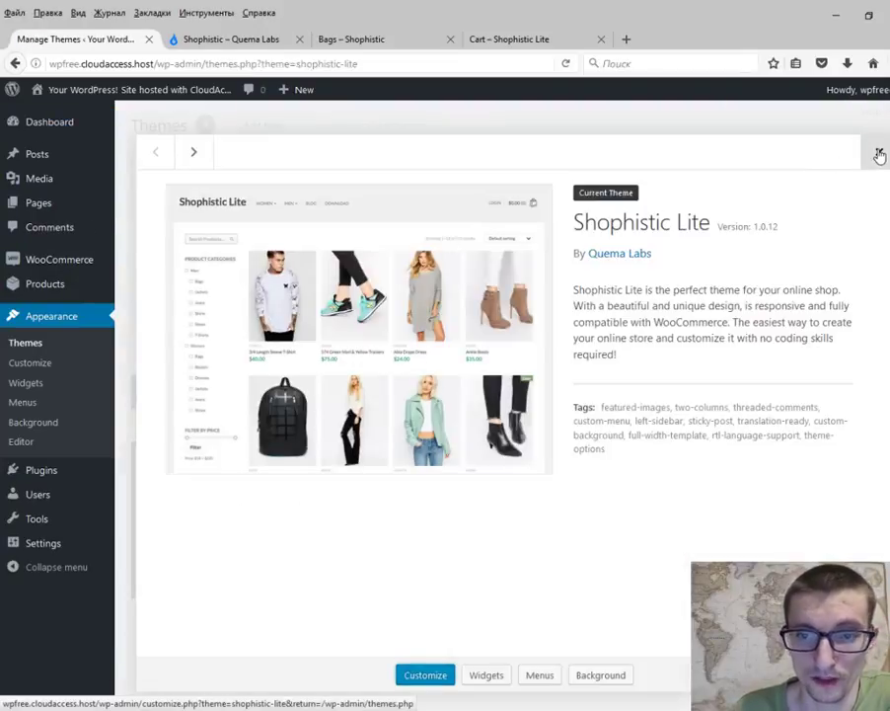
pyautogui.click(880, 154)
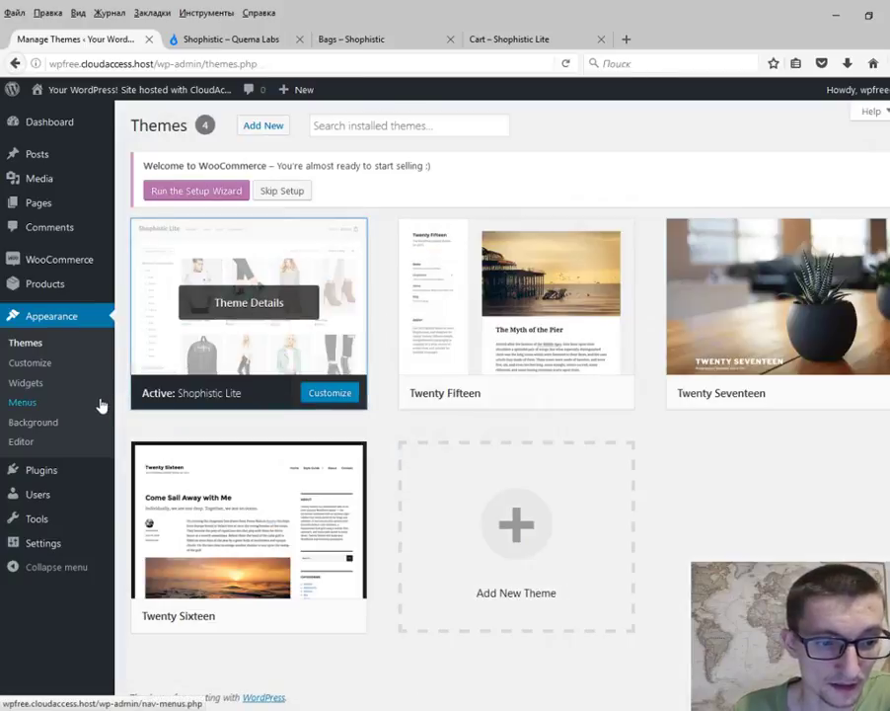
pyautogui.moveTo(44, 284)
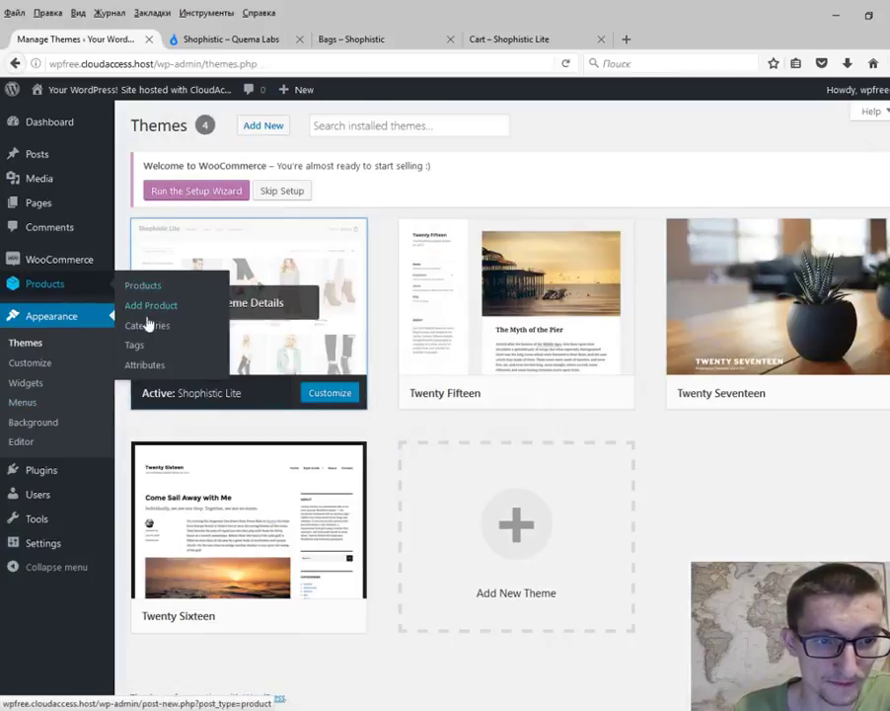
pyautogui.click(148, 305)
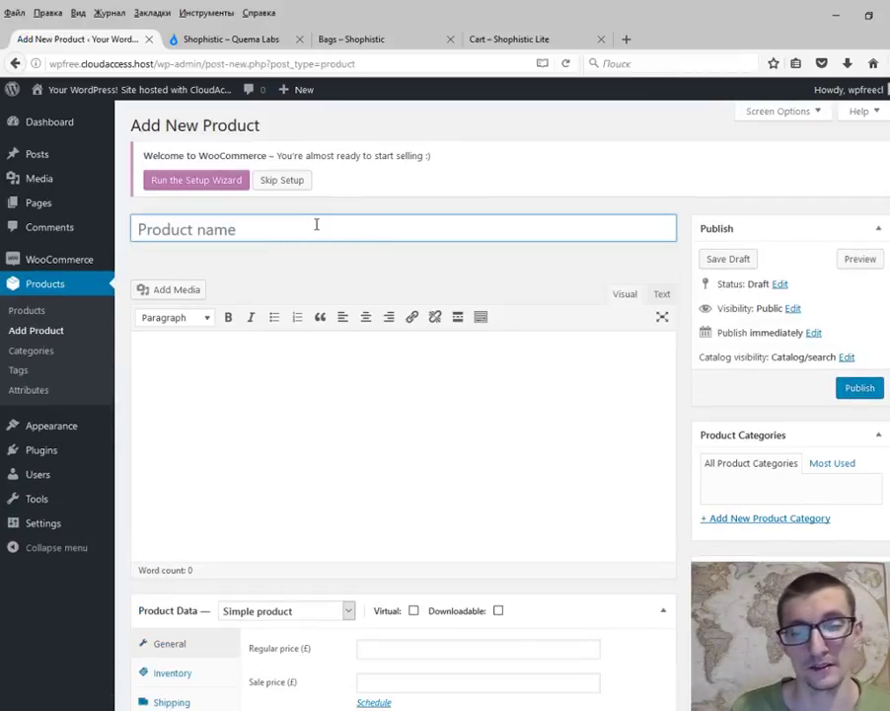
pyautogui.click(358, 42)
# In the Shophistic Lite store, open the Backpack In Black Grid Print With Front Zip Detail product page.
pyautogui.moveTo(194, 561); pyautogui.dragTo(293, 561)
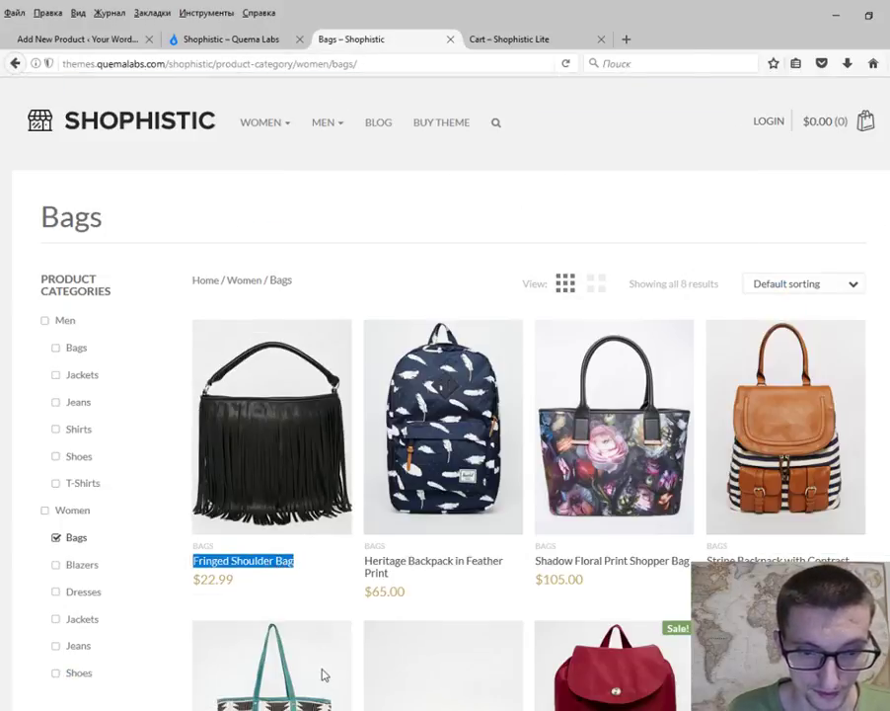
pyautogui.click(484, 39)
pyautogui.click(15, 63)
pyautogui.scroll(5, 315, 328)
pyautogui.scroll(5, 316, 328)
pyautogui.scroll(5, 316, 330)
pyautogui.scroll(3, 315, 331)
pyautogui.scroll(-5, 316, 331)
pyautogui.scroll(-2, 317, 332)
pyautogui.scroll(-5, 317, 331)
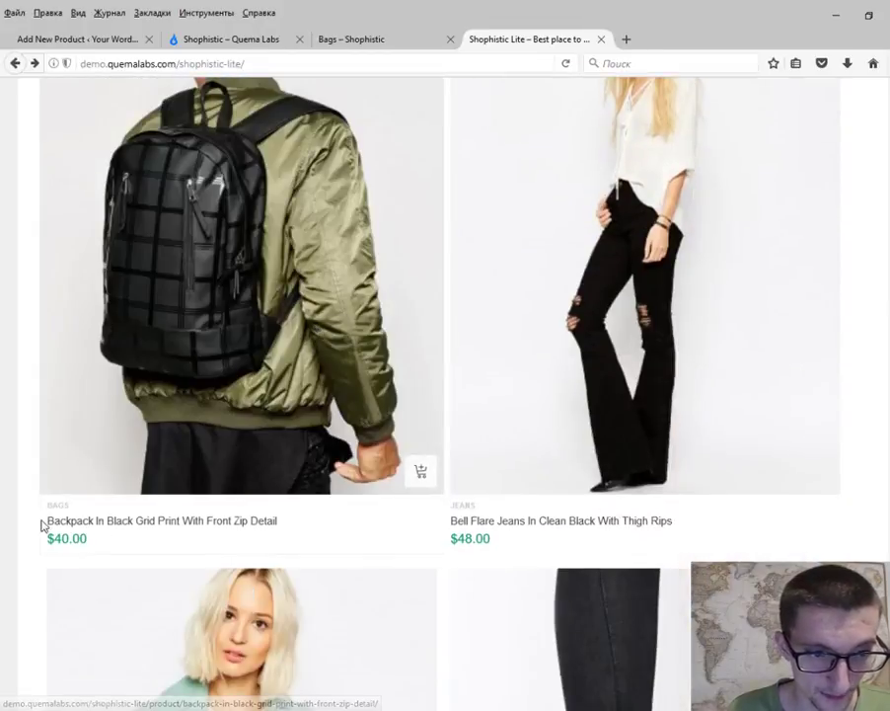
pyautogui.click(221, 351)
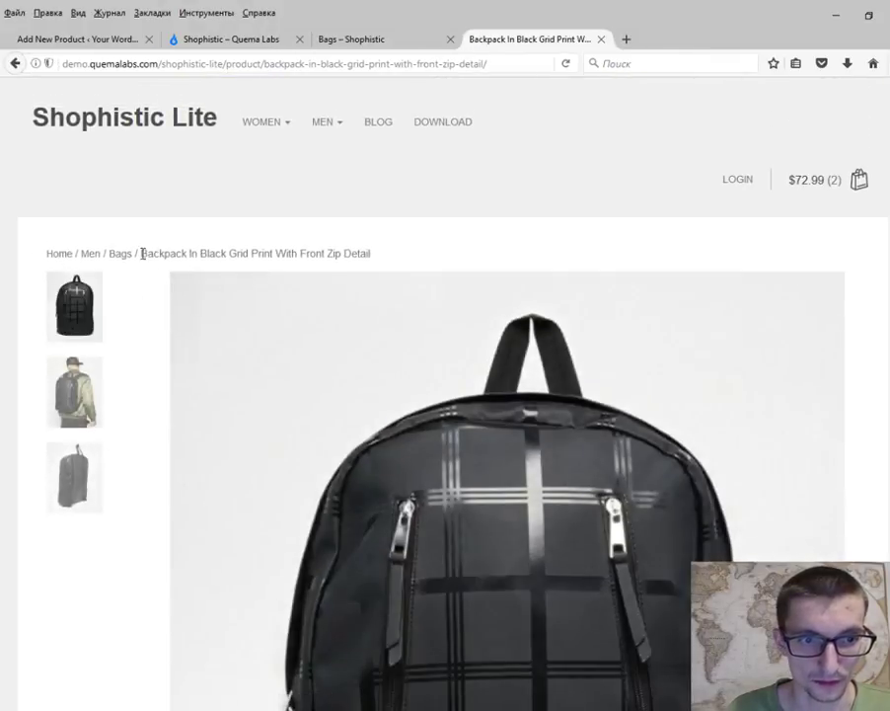
# Select the backpack's full product name and return to the WordPress new product form.
pyautogui.moveTo(141, 253); pyautogui.dragTo(383, 253)
pyautogui.hotkey('ctrl', 'c')
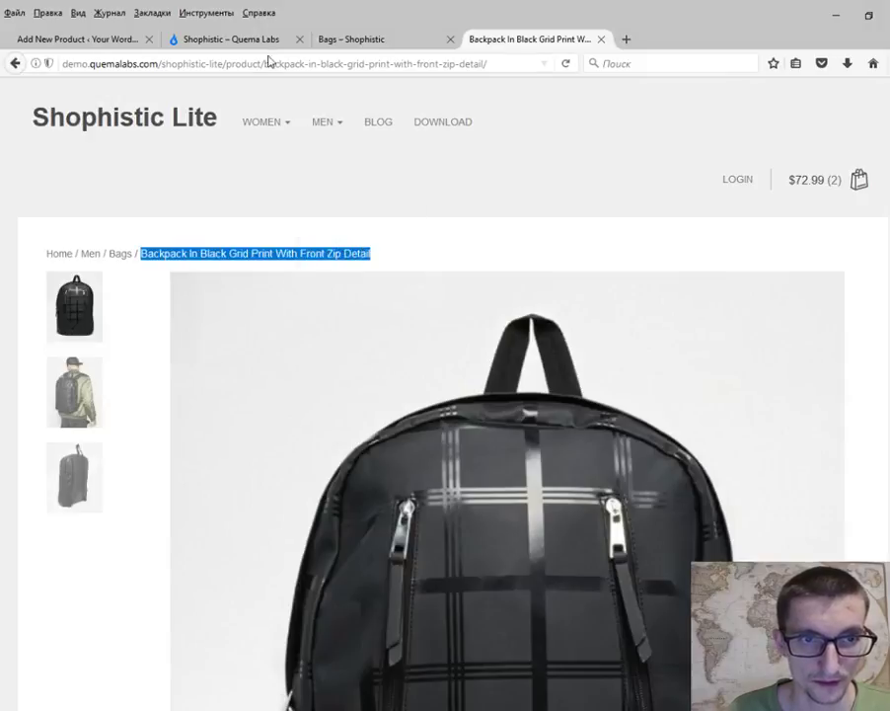
pyautogui.click(242, 39)
pyautogui.click(99, 39)
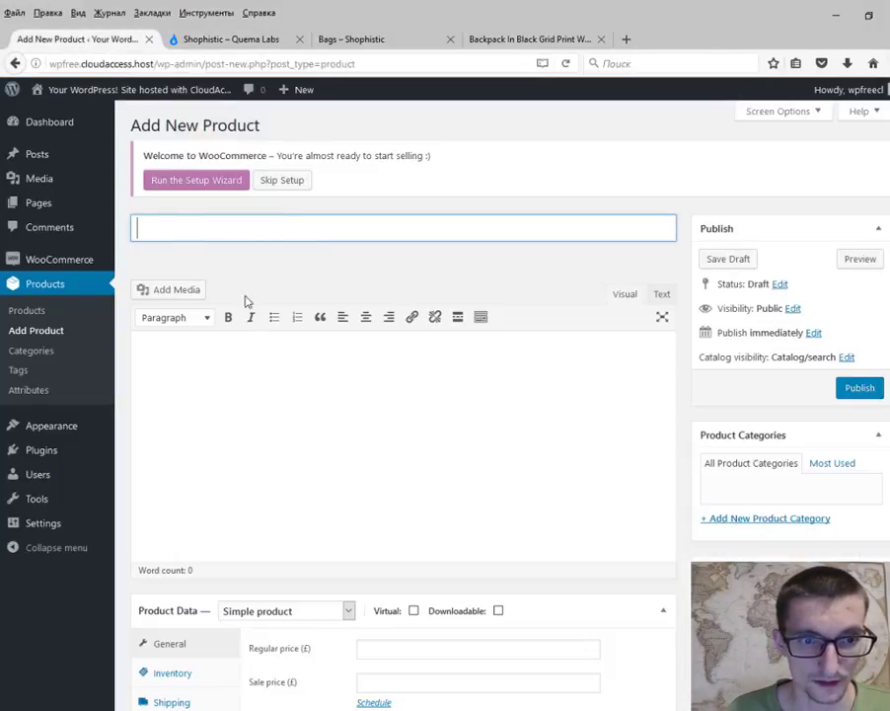
# Paste 'Backpack In Black Grid Print With Front Zip Detail' as the product title.
pyautogui.hotkey('ctrl', 'v')
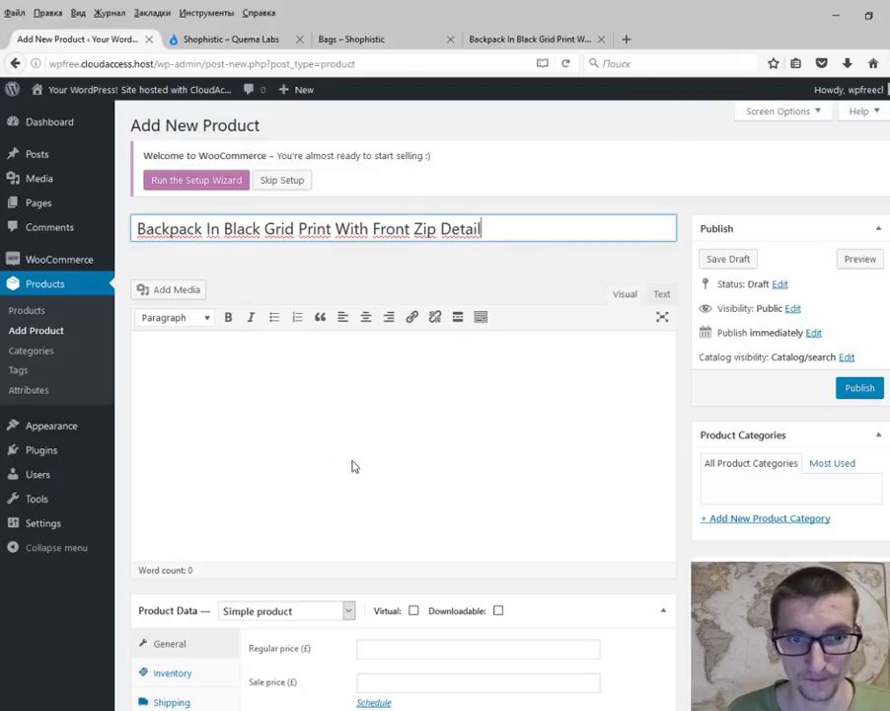
pyautogui.click(312, 405)
pyautogui.scroll(-5, 408, 375)
pyautogui.scroll(2, 405, 375)
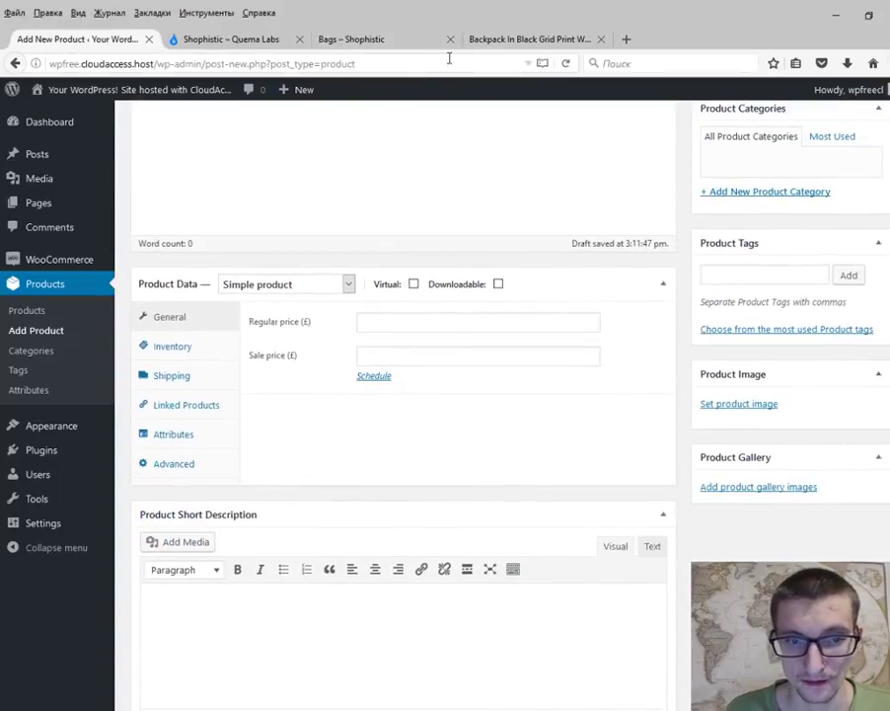
# Review the demo store's $40.00 backpack product details.
pyautogui.click(489, 40)
pyautogui.scroll(-5, 323, 214)
pyautogui.scroll(-5, 326, 218)
pyautogui.scroll(3, 67, 481)
pyautogui.scroll(-3, 67, 405)
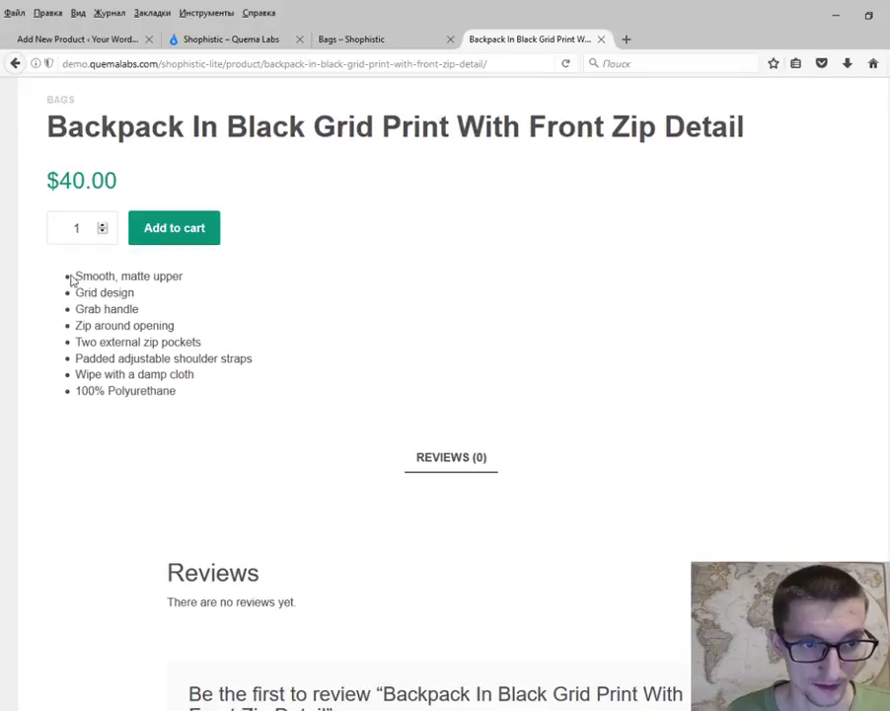
# Copy the demo backpack's eight feature bullets into the Product Short Description.
pyautogui.moveTo(77, 276); pyautogui.dragTo(223, 400)
pyautogui.hotkey('ctrl', 'c')
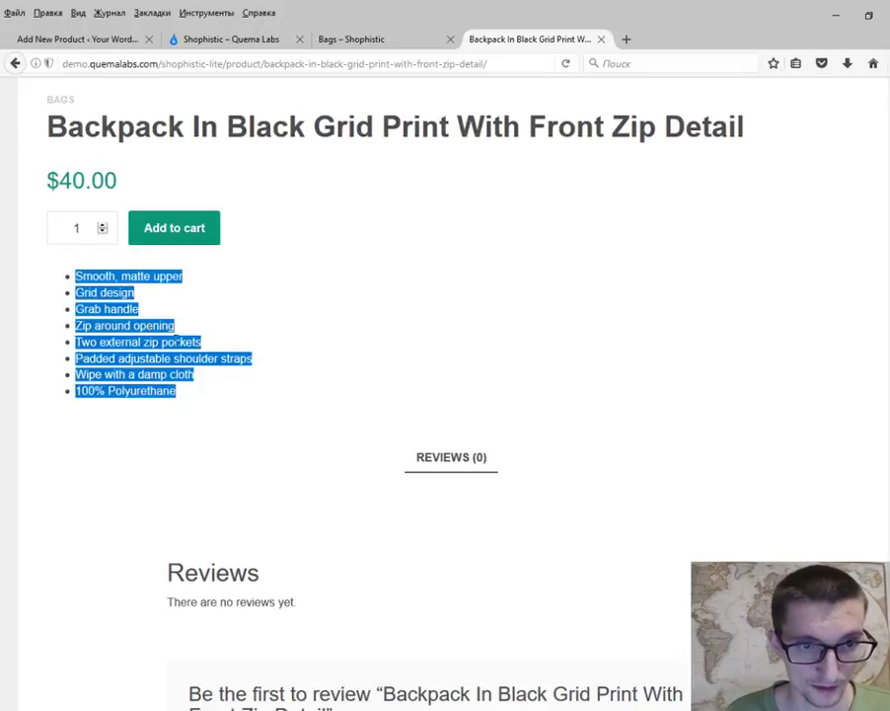
pyautogui.click(236, 39)
pyautogui.click(113, 37)
pyautogui.scroll(-2, 373, 464)
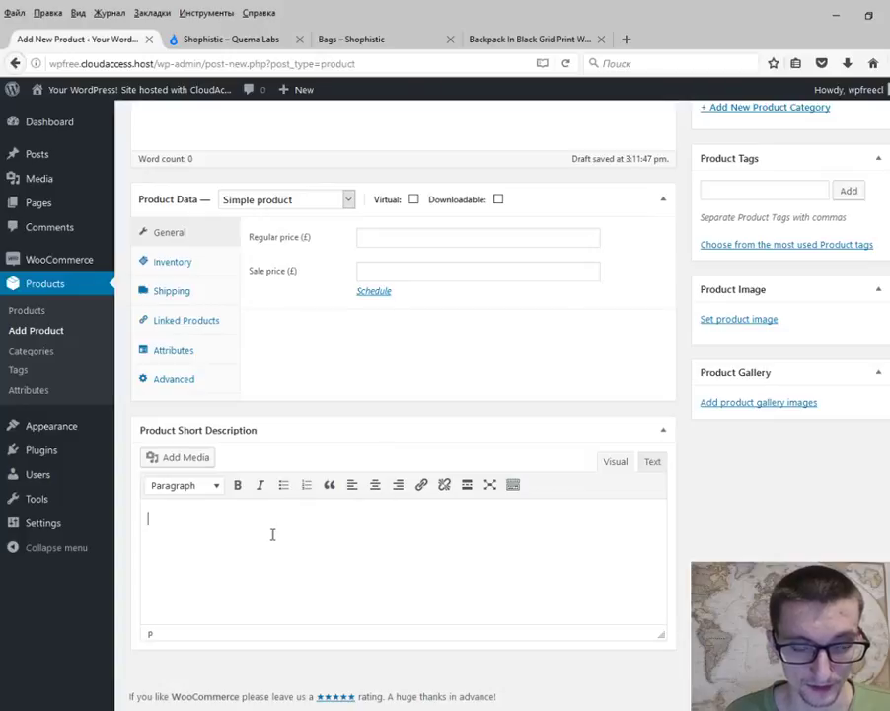
pyautogui.scroll(5, 273, 513)
pyautogui.scroll(-5, 265, 430)
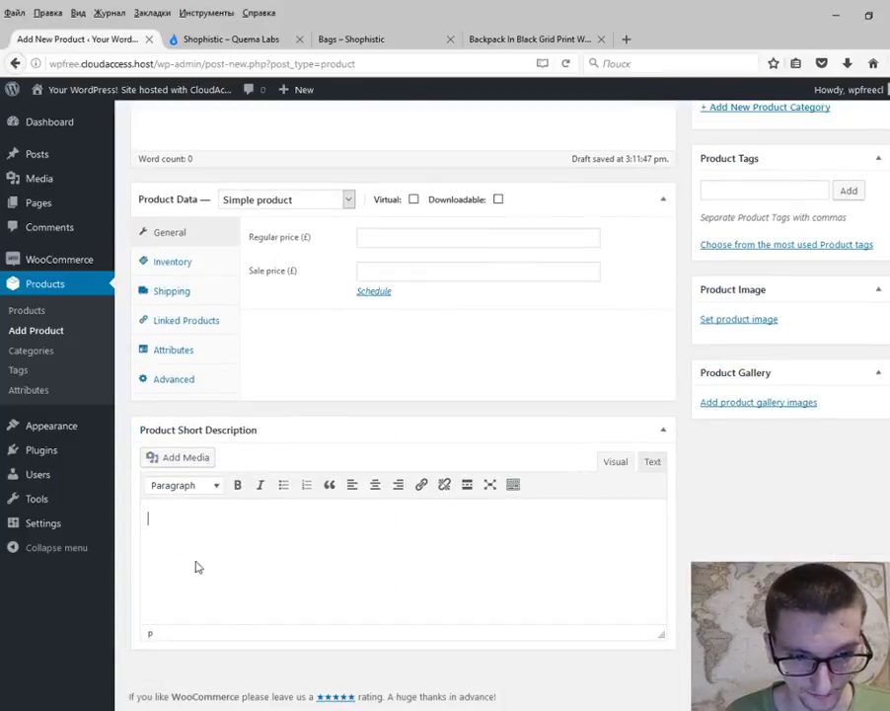
pyautogui.hotkey('ctrl', 'v')
pyautogui.scroll(1, 454, 538)
pyautogui.scroll(-1, 392, 541)
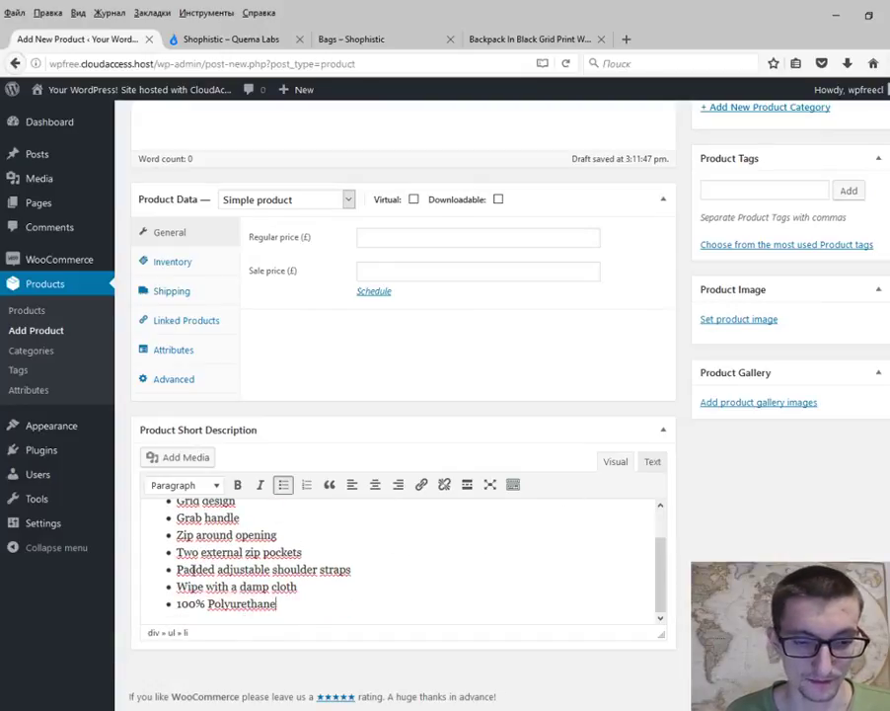
pyautogui.click(499, 40)
# Copy 40.00 from the demo page and enter it as the product's regular price.
pyautogui.click(30, 179)
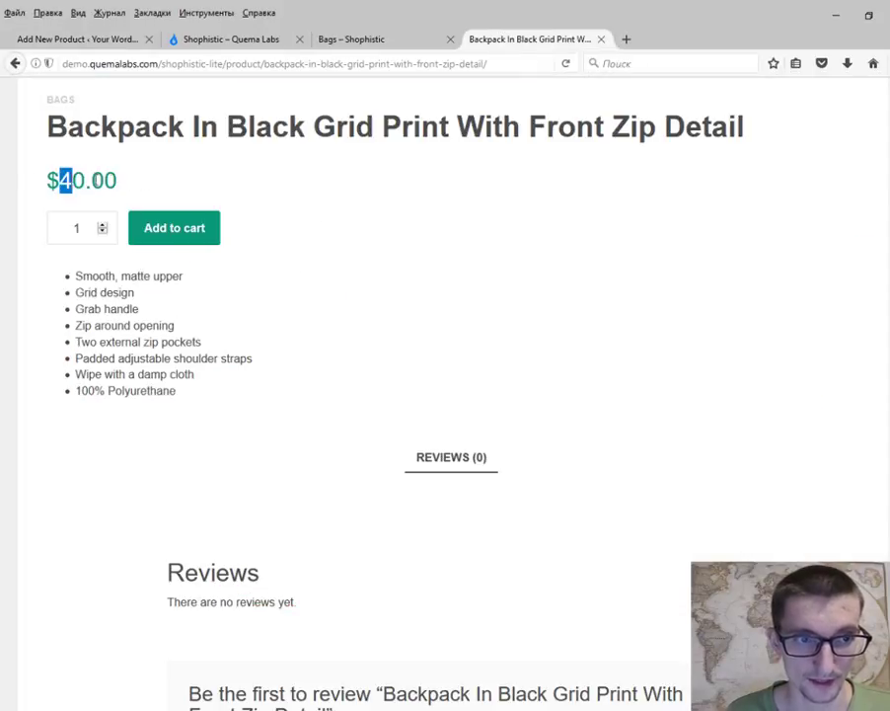
pyautogui.moveTo(90, 180); pyautogui.dragTo(117, 180)
pyautogui.hotkey('ctrl', 'Tab')
pyautogui.click(379, 234)
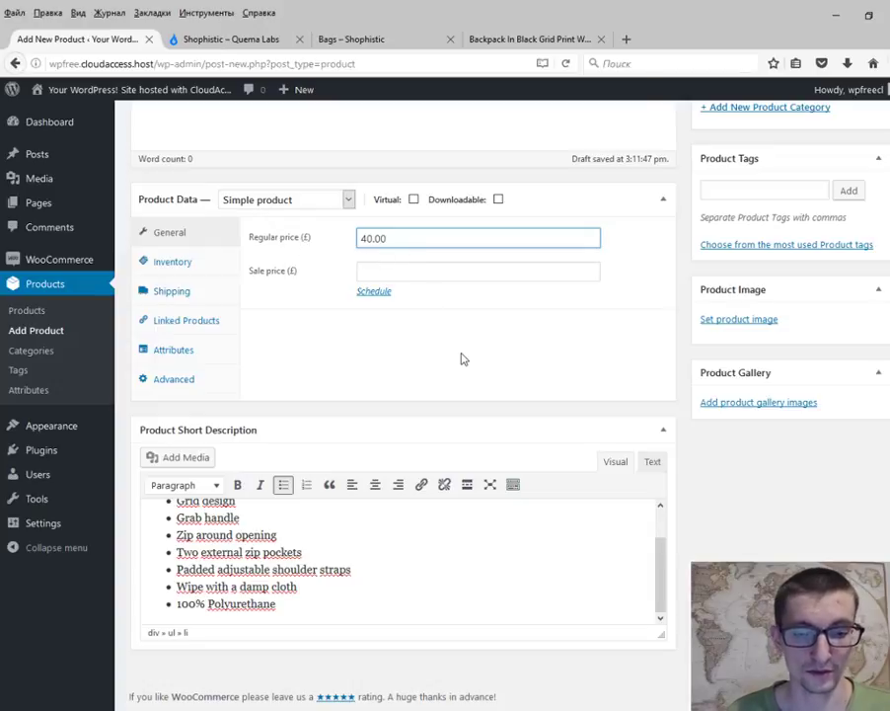
pyautogui.scroll(5, 771, 484)
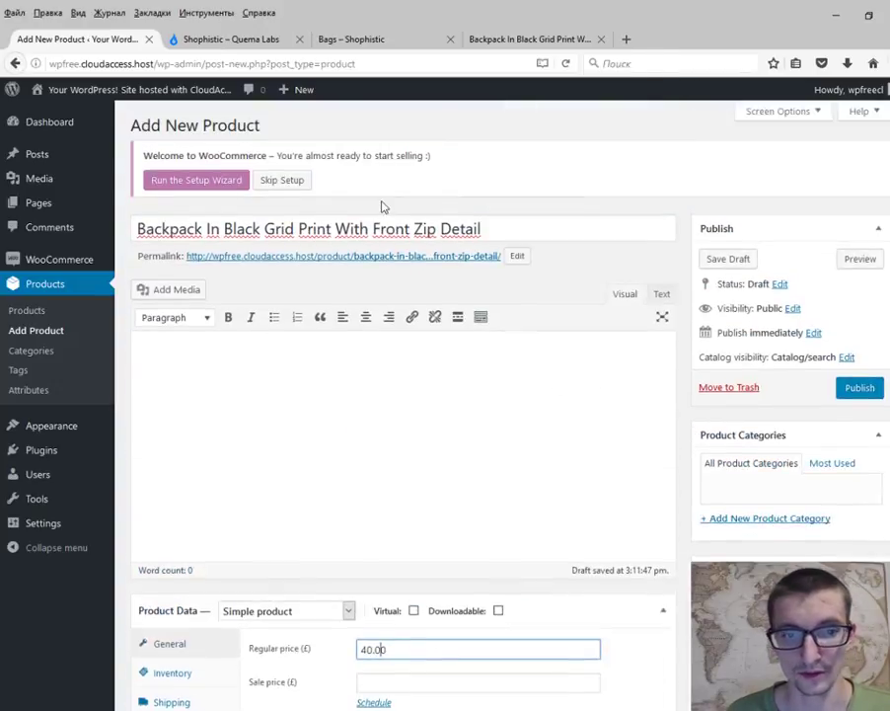
# Verify the price against the demo backpack's $40.00, then go back to the product editor.
pyautogui.click(385, 40)
pyautogui.click(484, 42)
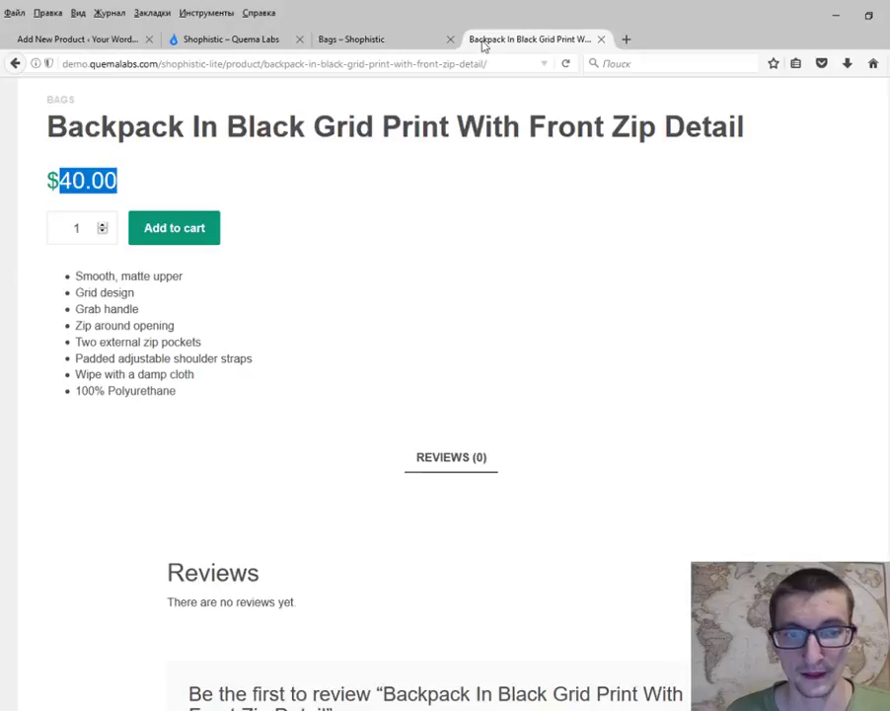
pyautogui.click(462, 322)
pyautogui.scroll(5, 485, 355)
pyautogui.scroll(5, 485, 356)
pyautogui.scroll(-5, 487, 356)
pyautogui.scroll(4, 490, 358)
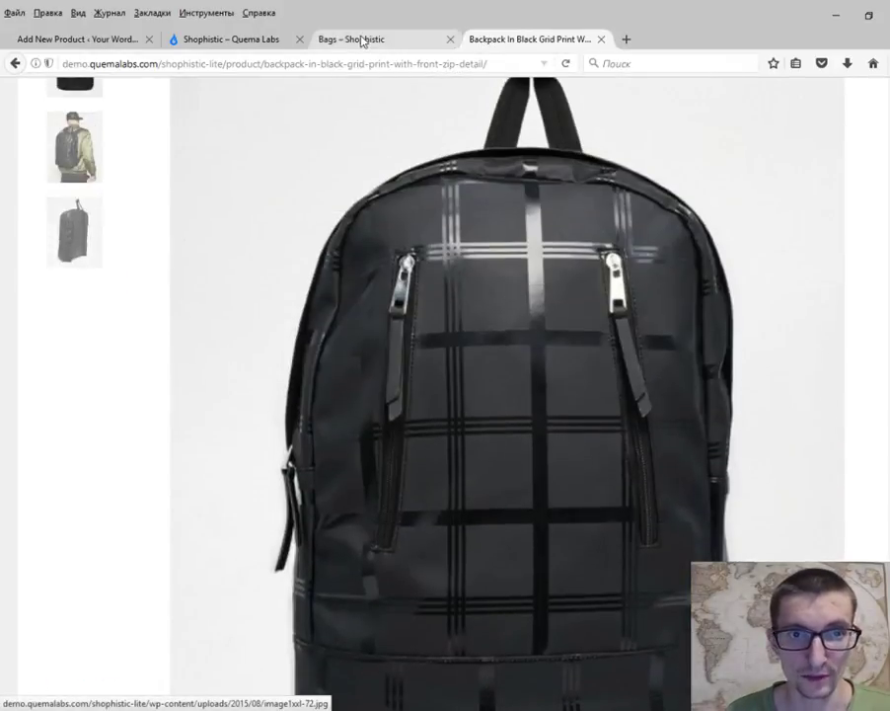
pyautogui.click(361, 39)
pyautogui.click(267, 39)
pyautogui.click(89, 39)
pyautogui.scroll(-2, 541, 317)
pyautogui.scroll(-3, 541, 317)
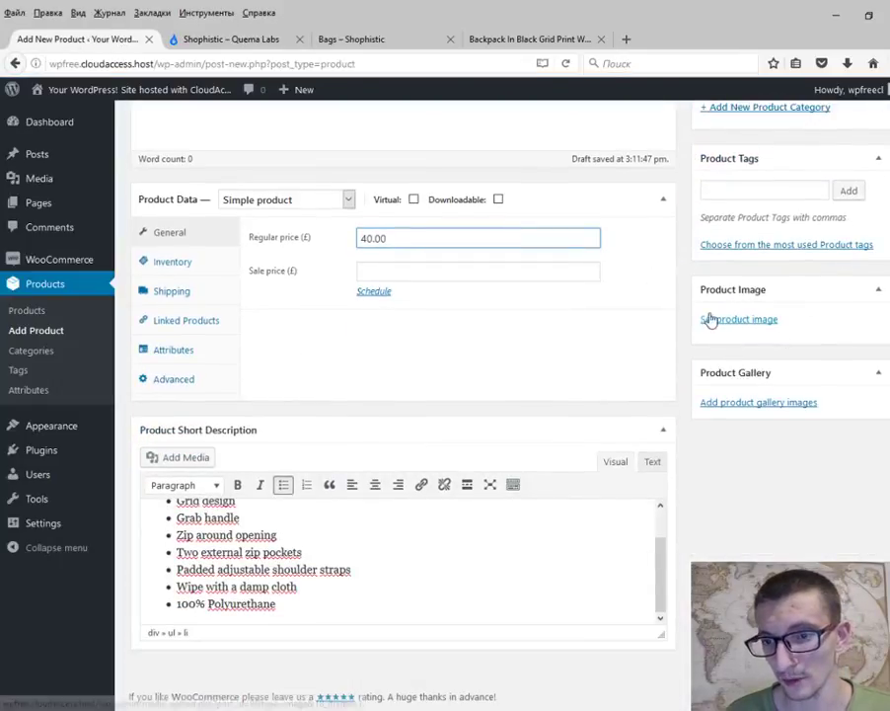
# Upload the black grid backpack photo through the Media Library and set it as product image.
pyautogui.click(739, 326)
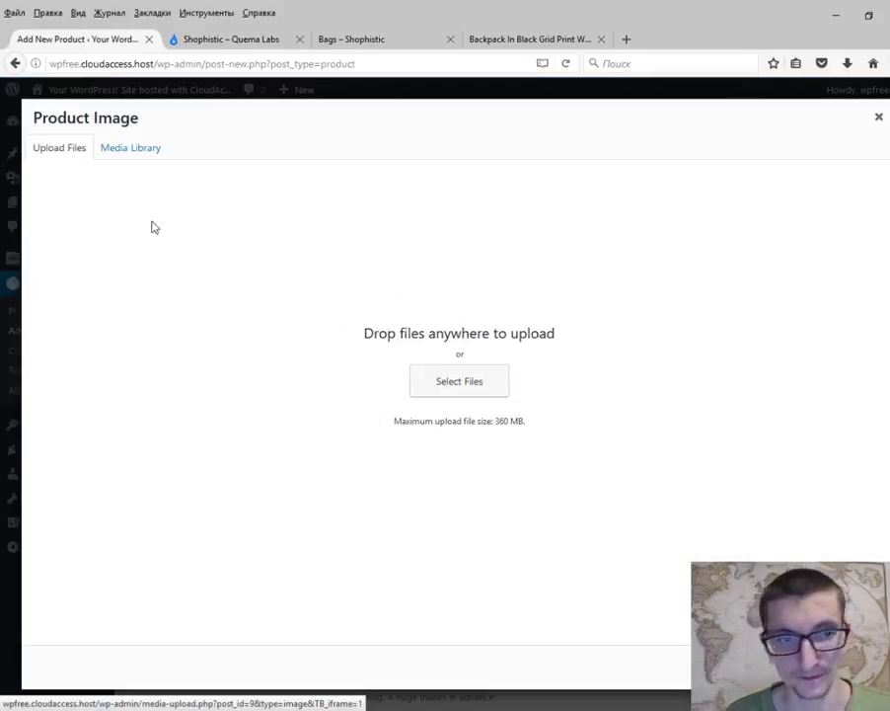
pyautogui.click(117, 148)
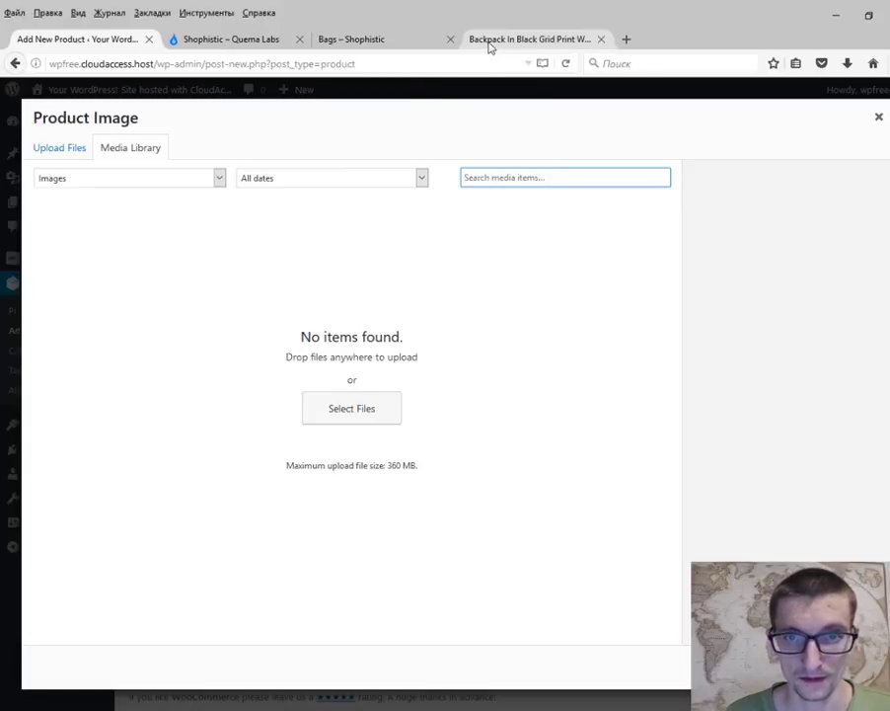
pyautogui.click(539, 39)
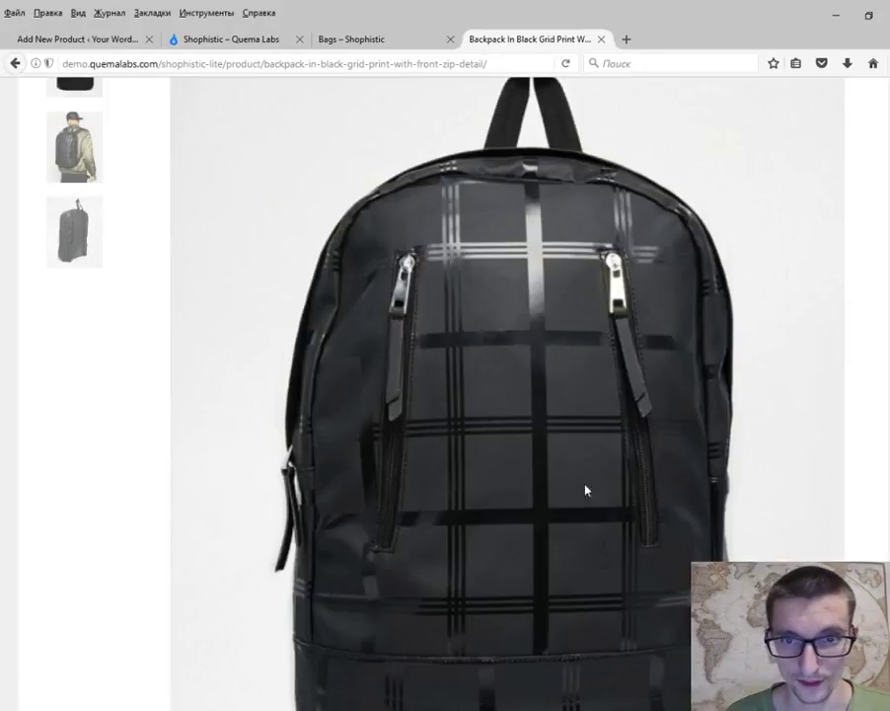
pyautogui.click(73, 39)
pyautogui.click(320, 401)
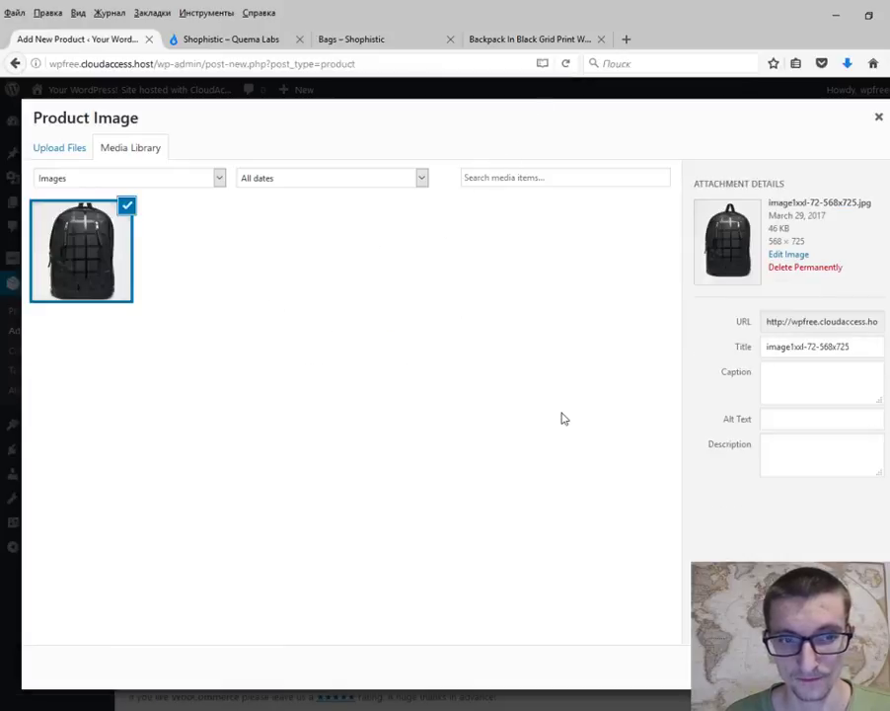
pyautogui.click(819, 668)
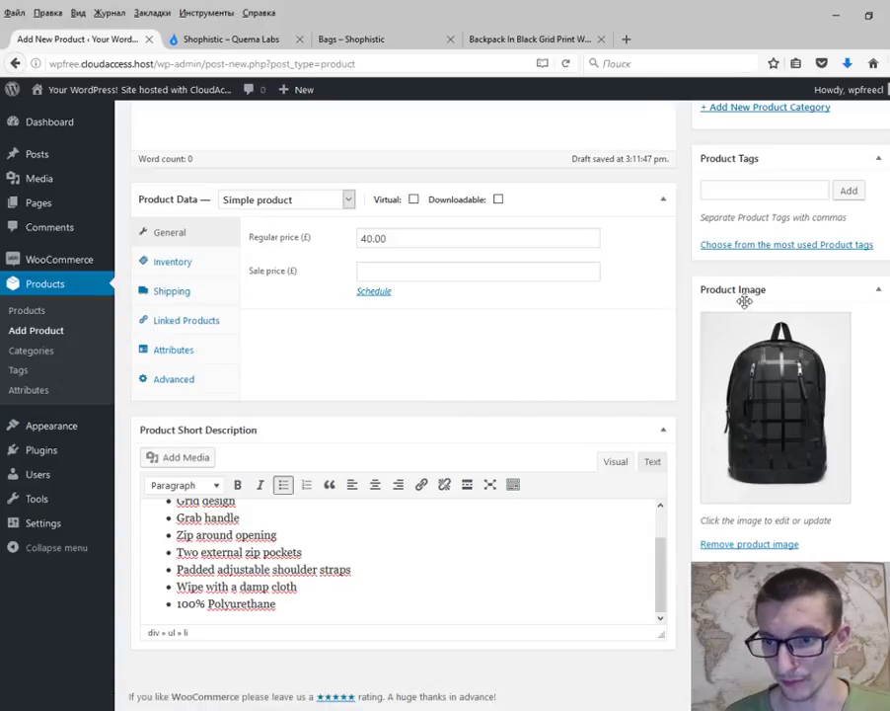
# Copy the category name 'Bags' from the demo store's breadcrumb.
pyautogui.scroll(5, 683, 383)
pyautogui.scroll(-4, 688, 430)
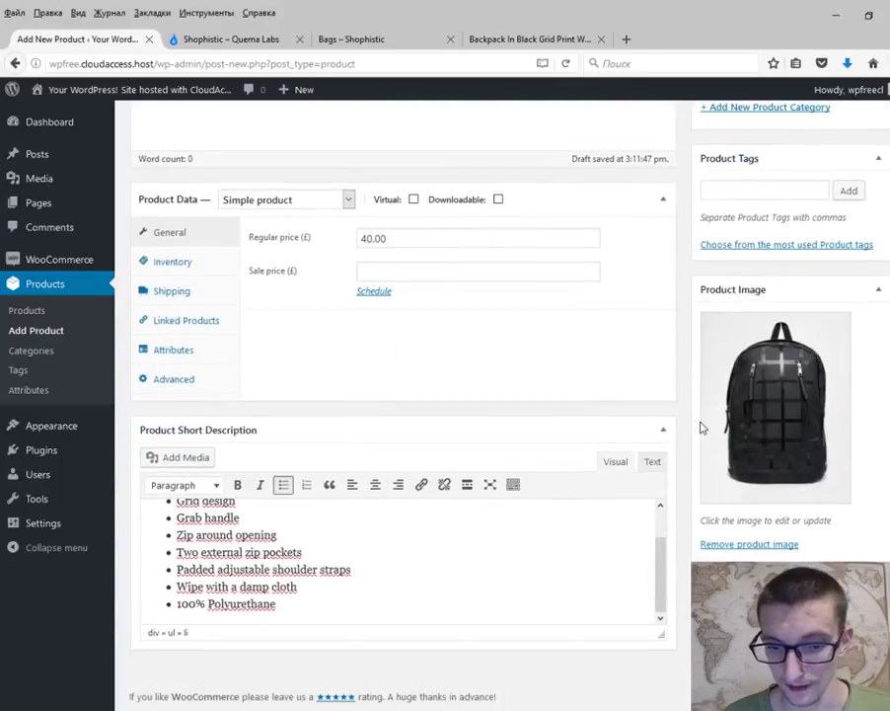
pyautogui.scroll(2, 700, 425)
pyautogui.scroll(3, 699, 429)
pyautogui.scroll(-4, 700, 430)
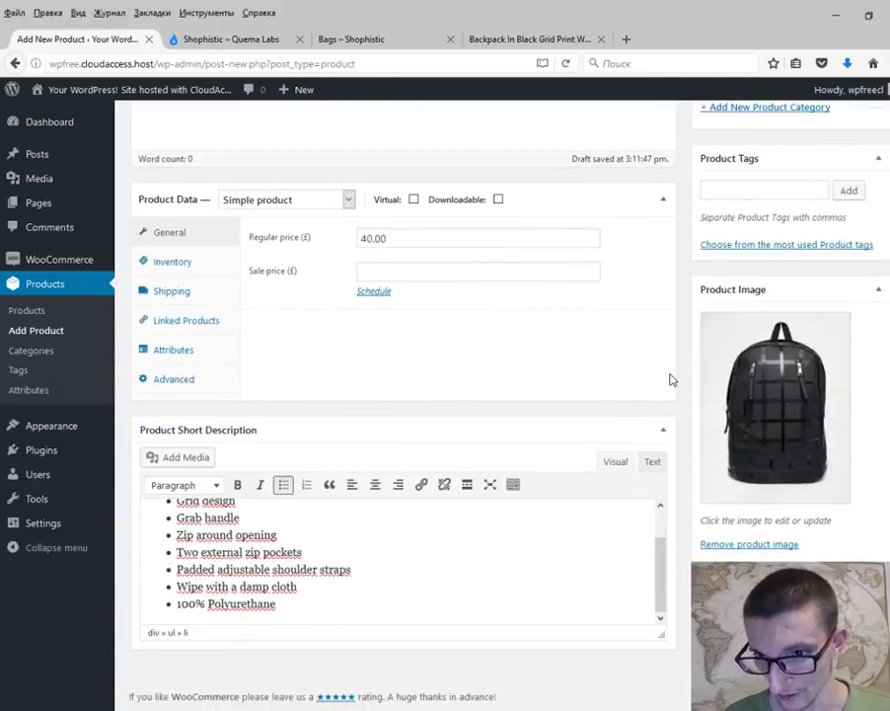
pyautogui.scroll(3, 672, 378)
pyautogui.scroll(-3, 671, 378)
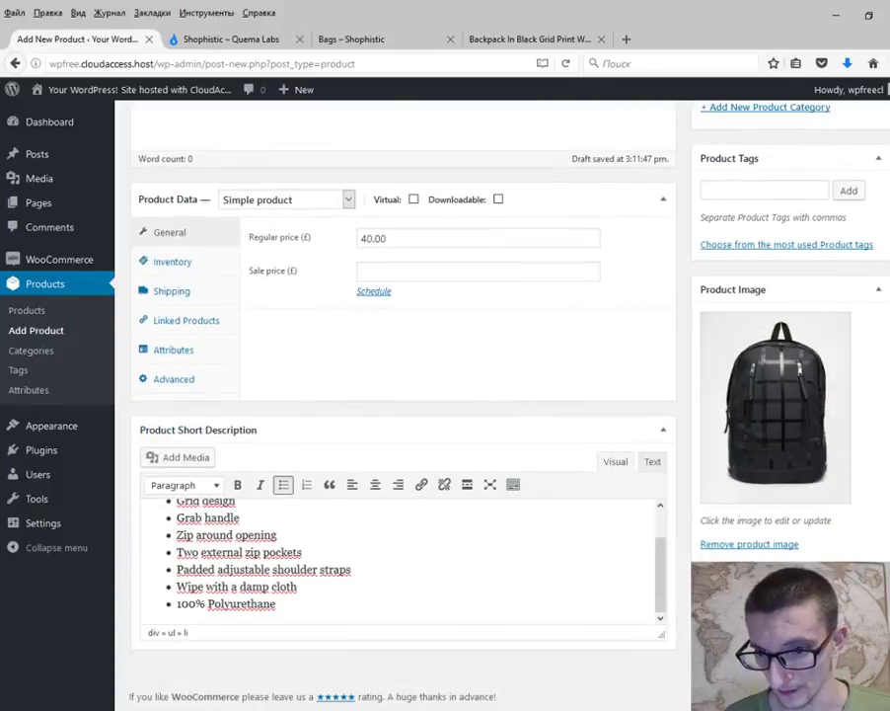
pyautogui.scroll(4, 736, 486)
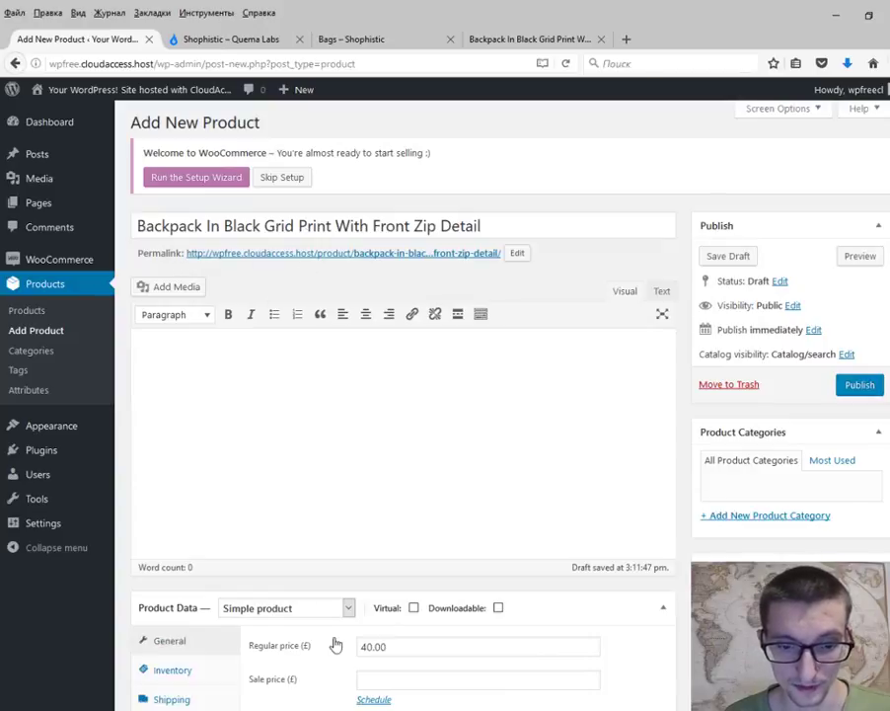
pyautogui.click(393, 36)
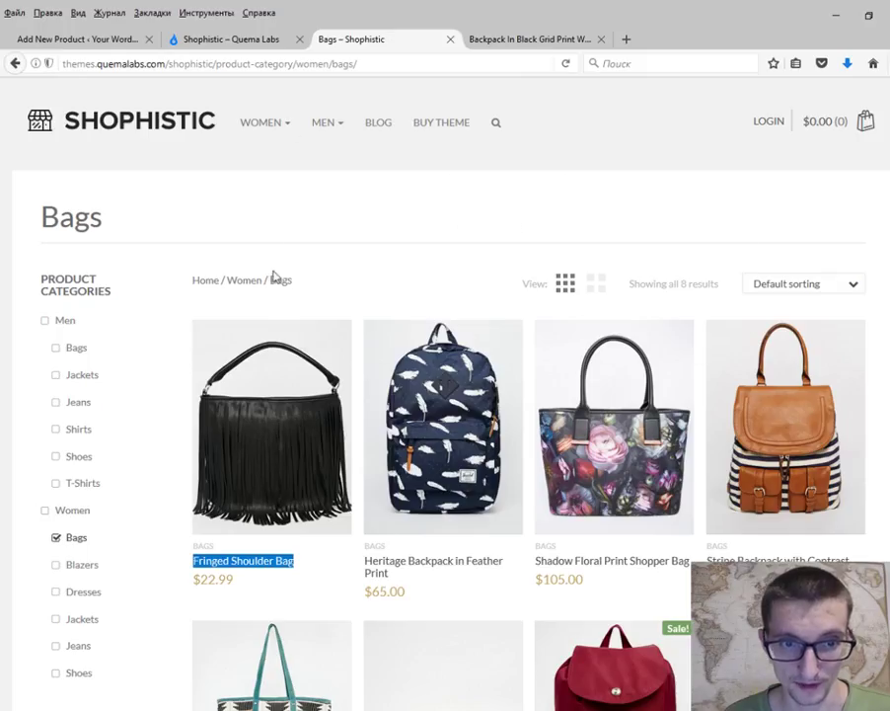
pyautogui.doubleClick(282, 280)
pyautogui.hotkey('ctrl', 'c')
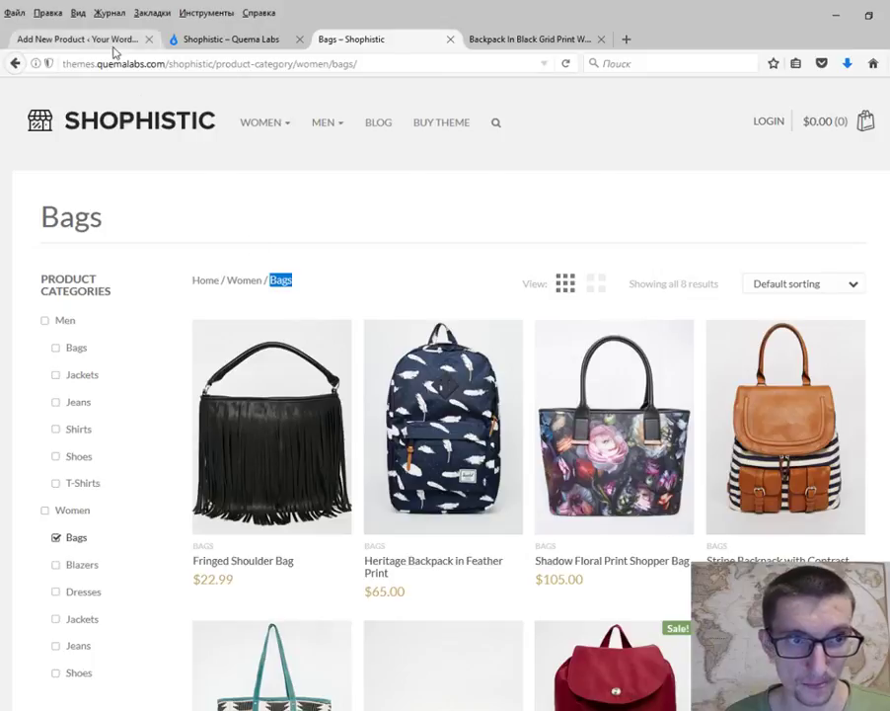
# Add a new 'Bags' product category and assign the backpack to it.
pyautogui.click(114, 41)
pyautogui.click(757, 521)
pyautogui.hotkey('ctrl', 'v')
pyautogui.scroll(-2, 800, 493)
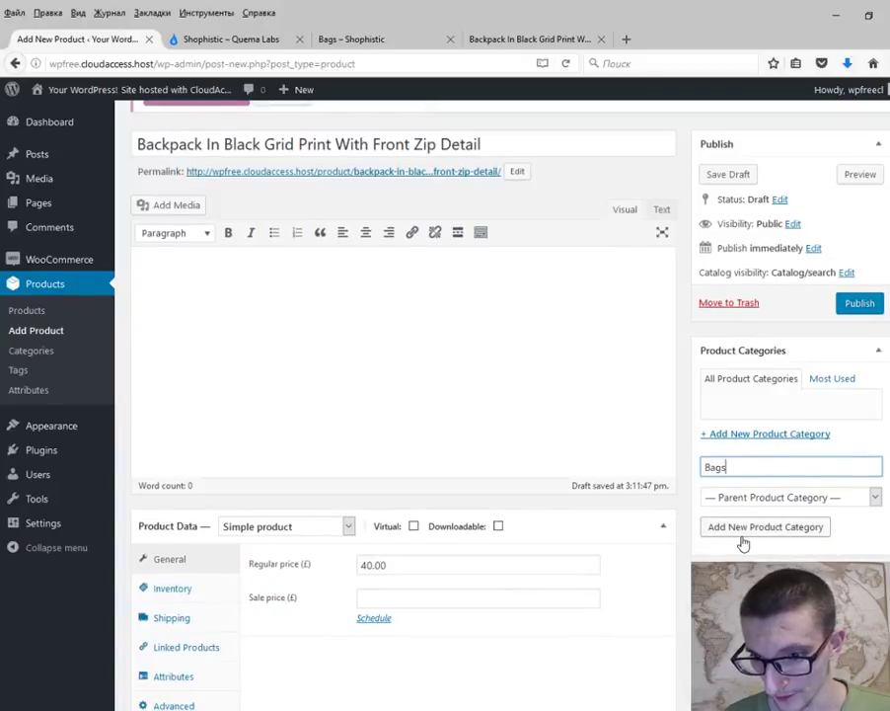
pyautogui.click(762, 531)
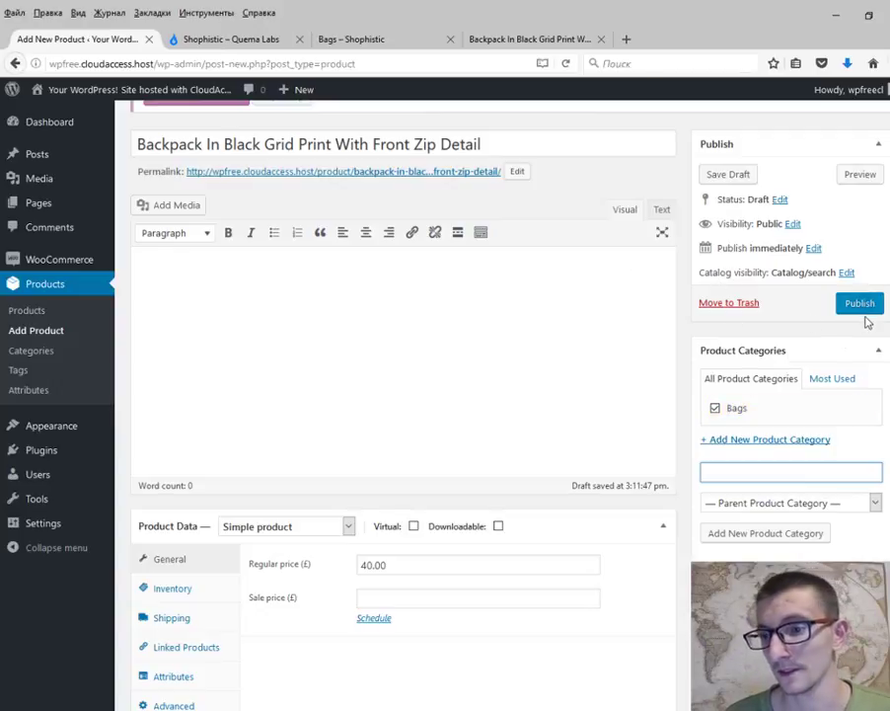
# Publish the backpack product and scroll through its live product page under Bags.
pyautogui.click(859, 304)
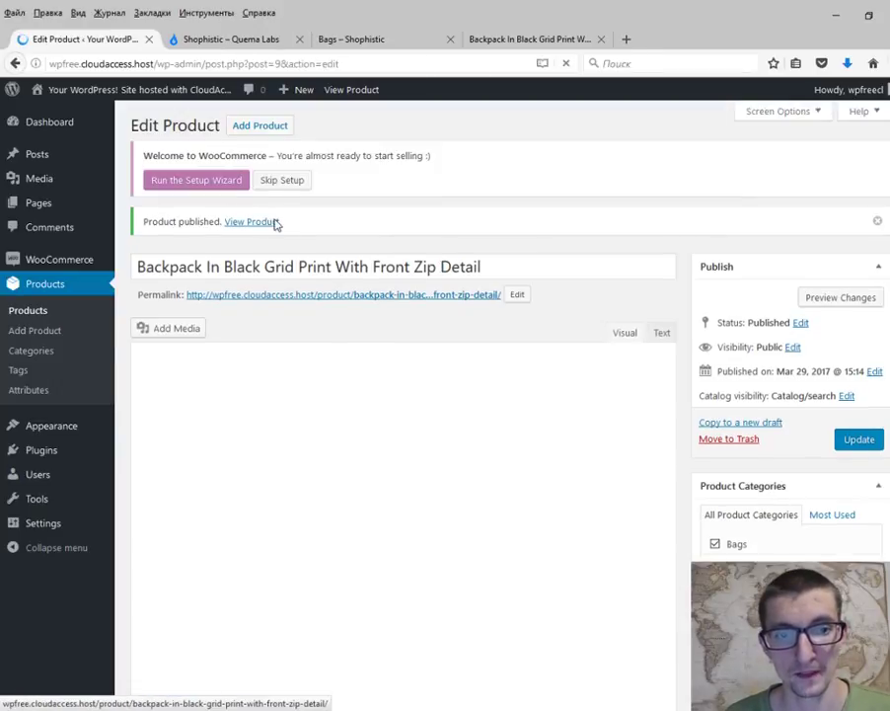
pyautogui.click(250, 221)
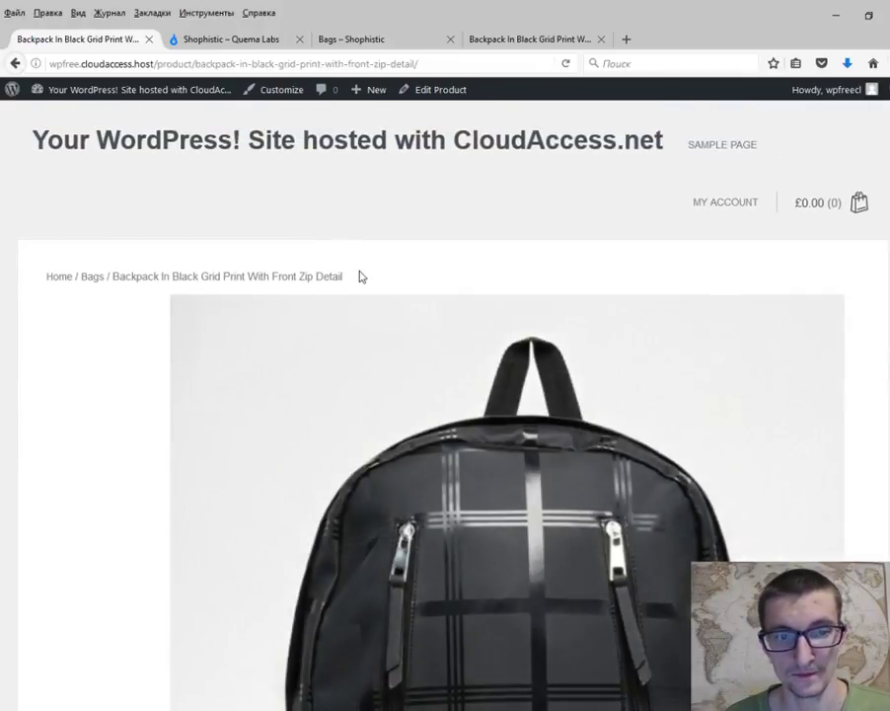
pyautogui.scroll(-5, 360, 277)
pyautogui.scroll(-4, 359, 277)
pyautogui.scroll(-1, 362, 278)
pyautogui.scroll(-1, 359, 276)
pyautogui.scroll(5, 442, 342)
pyautogui.scroll(-3, 444, 355)
pyautogui.scroll(-3, 443, 375)
pyautogui.scroll(5, 297, 379)
pyautogui.scroll(3, 265, 332)
pyautogui.scroll(-4, 559, 402)
pyautogui.scroll(-6, 188, 388)
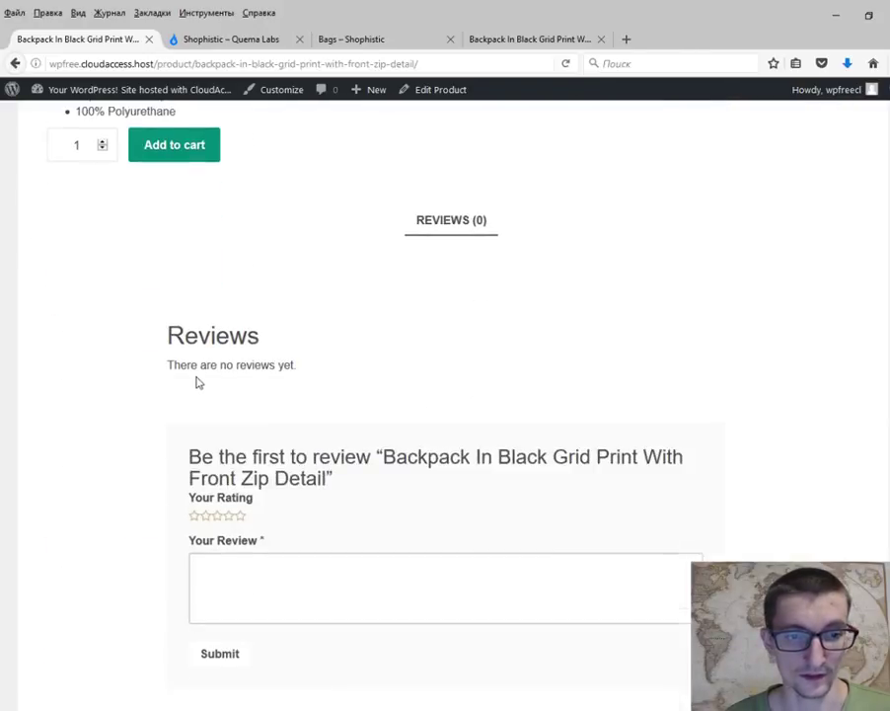
pyautogui.scroll(5, 198, 379)
pyautogui.scroll(3, 198, 380)
pyautogui.scroll(2, 200, 382)
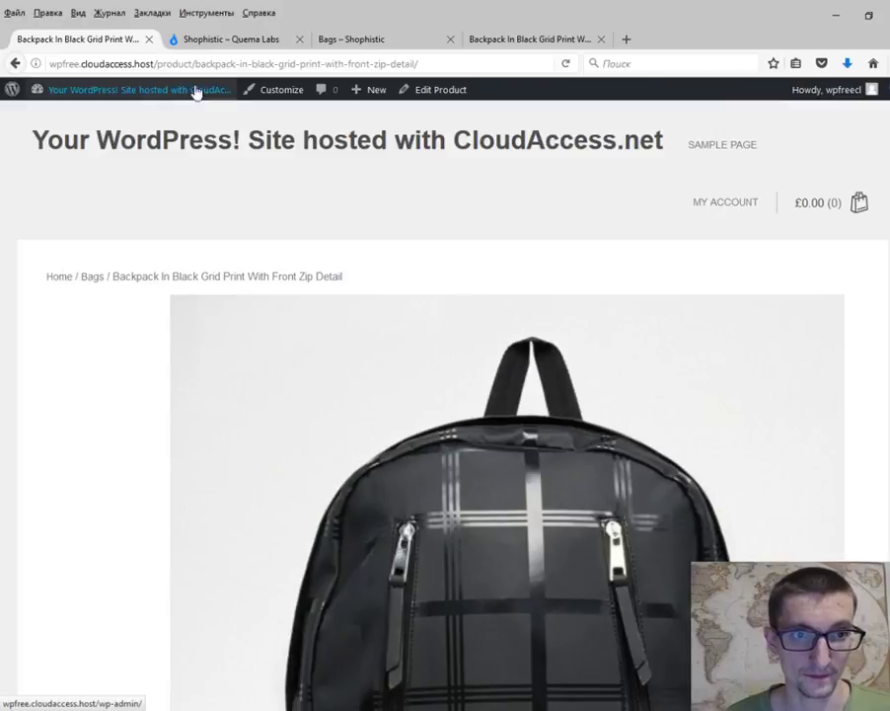
# Replace the product path in the address with 'shop' to load the three-product shop page.
pyautogui.moveTo(158, 63); pyautogui.dragTo(211, 64)
pyautogui.moveTo(285, 75); pyautogui.dragTo(449, 75)
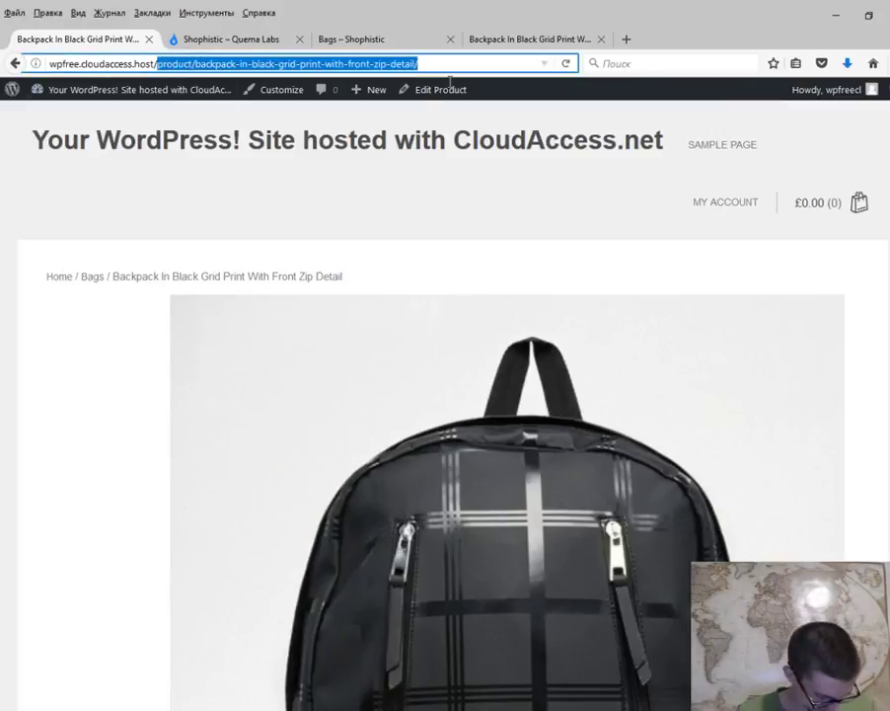
pyautogui.write('ss.host/shop')
pyautogui.press('Return')
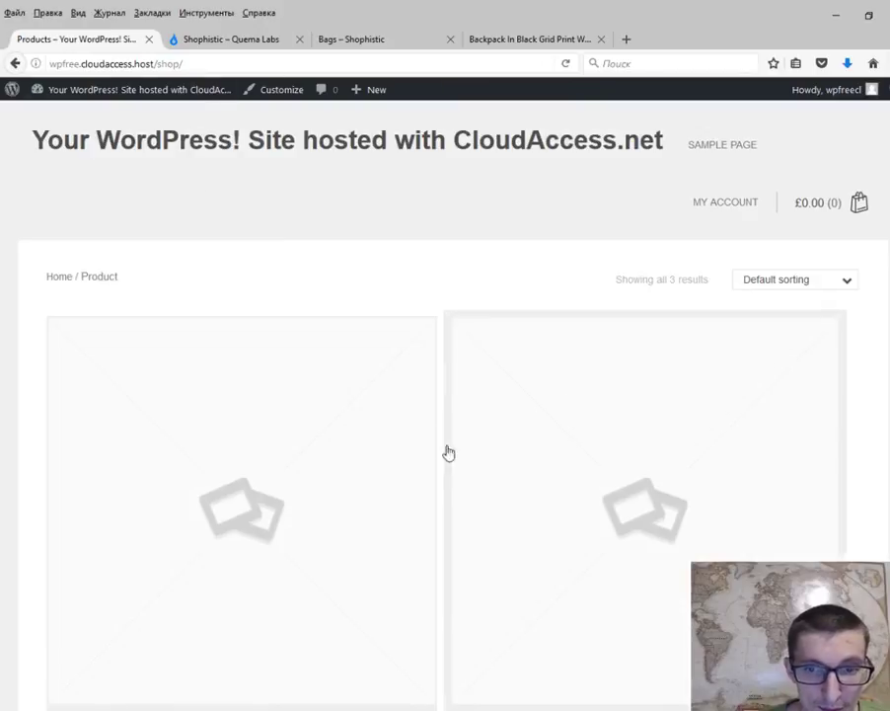
pyautogui.scroll(-5, 419, 435)
pyautogui.scroll(-4, 302, 350)
pyautogui.scroll(5, 441, 405)
pyautogui.scroll(4, 440, 406)
pyautogui.scroll(-4, 422, 406)
pyautogui.scroll(-3, 421, 405)
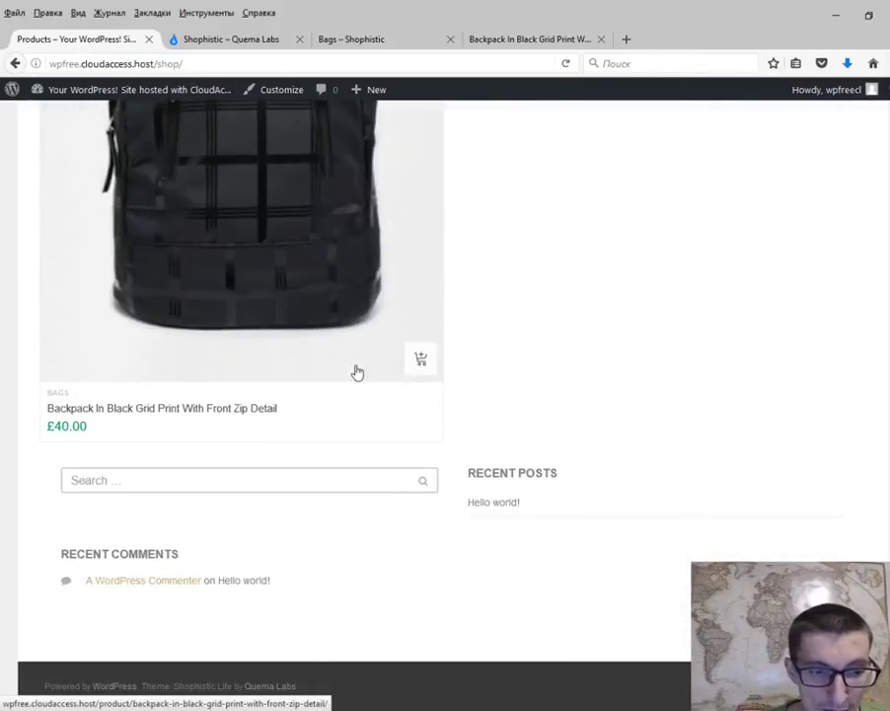
pyautogui.scroll(4, 425, 355)
pyautogui.scroll(4, 419, 351)
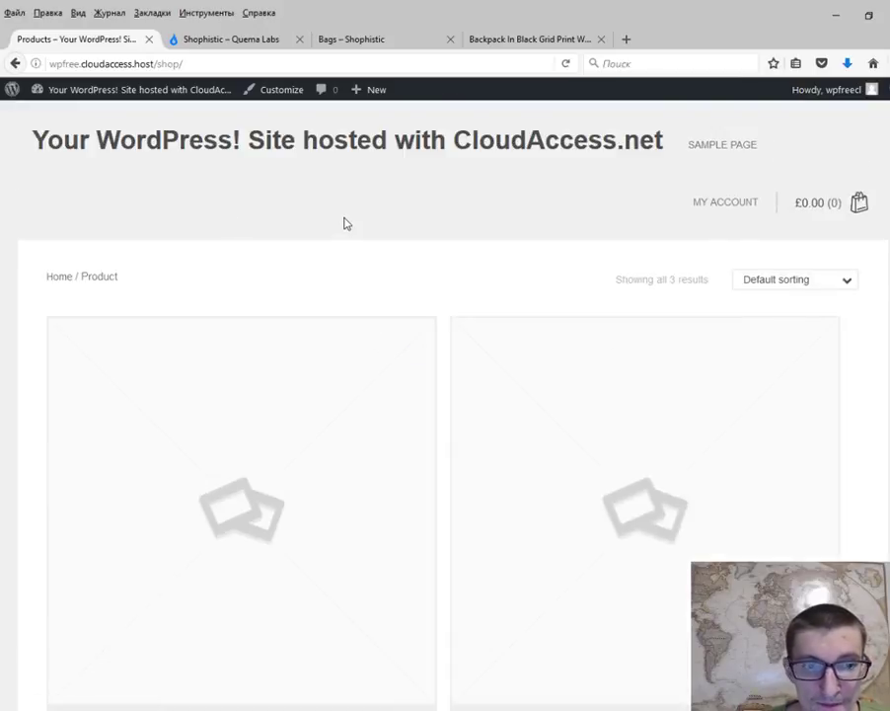
pyautogui.scroll(-5, 344, 223)
pyautogui.scroll(-4, 344, 223)
pyautogui.scroll(6, 403, 271)
pyautogui.scroll(3, 399, 278)
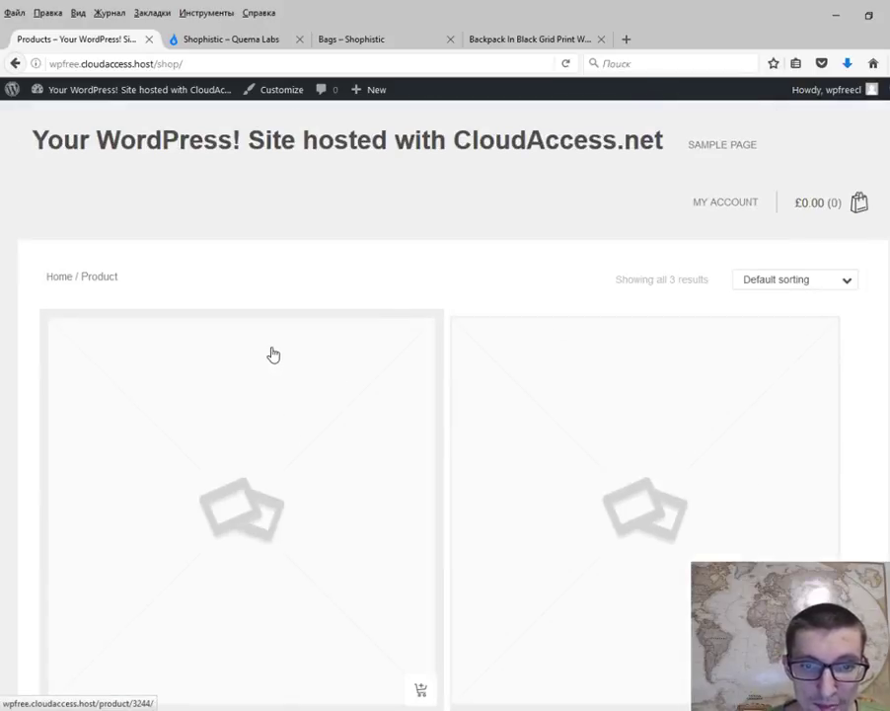
pyautogui.scroll(-4, 228, 382)
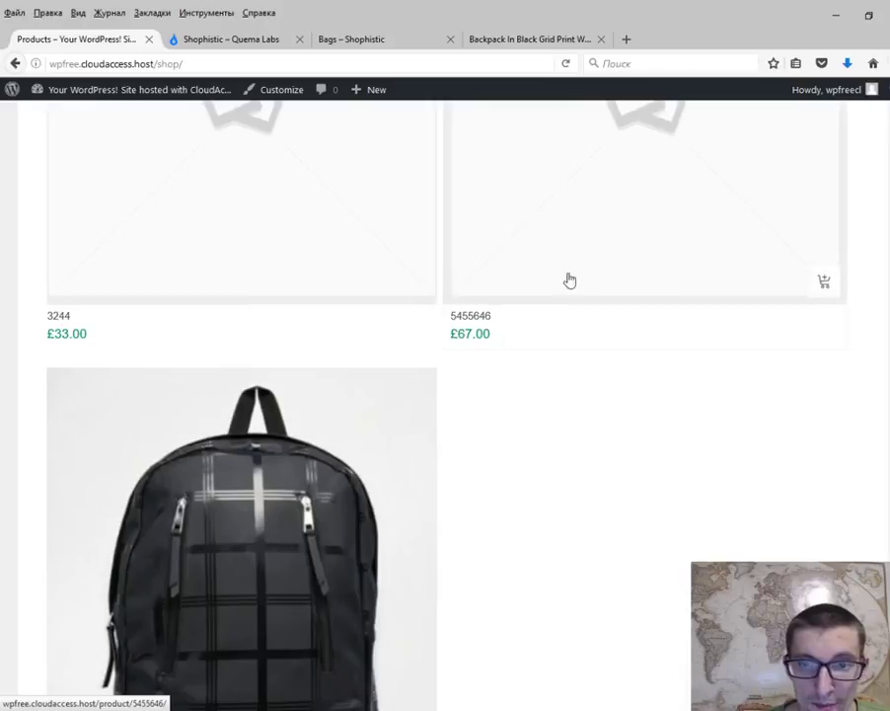
pyautogui.scroll(-2, 417, 359)
pyautogui.scroll(-2, 418, 358)
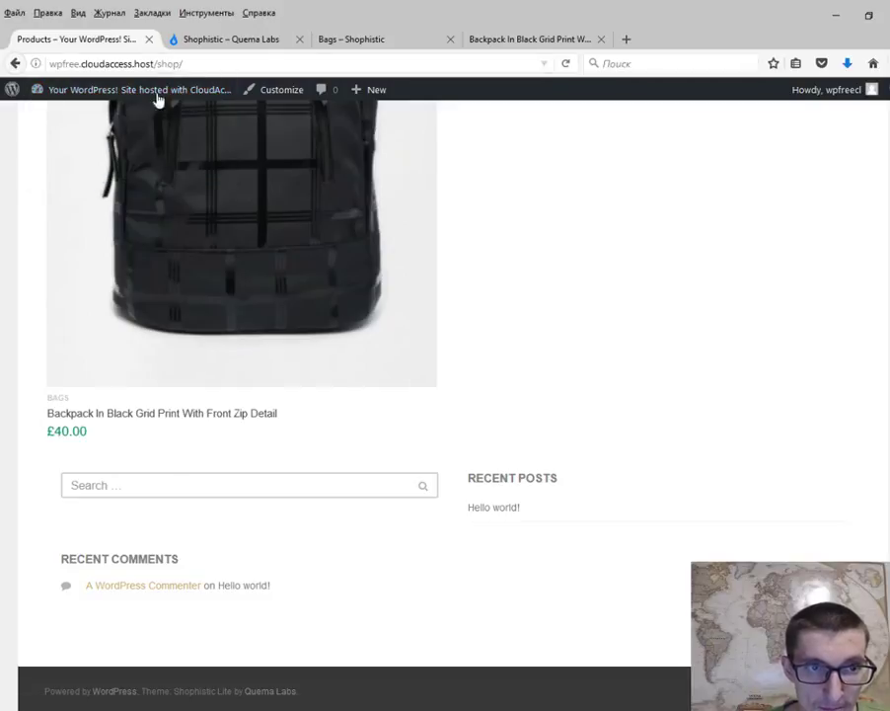
pyautogui.middleClick(133, 154)
# Add a 'Filter by price' WooCommerce Price Filter widget to Sidebar Widgets, then reload the shop page.
pyautogui.click(214, 37)
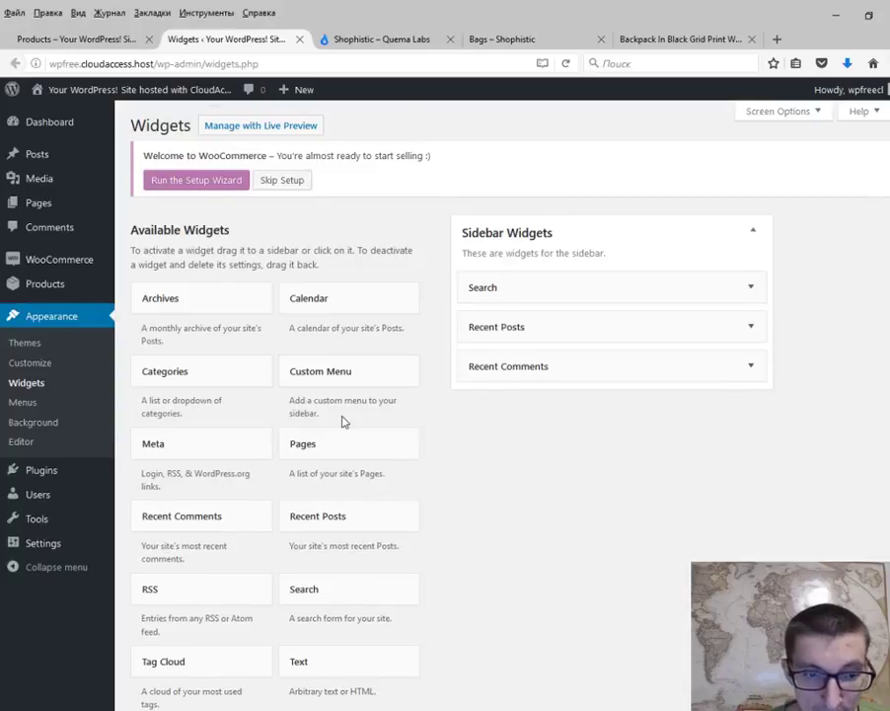
pyautogui.scroll(-5, 343, 421)
pyautogui.scroll(1, 199, 312)
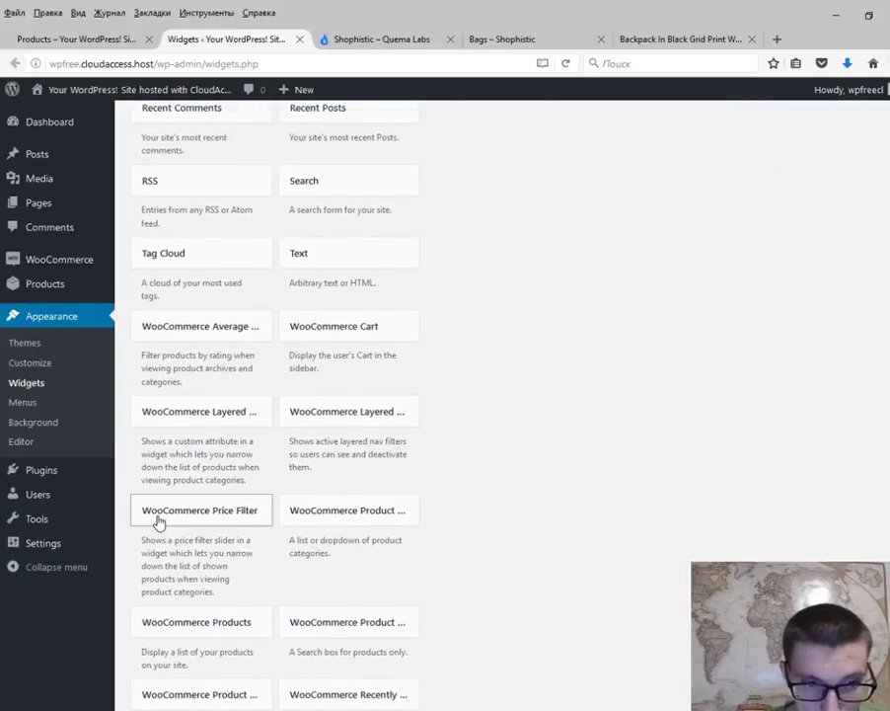
pyautogui.moveTo(213, 521)
pyautogui.mouseDown()
pyautogui.moveTo(500, 268)
pyautogui.moveTo(499, 280)
pyautogui.mouseUp()
pyautogui.scroll(5, 490, 413)
pyautogui.click(735, 372)
pyautogui.click(514, 364)
pyautogui.click(110, 45)
pyautogui.click(566, 63)
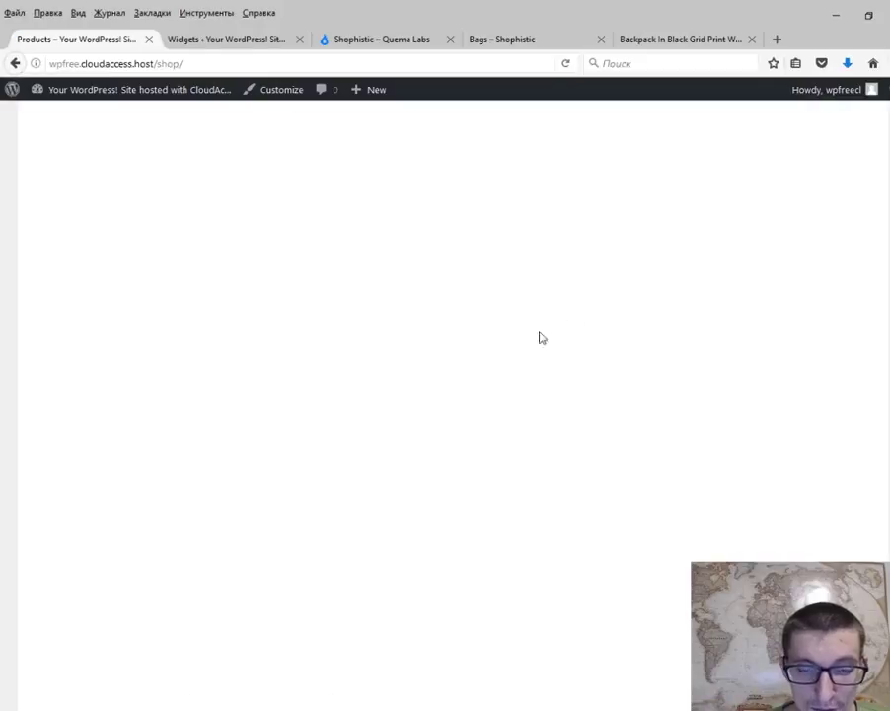
pyautogui.scroll(-2, 416, 348)
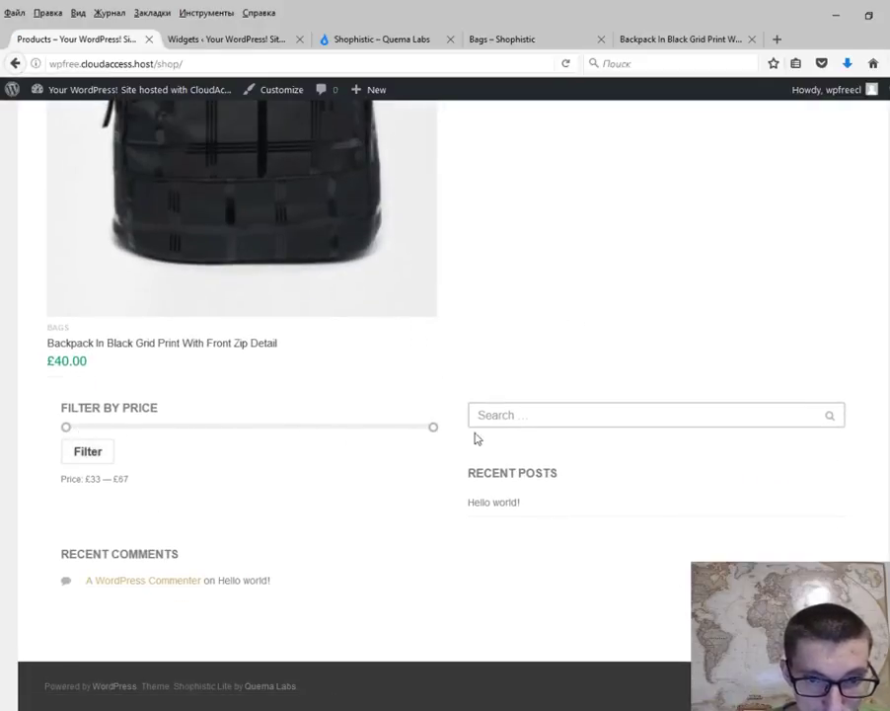
pyautogui.moveTo(433, 425); pyautogui.dragTo(432, 425)
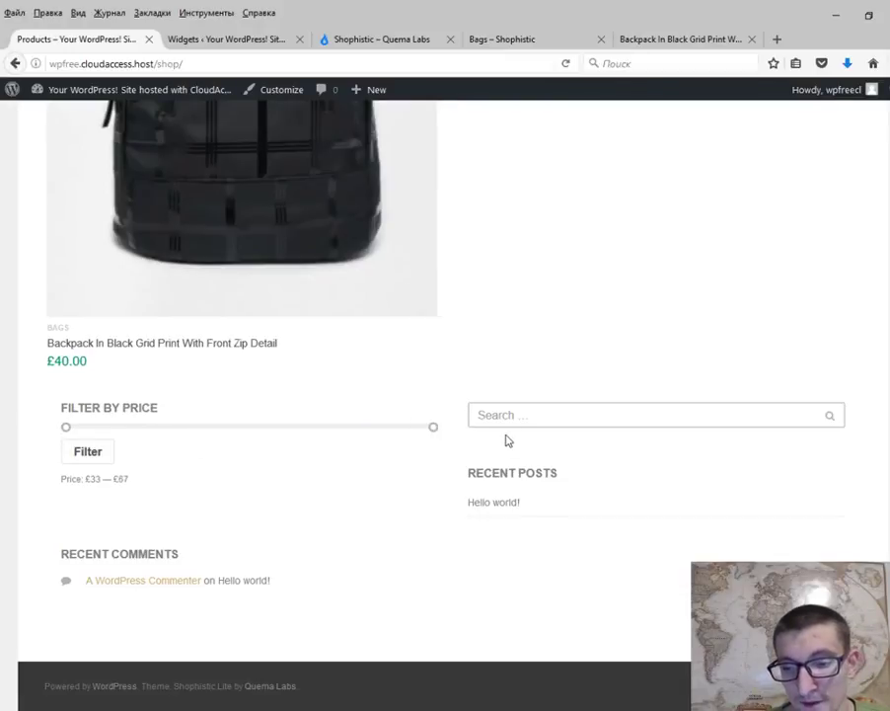
pyautogui.scroll(5, 523, 425)
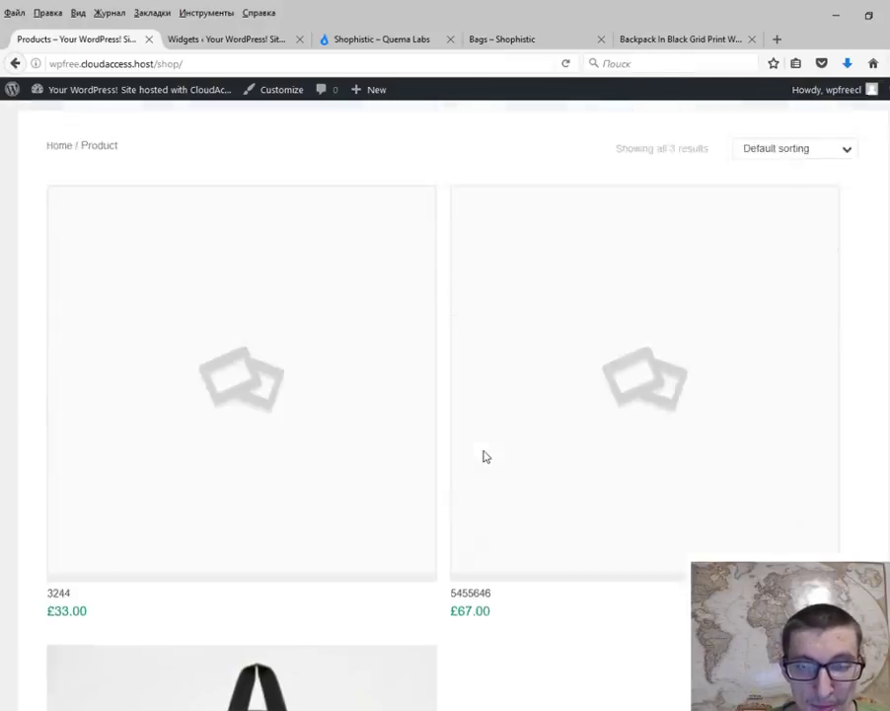
pyautogui.scroll(-5, 484, 456)
pyautogui.scroll(-3, 484, 456)
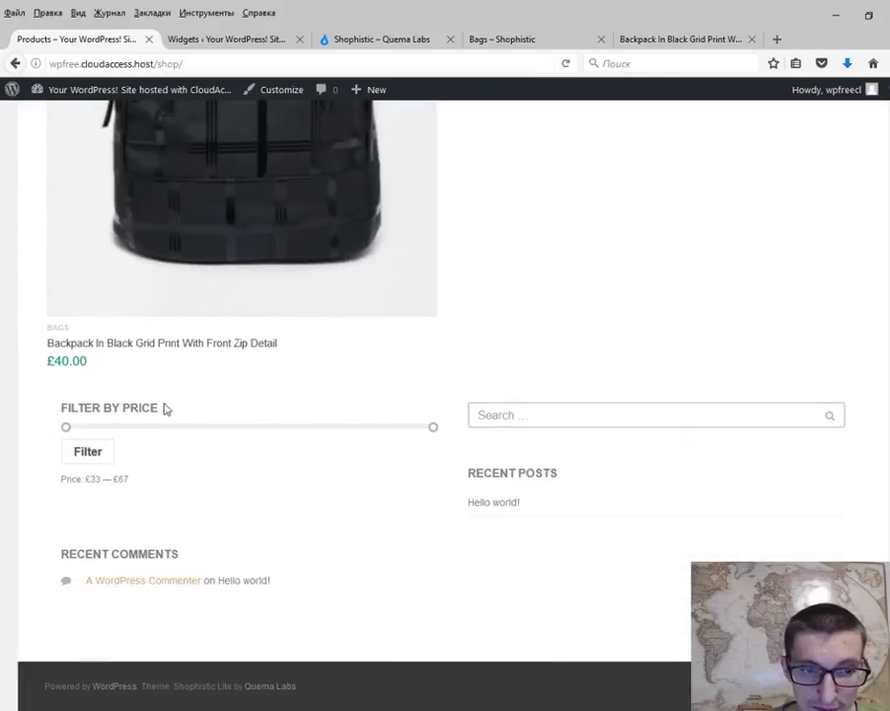
pyautogui.scroll(5, 443, 494)
pyautogui.scroll(4, 443, 495)
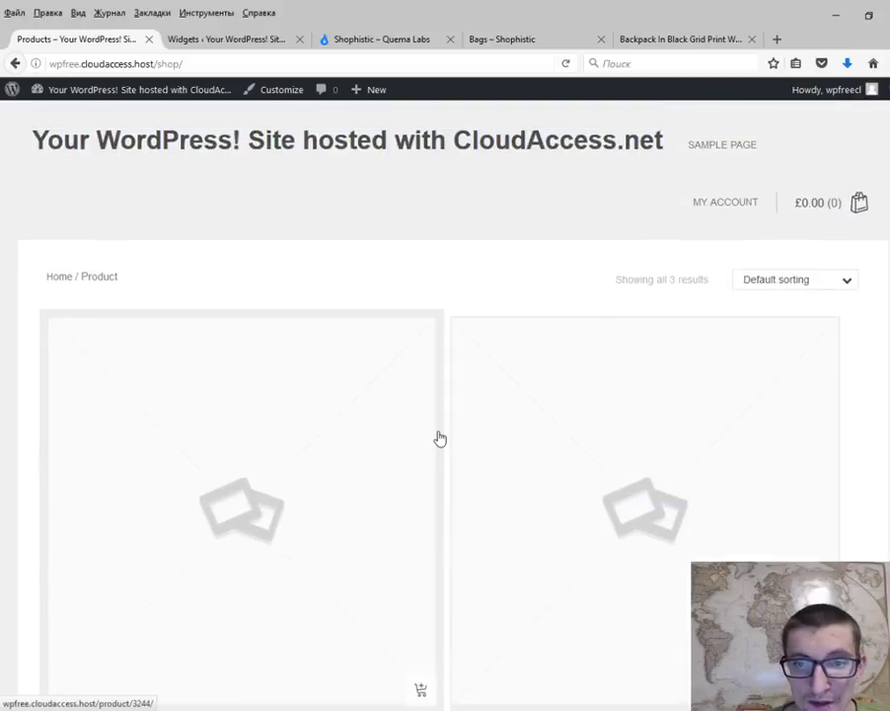
pyautogui.scroll(-5, 442, 436)
pyautogui.scroll(-4, 442, 436)
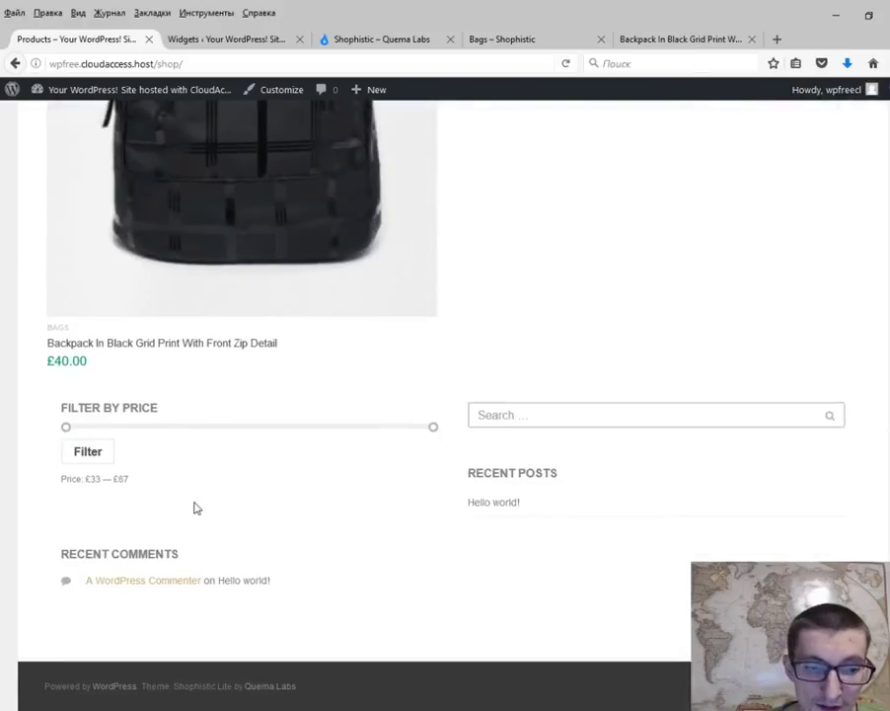
pyautogui.scroll(2, 396, 433)
pyautogui.scroll(6, 189, 144)
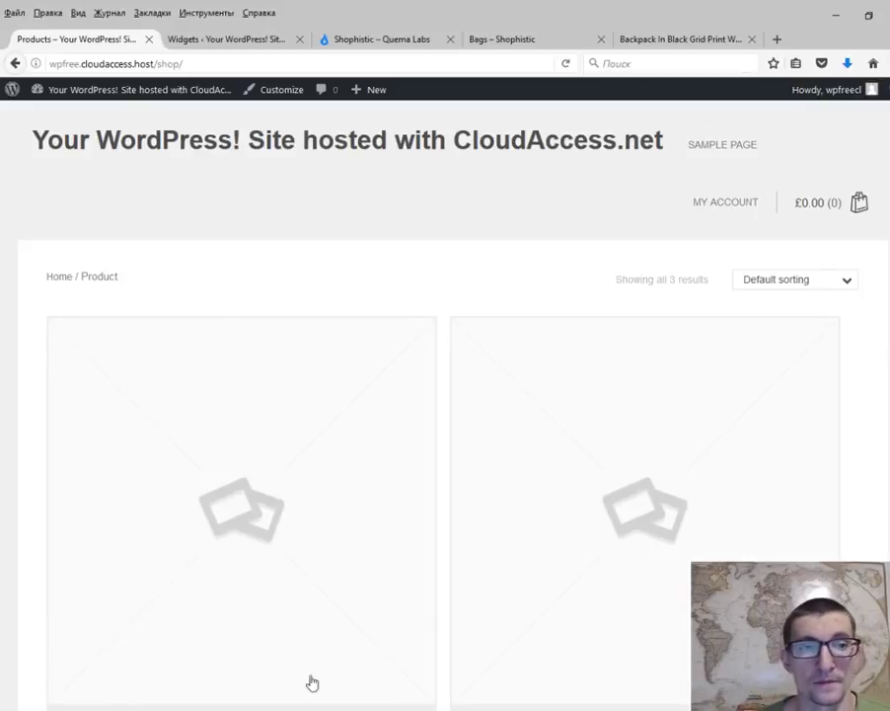
# Open WooCommerce Settings, then view the backpack product page priced £40.00.
pyautogui.click(176, 40)
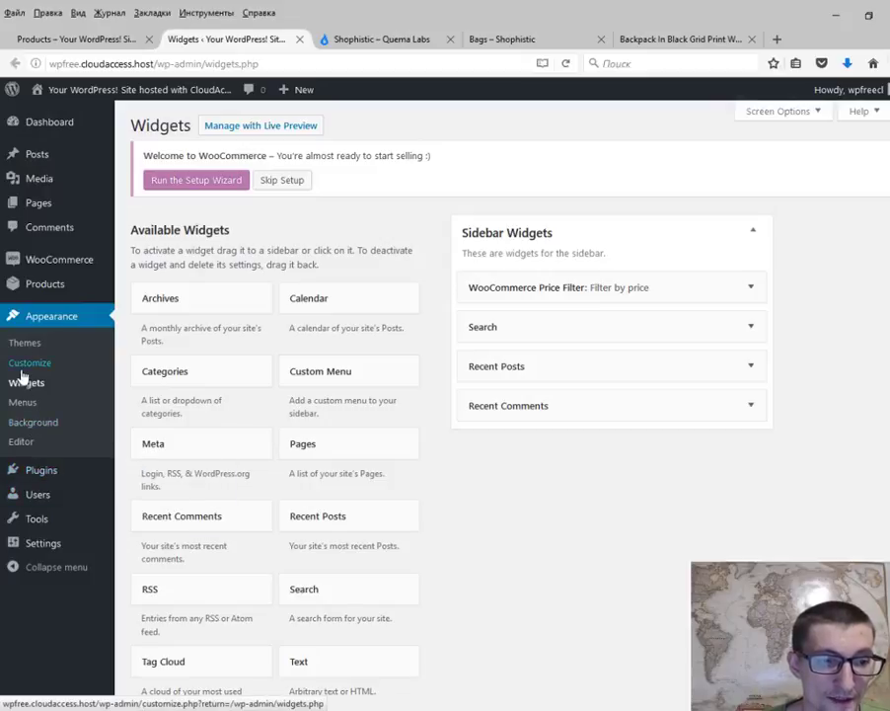
pyautogui.moveTo(59, 260)
pyautogui.click(130, 323)
pyautogui.click(79, 40)
pyautogui.scroll(-5, 176, 181)
pyautogui.scroll(-5, 245, 310)
pyautogui.click(238, 362)
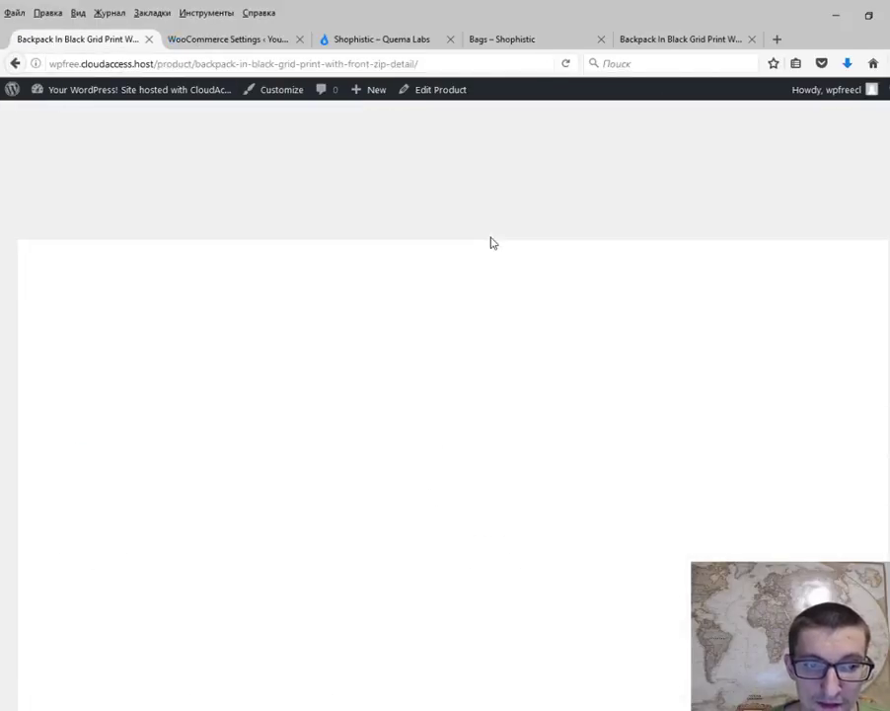
pyautogui.scroll(-6, 451, 316)
pyautogui.scroll(-5, 395, 336)
pyautogui.scroll(3, 296, 345)
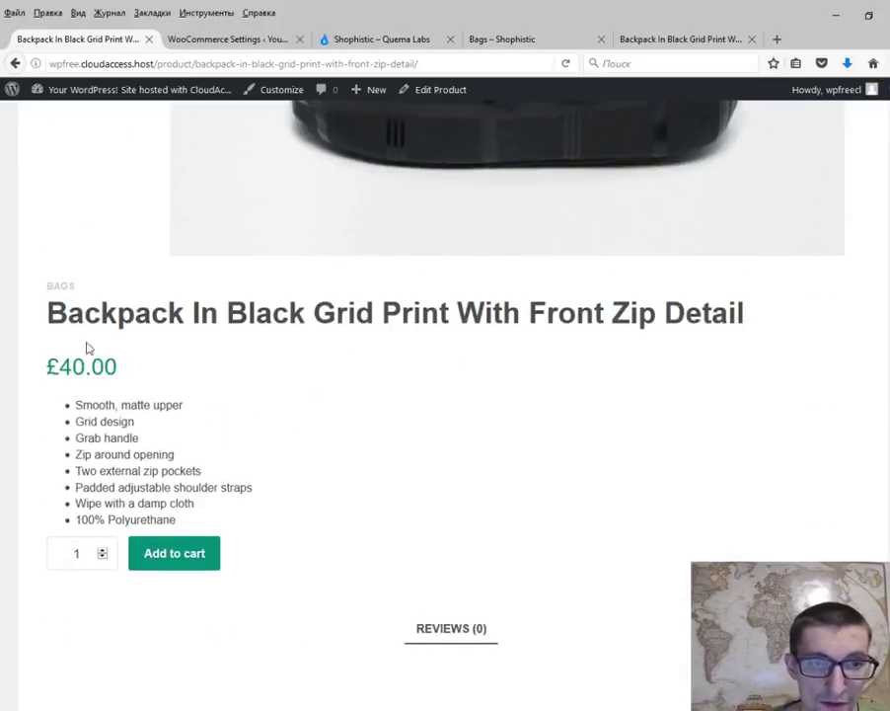
# Check the Currency Options in general settings, leaving Pound sterling (£) unchanged.
pyautogui.click(197, 43)
pyautogui.scroll(-3, 373, 306)
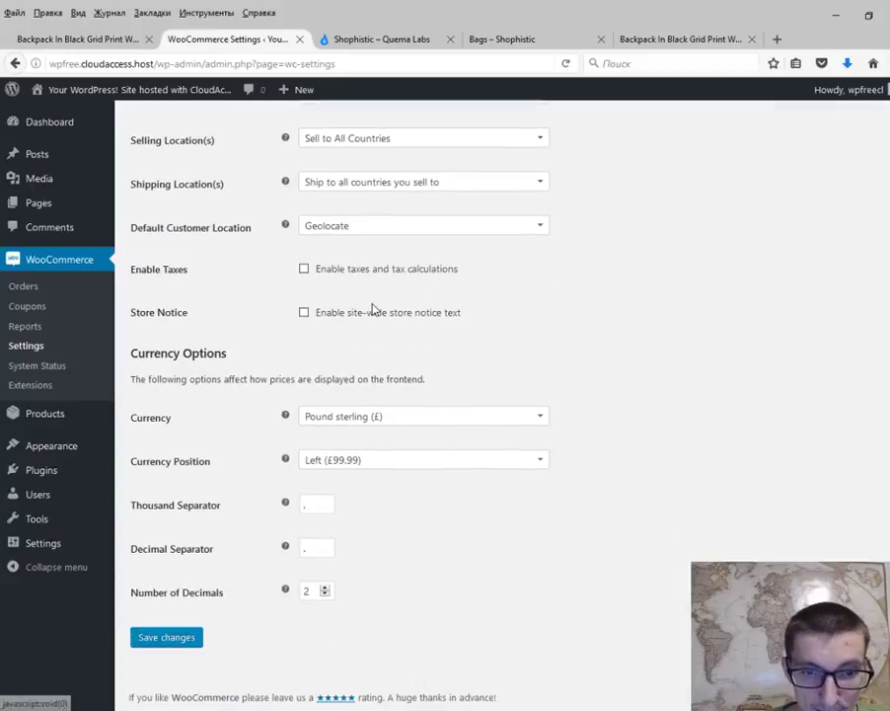
pyautogui.click(328, 420)
pyautogui.click(204, 395)
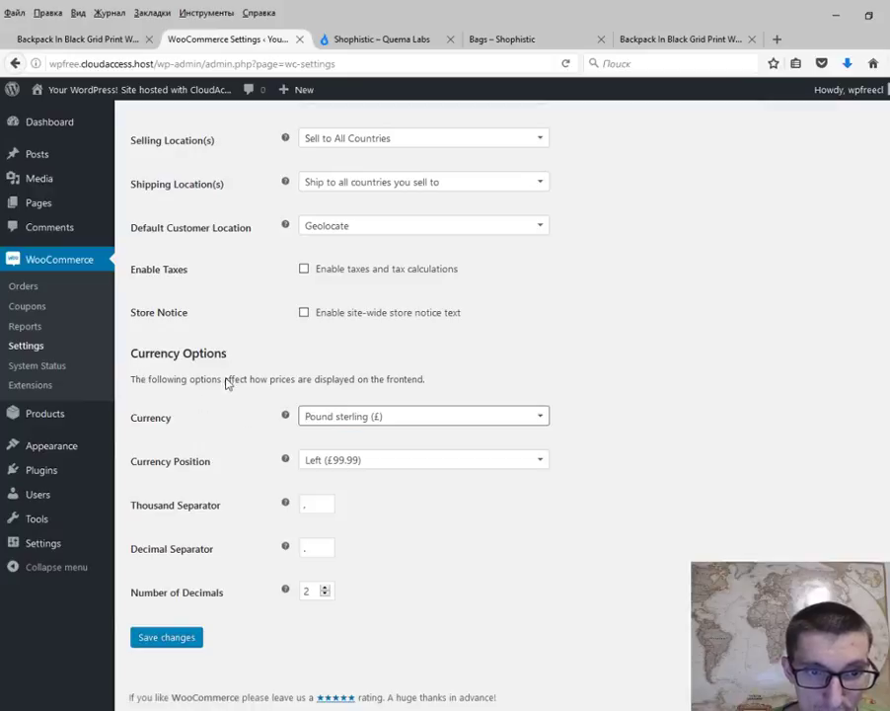
# Pick United States dollar ($) from the store Currency list in place of Pound sterling.
pyautogui.click(345, 419)
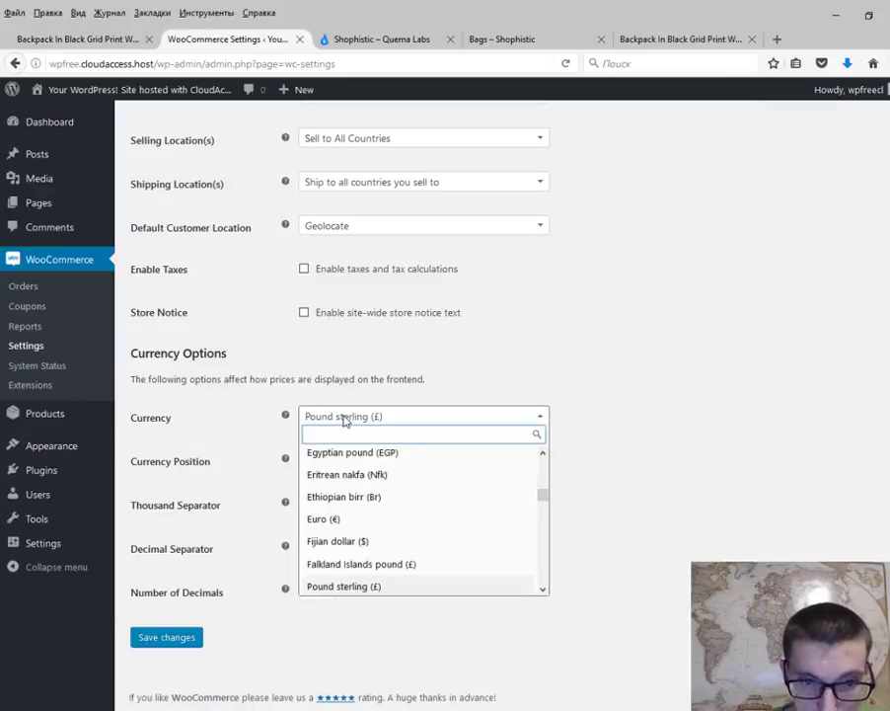
pyautogui.moveTo(543, 495)
pyautogui.mouseDown()
pyautogui.moveTo(541, 464)
pyautogui.moveTo(549, 590)
pyautogui.moveTo(548, 568)
pyautogui.mouseUp()
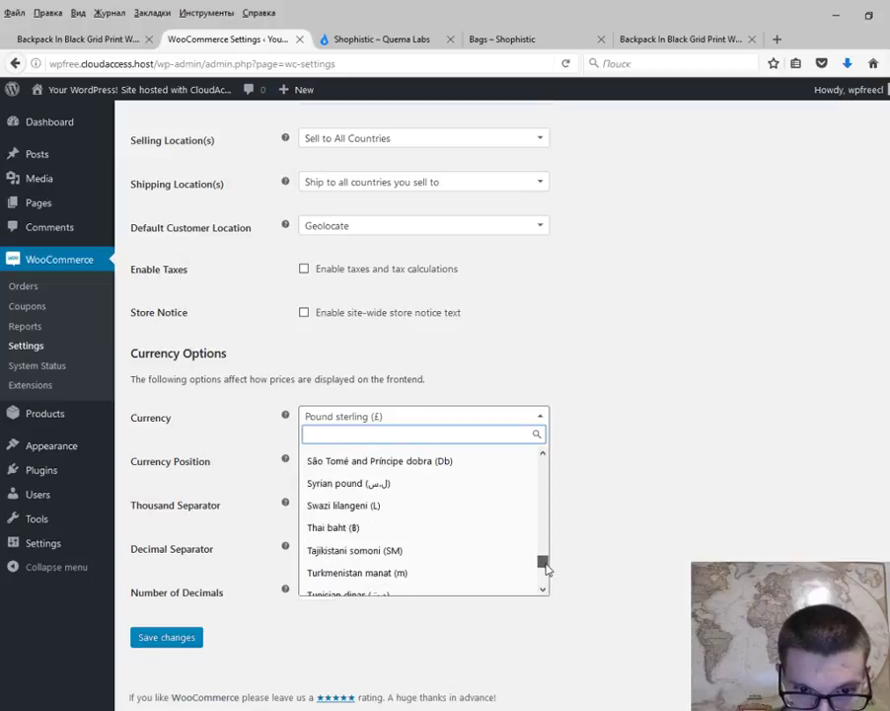
pyautogui.moveTo(546, 566)
pyautogui.mouseDown()
pyautogui.moveTo(540, 465)
pyautogui.moveTo(563, 505)
pyautogui.moveTo(559, 543)
pyautogui.moveTo(555, 525)
pyautogui.mouseUp()
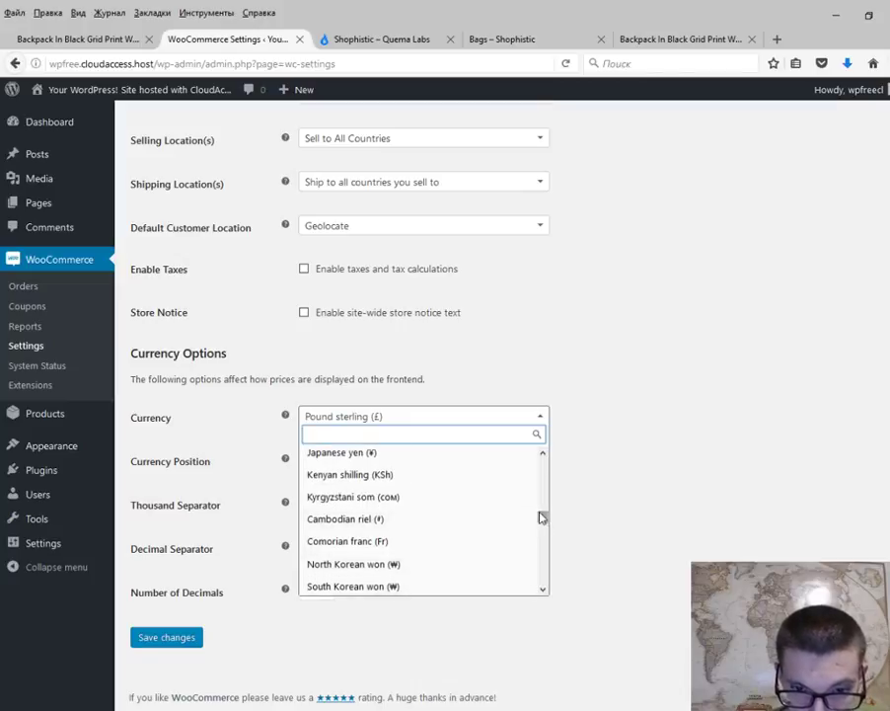
pyautogui.moveTo(541, 518); pyautogui.dragTo(556, 581)
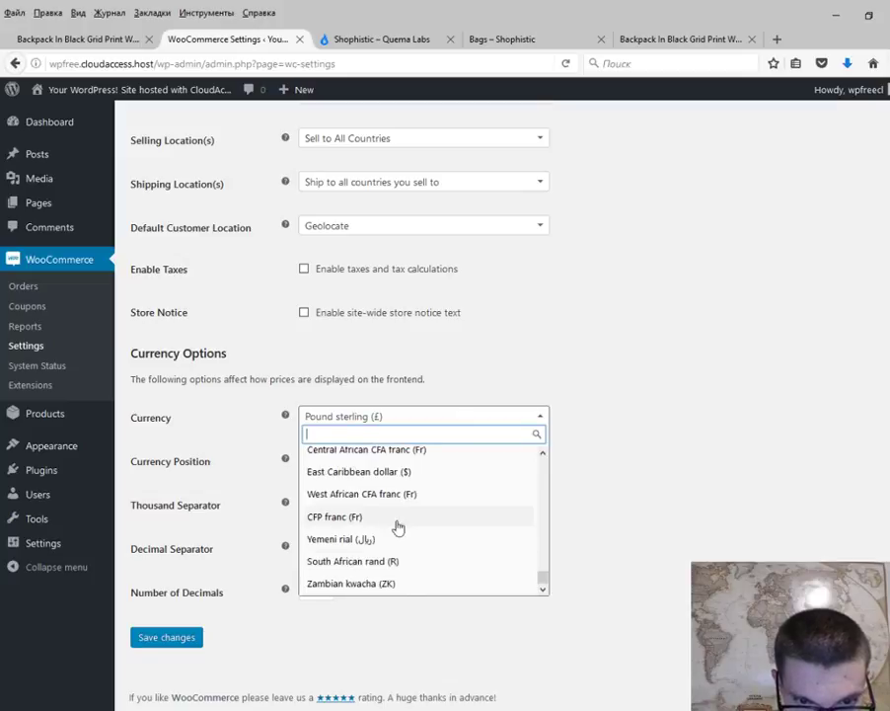
pyautogui.scroll(1, 373, 485)
pyautogui.scroll(1, 378, 534)
pyautogui.scroll(1, 375, 530)
pyautogui.scroll(1, 368, 527)
pyautogui.scroll(3, 352, 484)
pyautogui.scroll(-1, 351, 489)
pyautogui.scroll(-1, 336, 513)
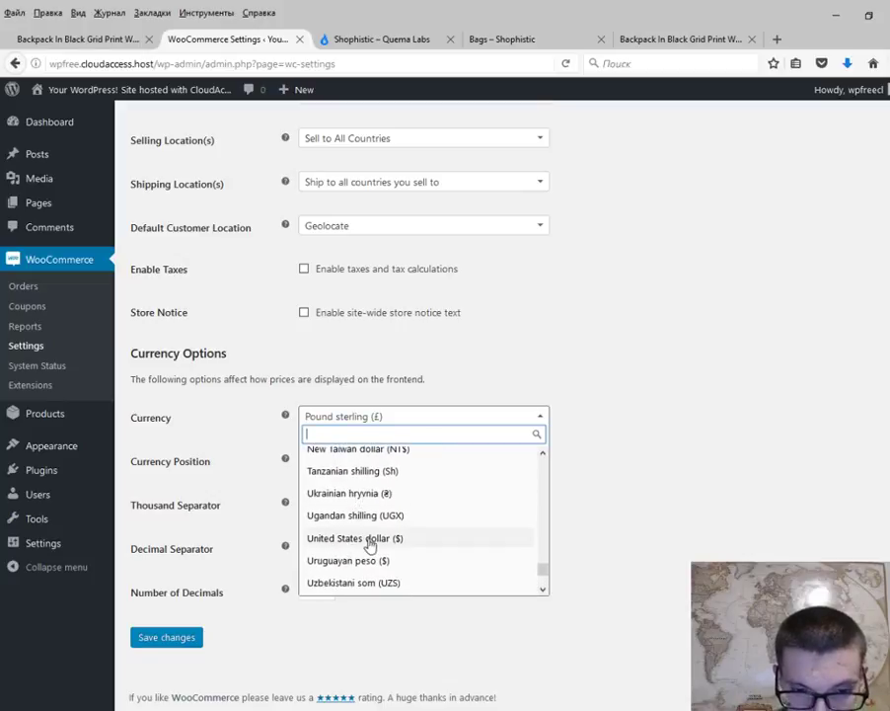
pyautogui.click(340, 542)
# Set currency position to Right with space, save, and reload the backpack page showing 40.00 $.
pyautogui.click(332, 462)
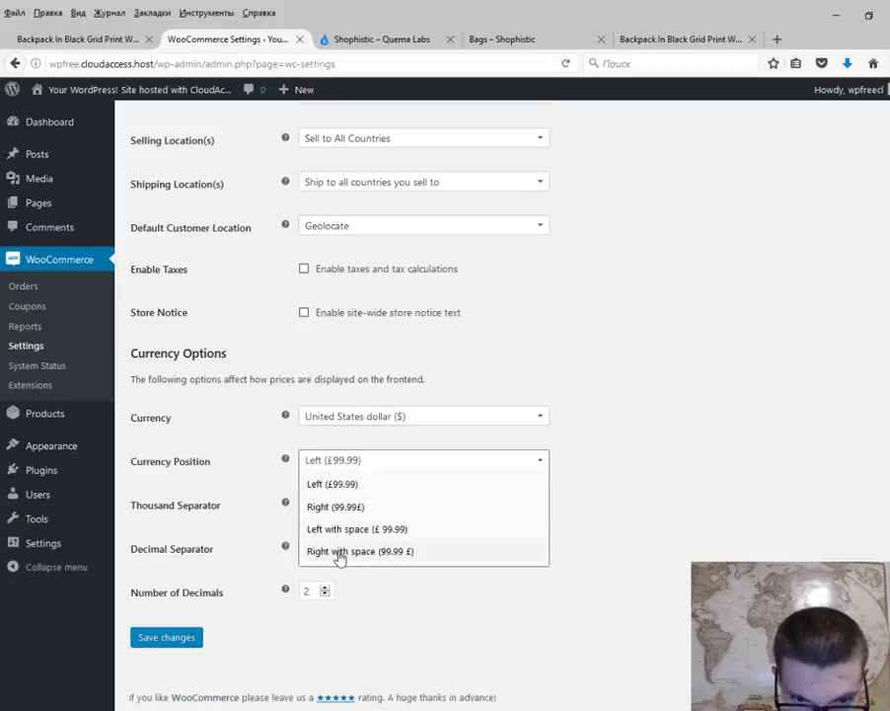
pyautogui.click(336, 556)
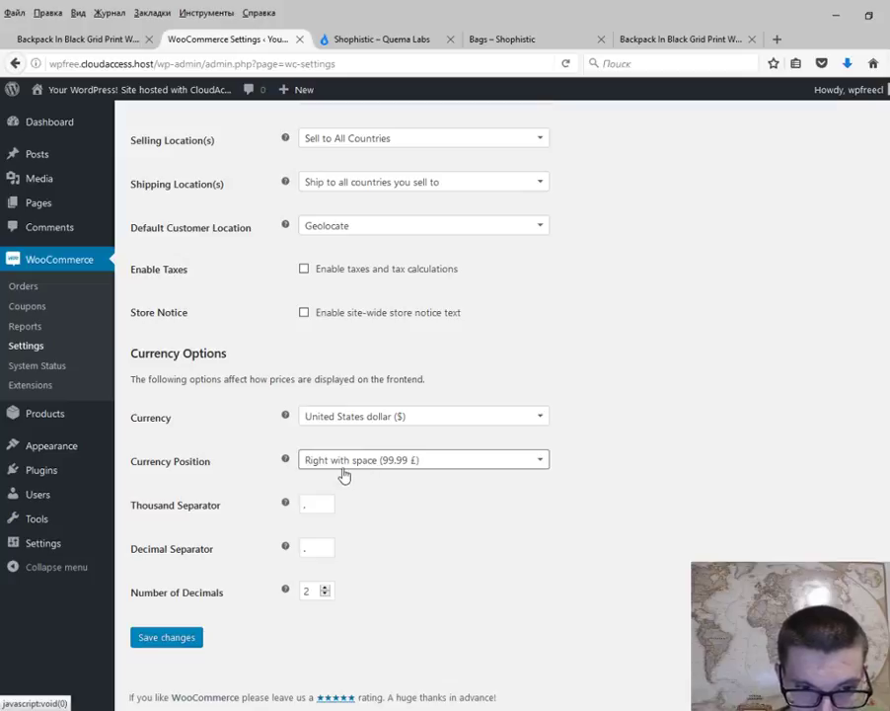
pyautogui.click(162, 640)
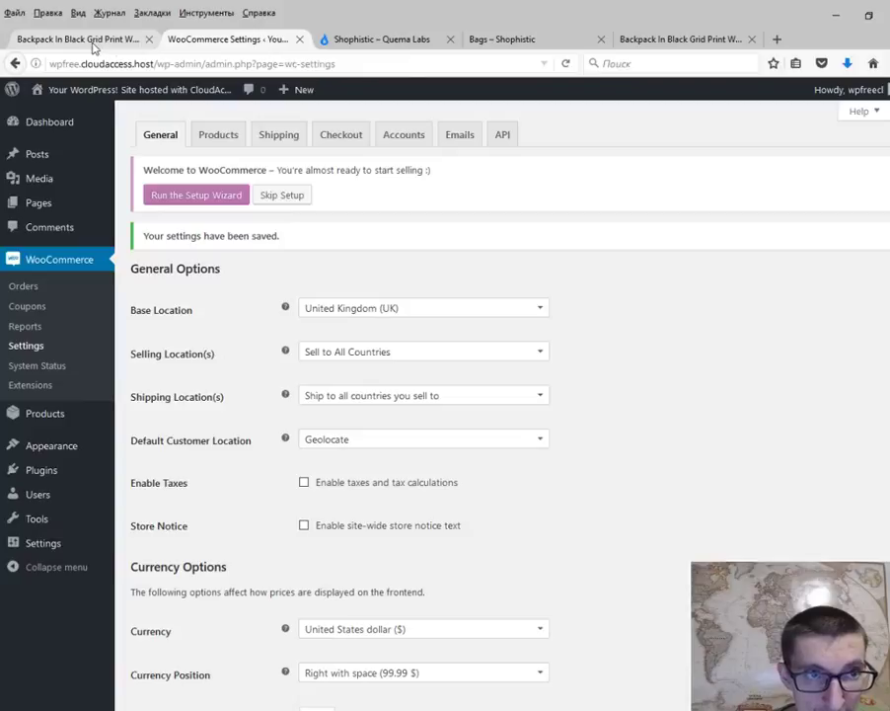
pyautogui.click(91, 42)
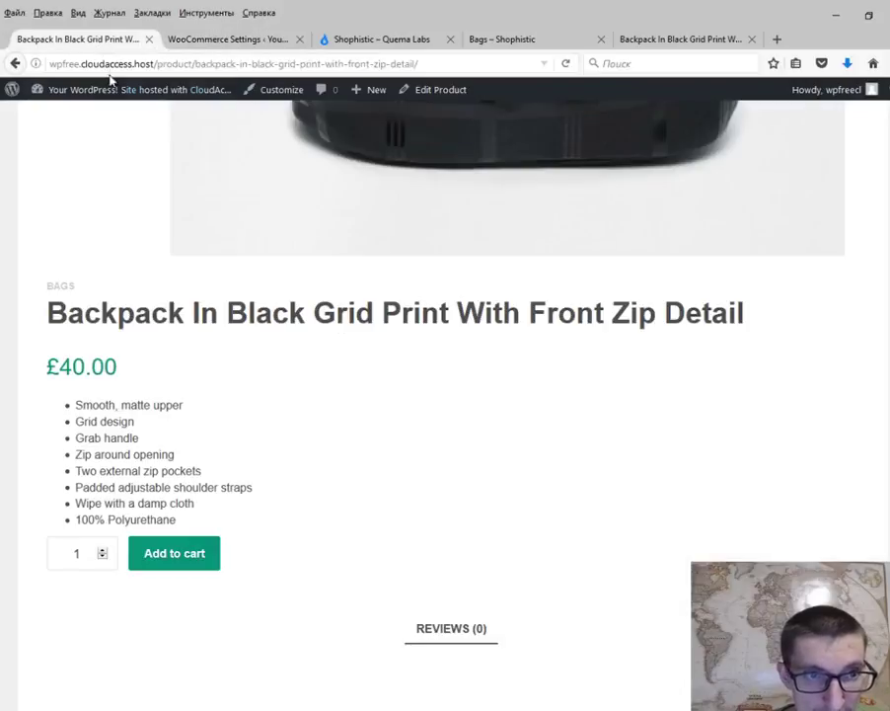
pyautogui.click(566, 64)
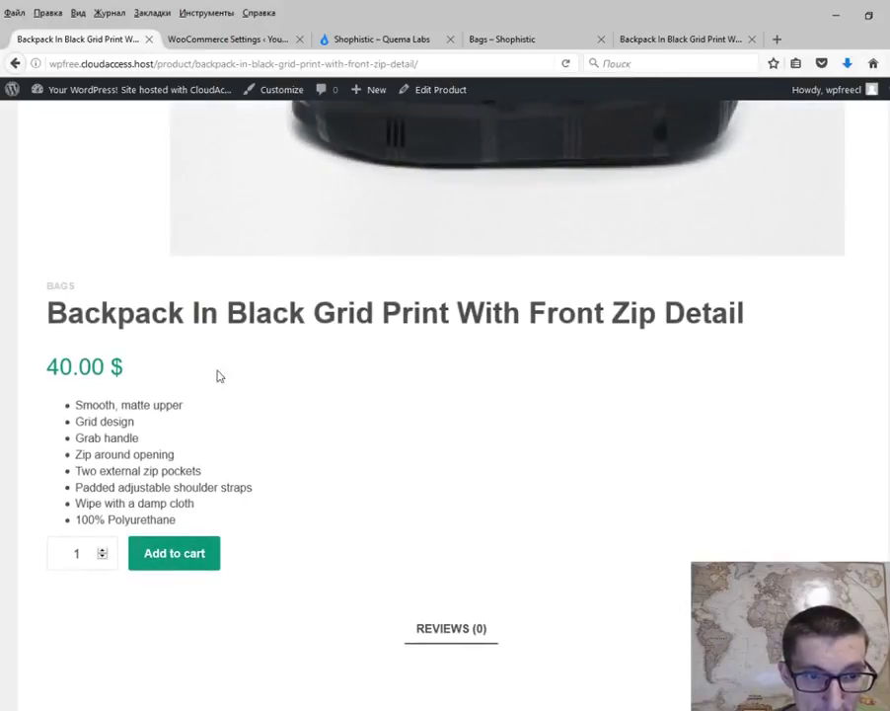
# Open WooCommerce Products > Display settings and inspect the Shop Page dropdowns without changing them.
pyautogui.click(246, 44)
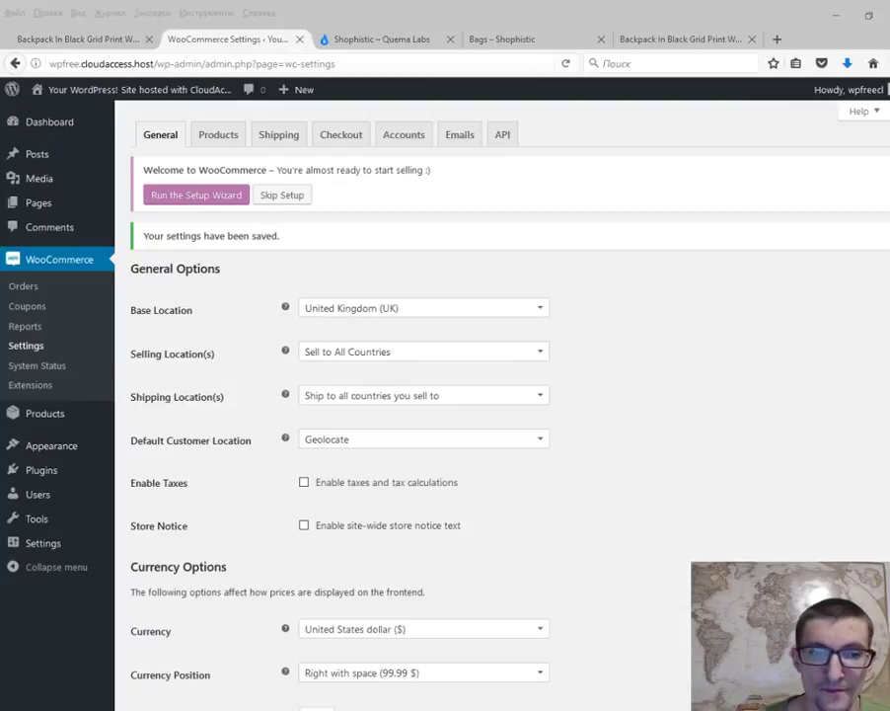
pyautogui.click(230, 138)
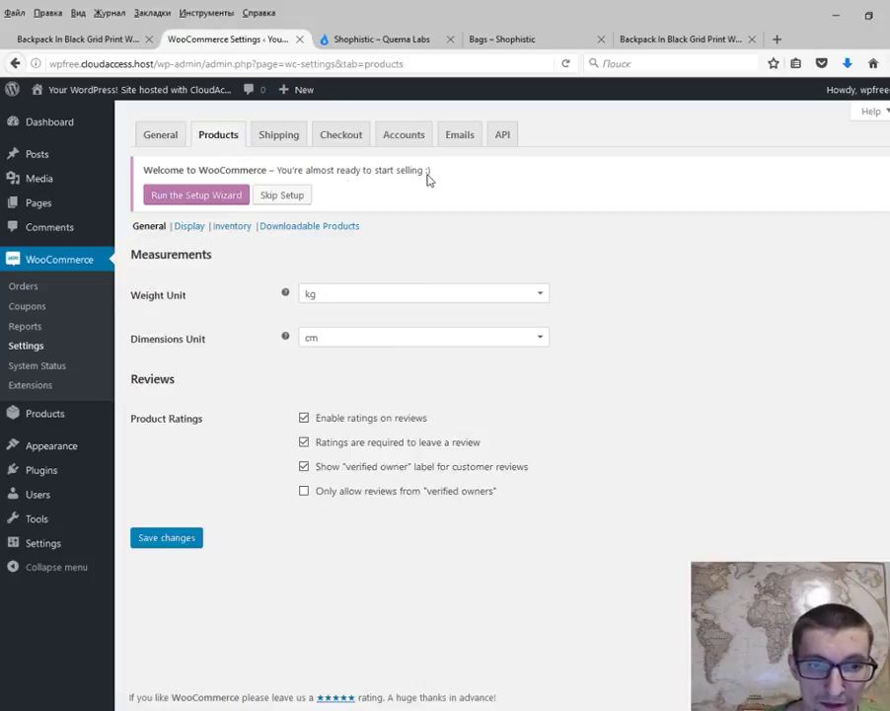
pyautogui.click(190, 226)
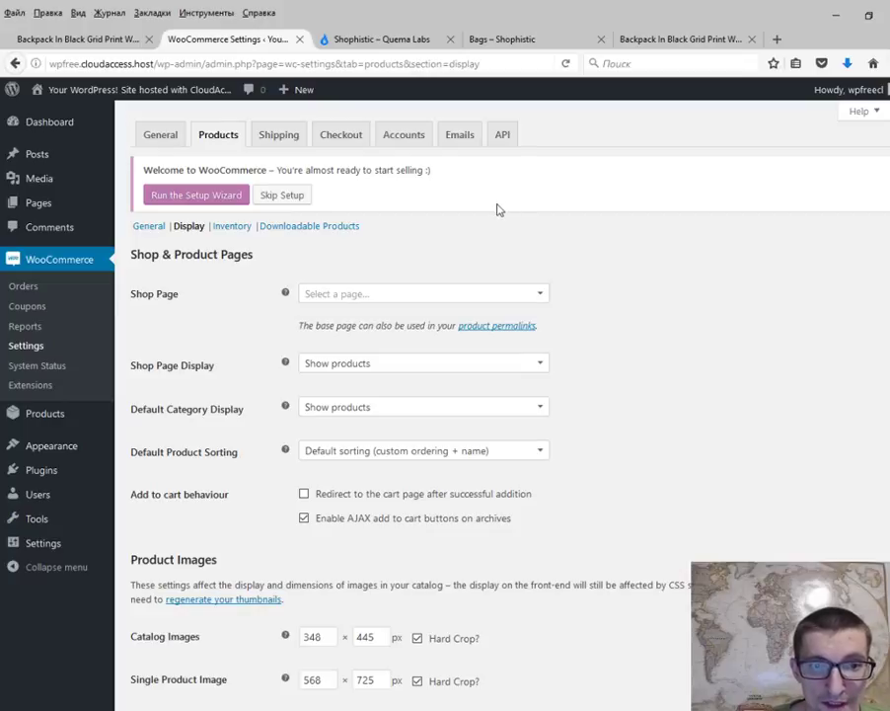
pyautogui.click(355, 295)
pyautogui.click(367, 276)
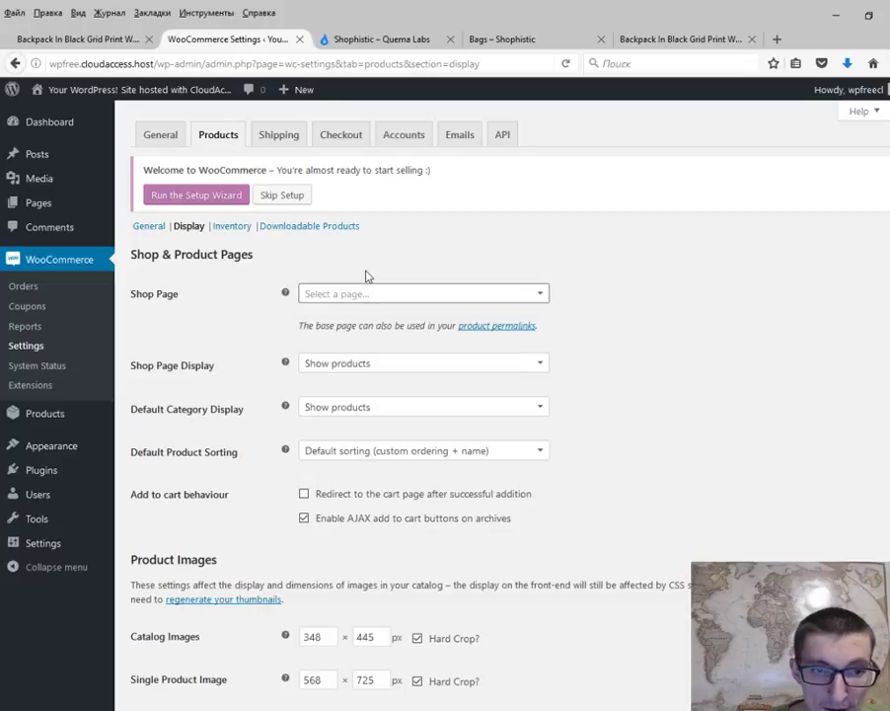
pyautogui.click(370, 362)
pyautogui.click(606, 319)
pyautogui.scroll(-3, 609, 322)
pyautogui.scroll(-1, 609, 322)
pyautogui.scroll(5, 609, 322)
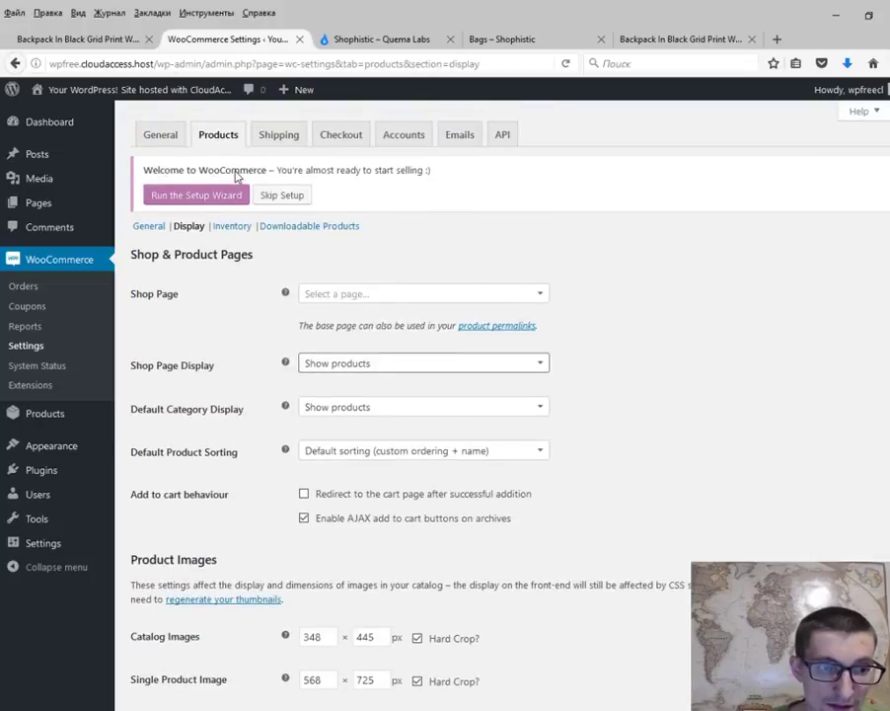
pyautogui.click(326, 135)
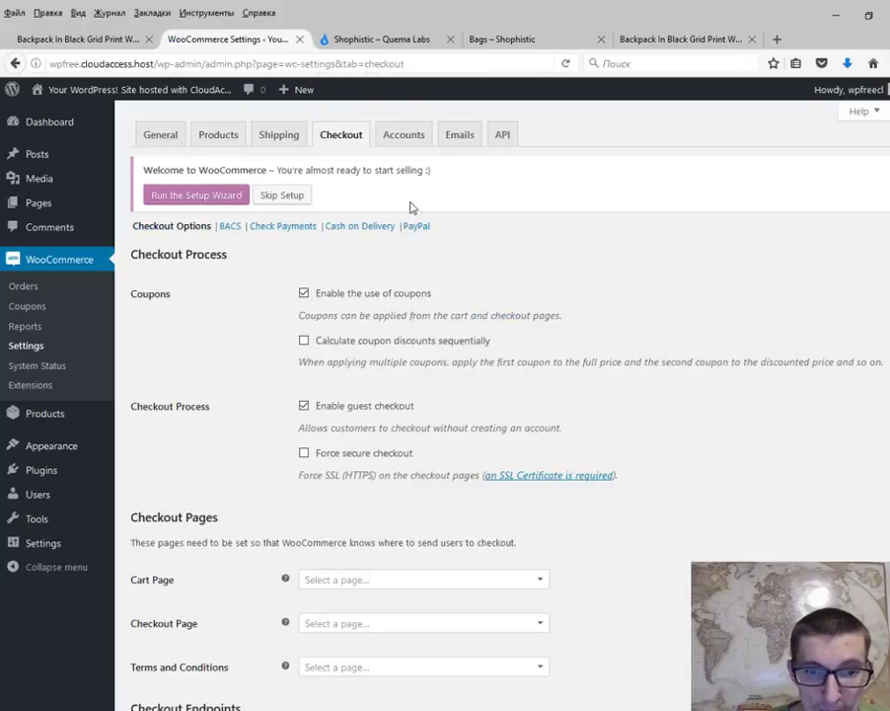
pyautogui.scroll(-5, 326, 264)
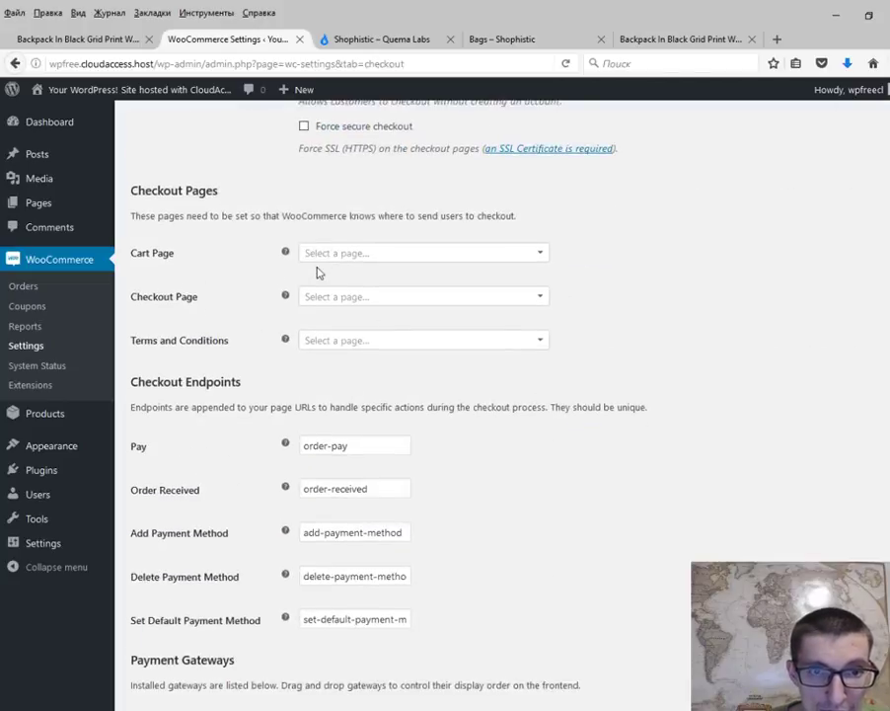
pyautogui.click(326, 257)
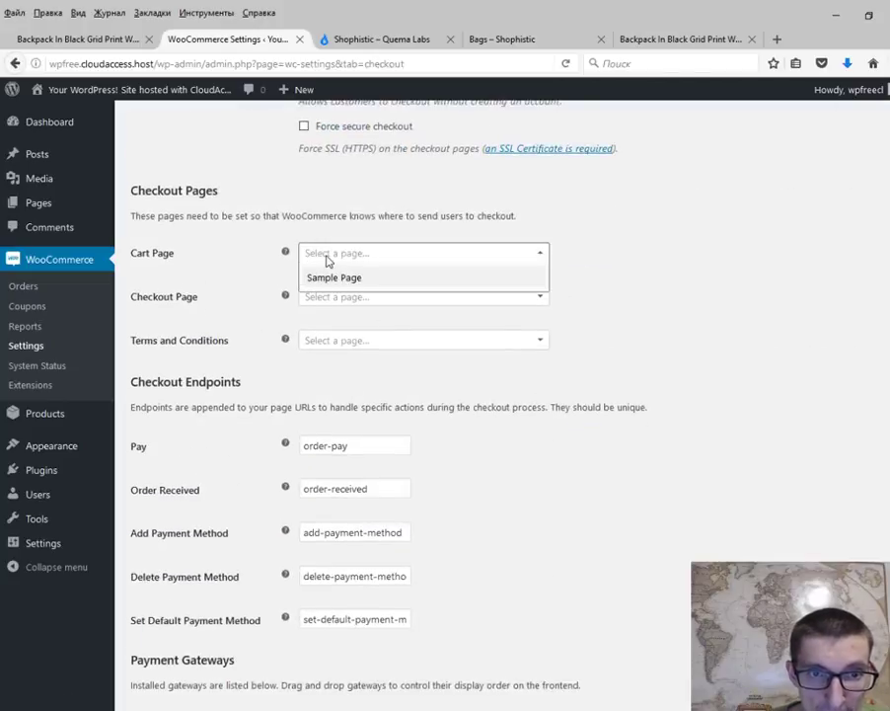
pyautogui.click(326, 237)
pyautogui.scroll(5, 321, 246)
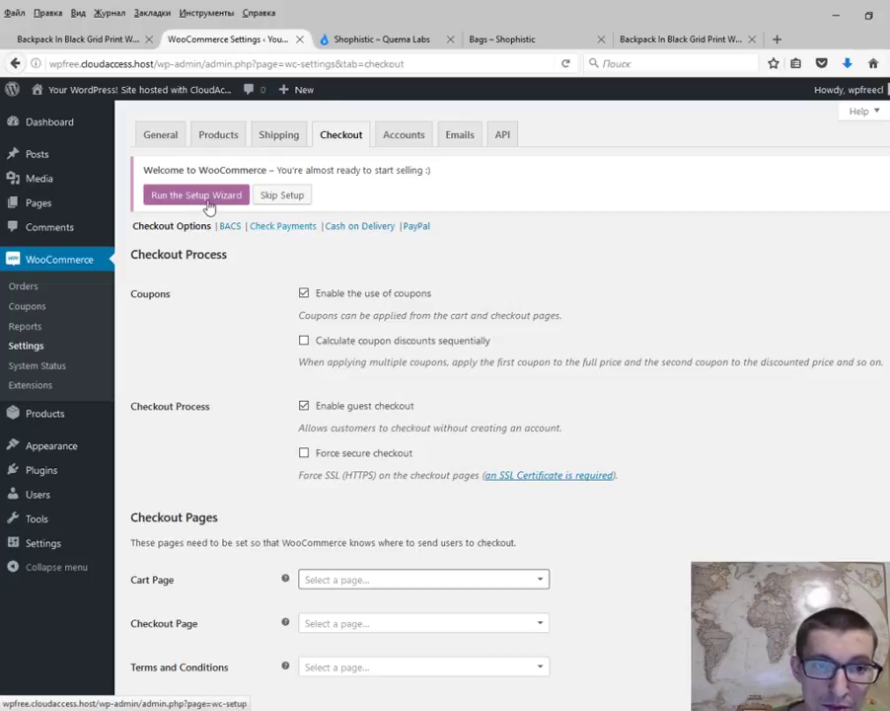
# Launch the WooCommerce setup wizard and accept creating the Shop, Cart and Checkout pages.
pyautogui.click(208, 201)
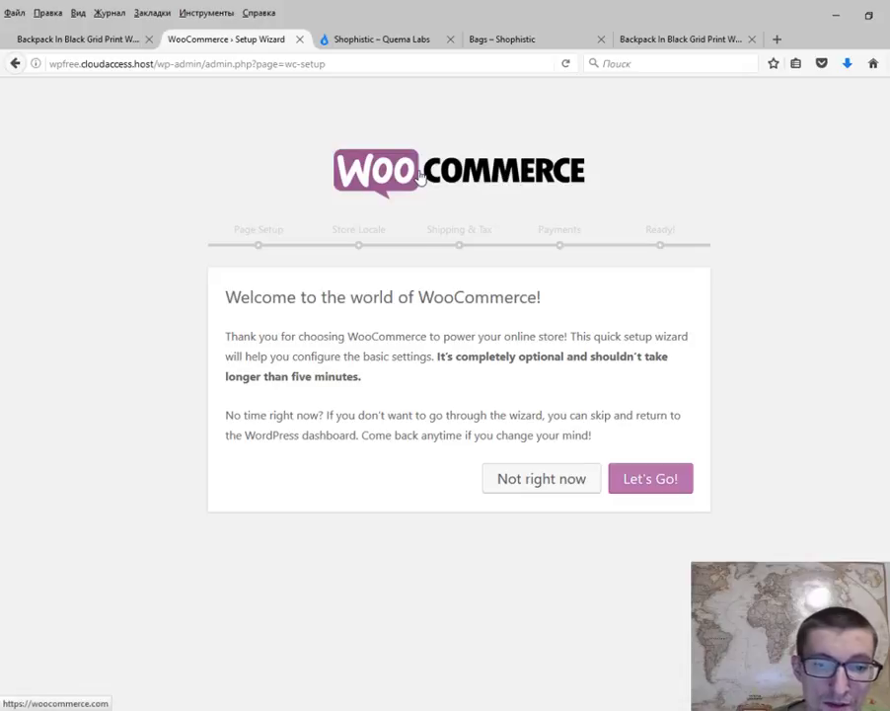
pyautogui.click(656, 479)
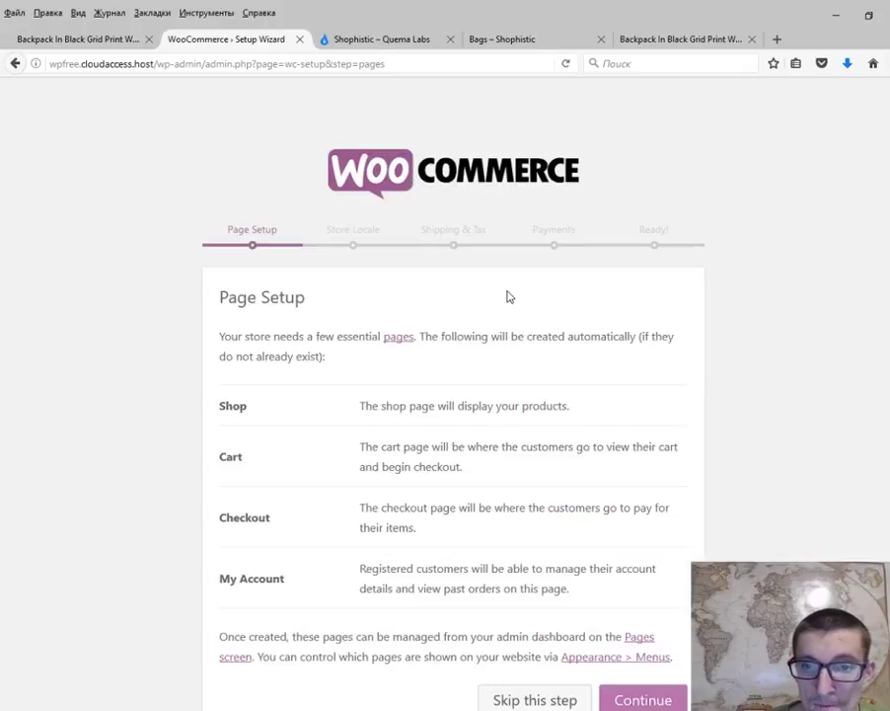
pyautogui.scroll(-1, 497, 369)
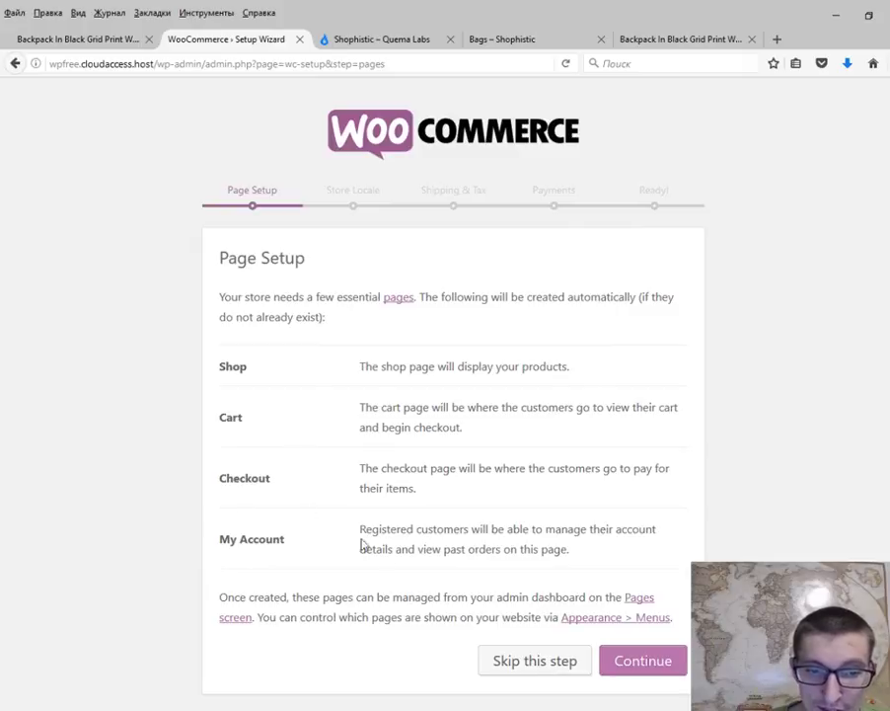
pyautogui.click(676, 670)
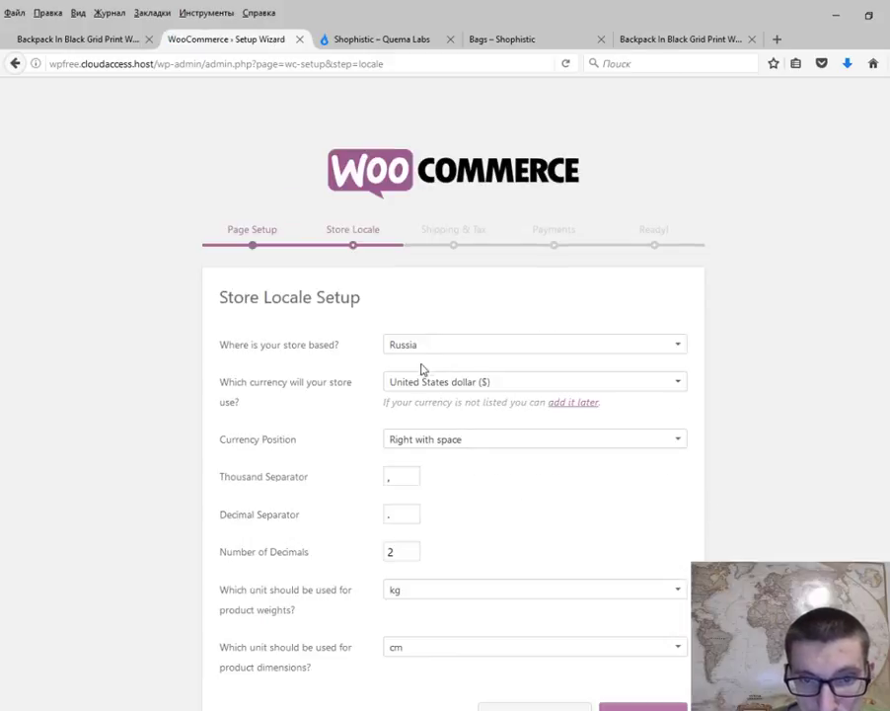
# Set the store location to Canada — Alberta with Canadian dollars and continue.
pyautogui.click(457, 348)
pyautogui.moveTo(680, 478)
pyautogui.mouseDown()
pyautogui.moveTo(691, 479)
pyautogui.moveTo(698, 365)
pyautogui.moveTo(677, 480)
pyautogui.moveTo(672, 399)
pyautogui.moveTo(675, 433)
pyautogui.moveTo(668, 421)
pyautogui.mouseUp()
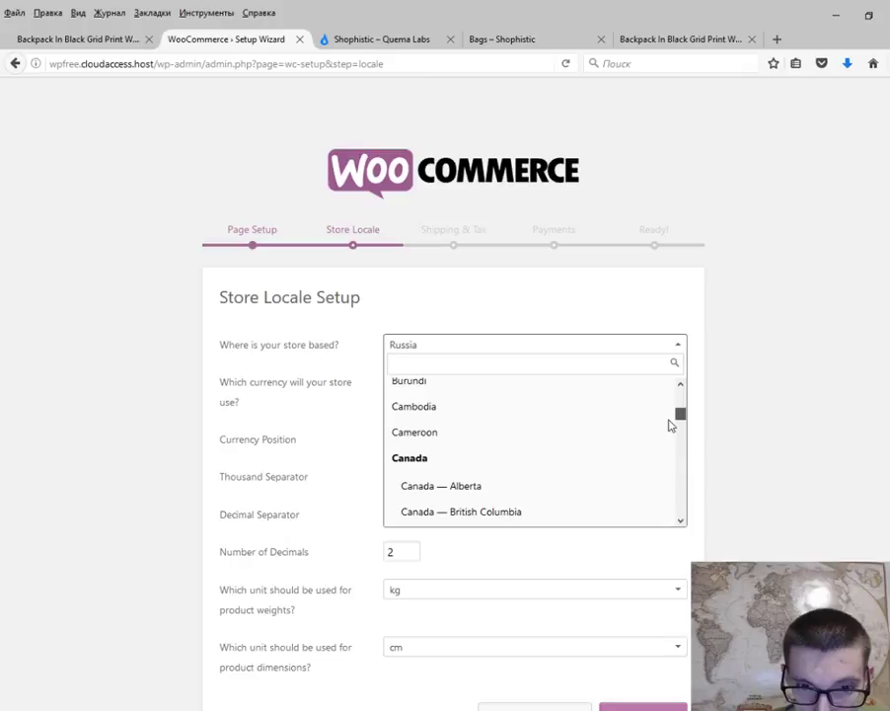
pyautogui.click(453, 488)
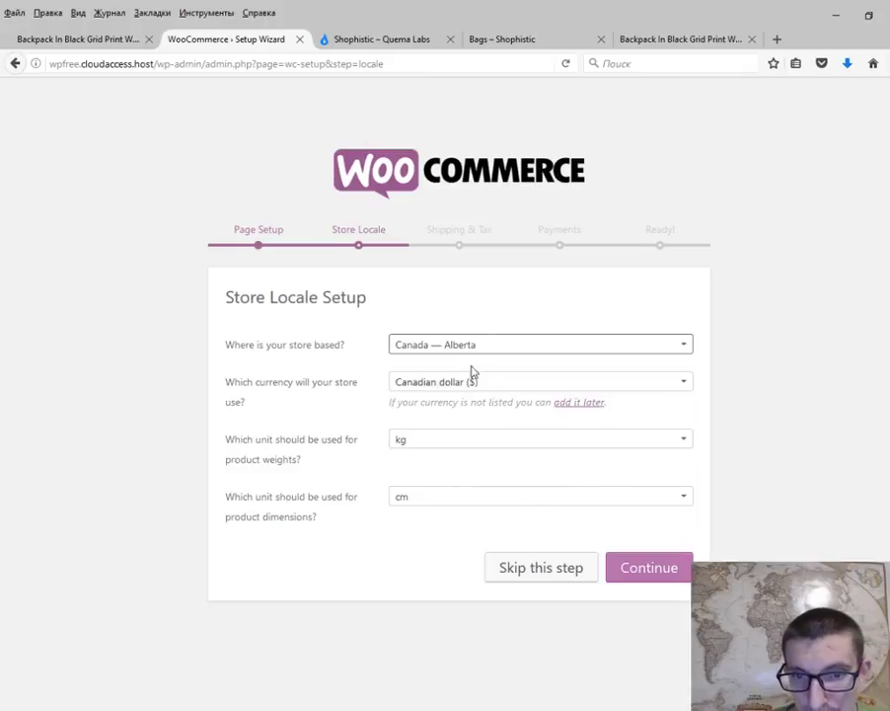
pyautogui.click(647, 562)
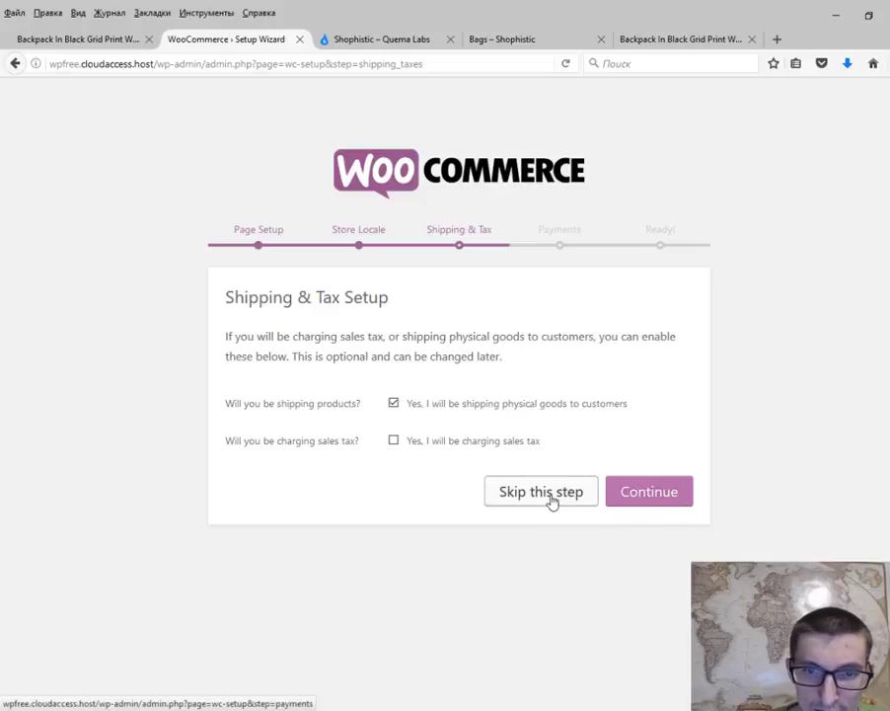
# Skip Shipping & Tax, select PayPal payments, and decline usage tracking on the Ready page.
pyautogui.click(644, 491)
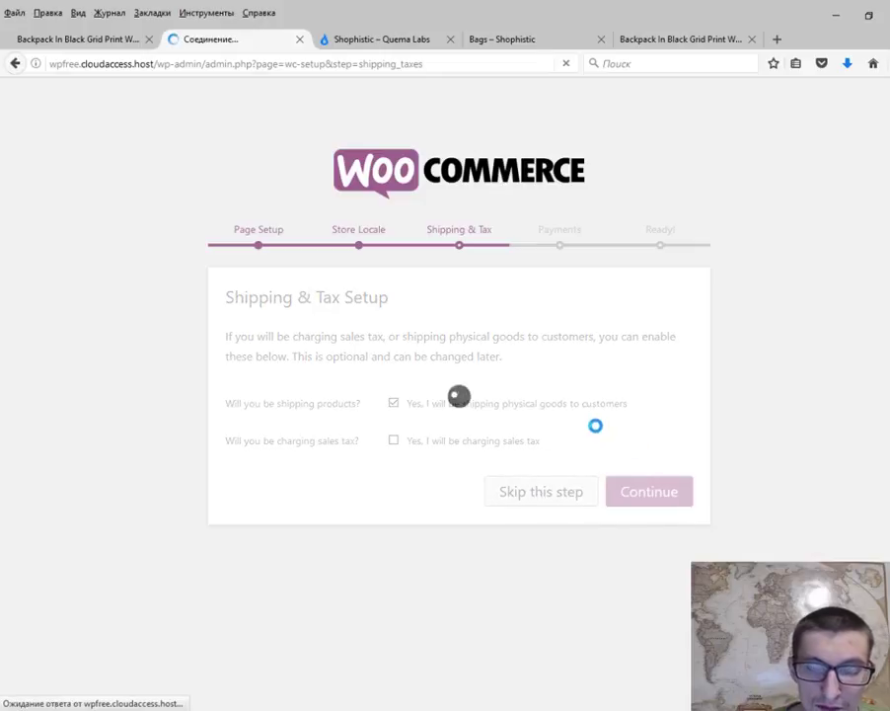
pyautogui.scroll(-3, 598, 433)
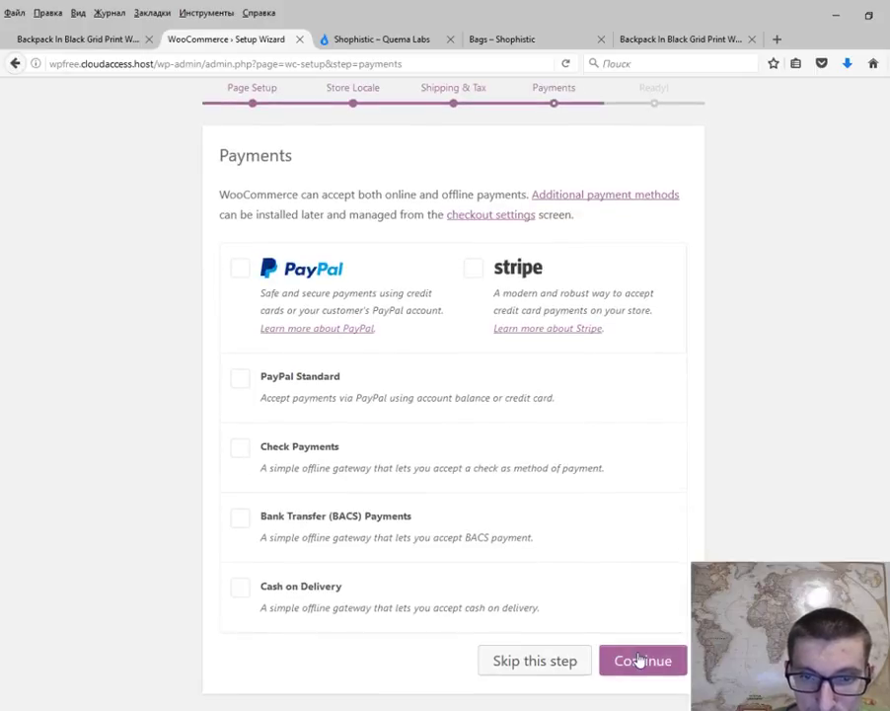
pyautogui.click(237, 271)
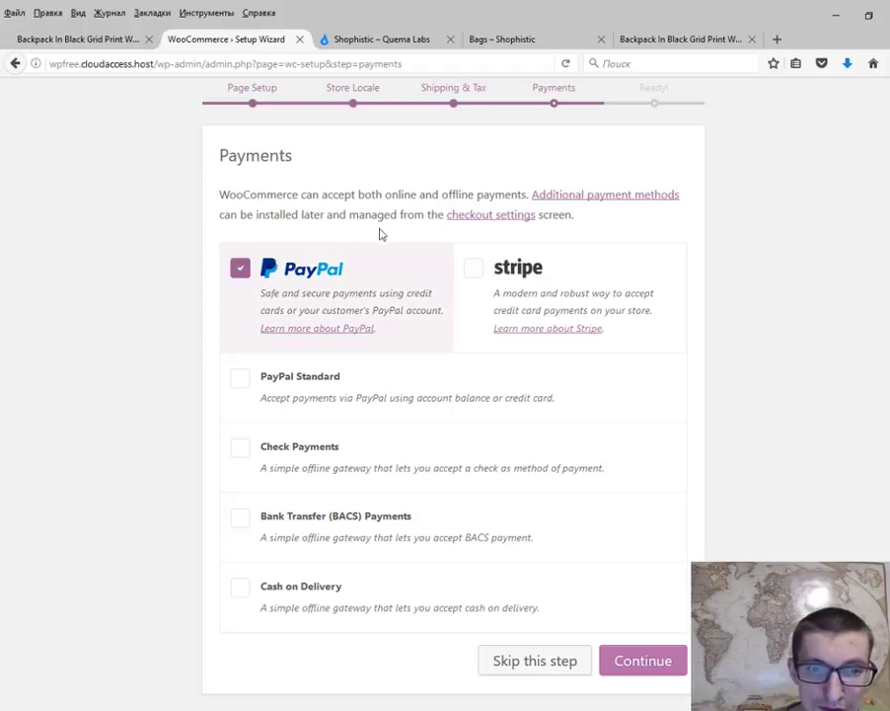
pyautogui.click(668, 664)
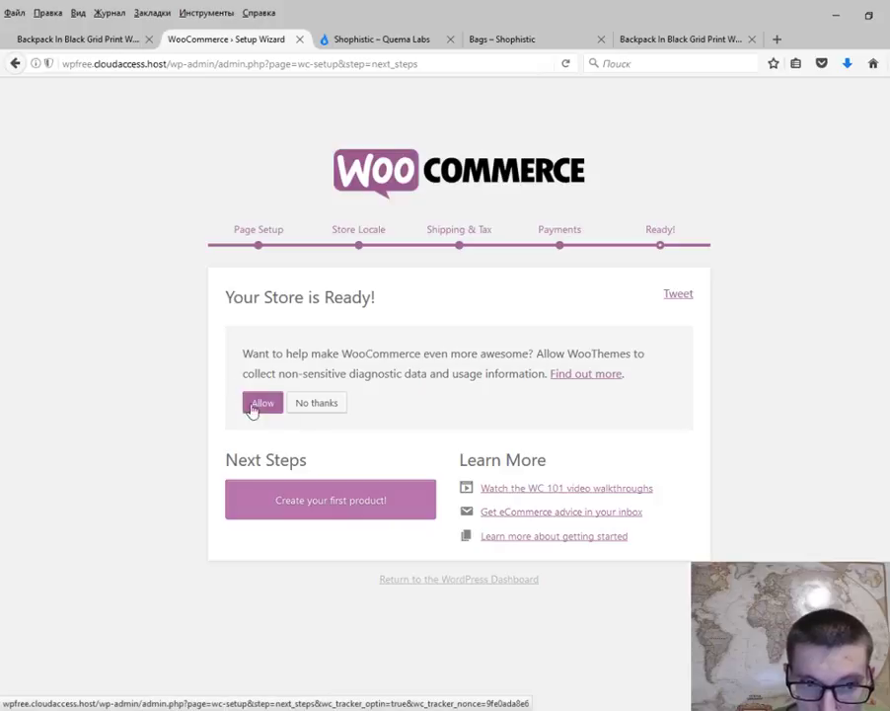
pyautogui.click(325, 404)
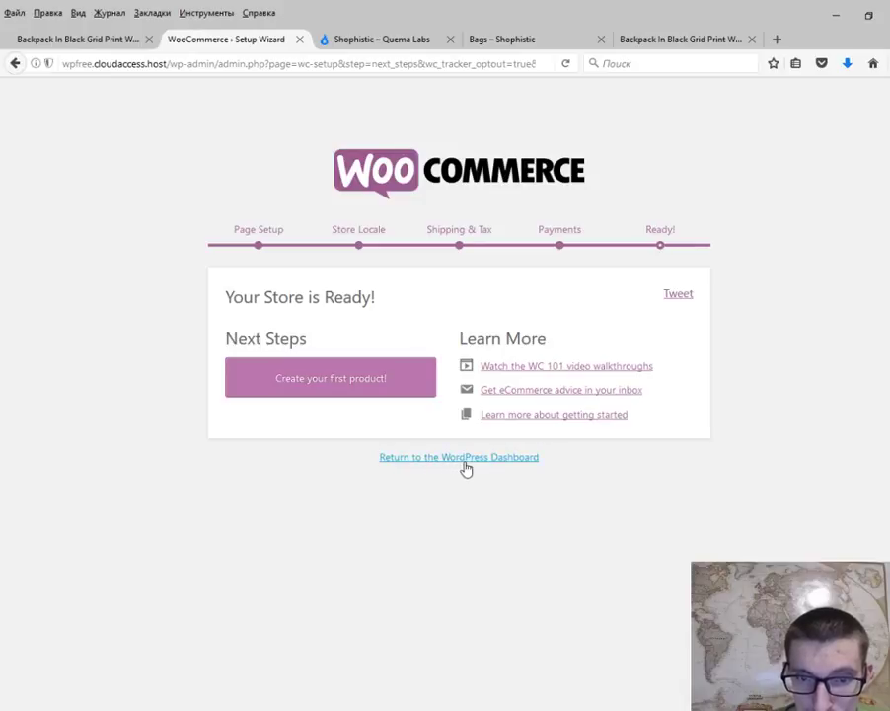
# Return to the WordPress Dashboard, reload the backpack product tab, and switch back to the Dashboard.
pyautogui.click(469, 466)
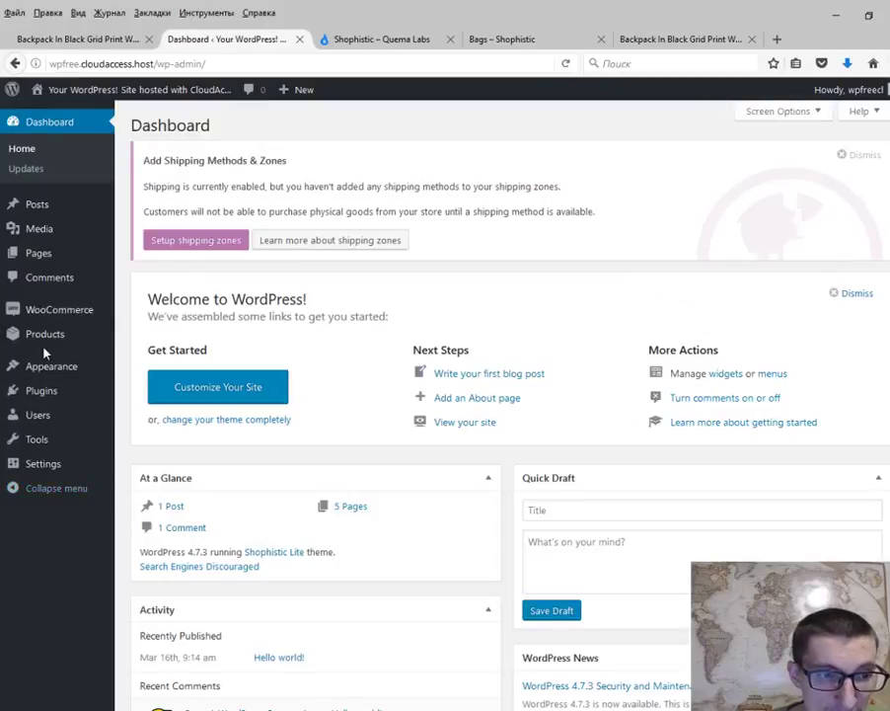
pyautogui.moveTo(57, 309)
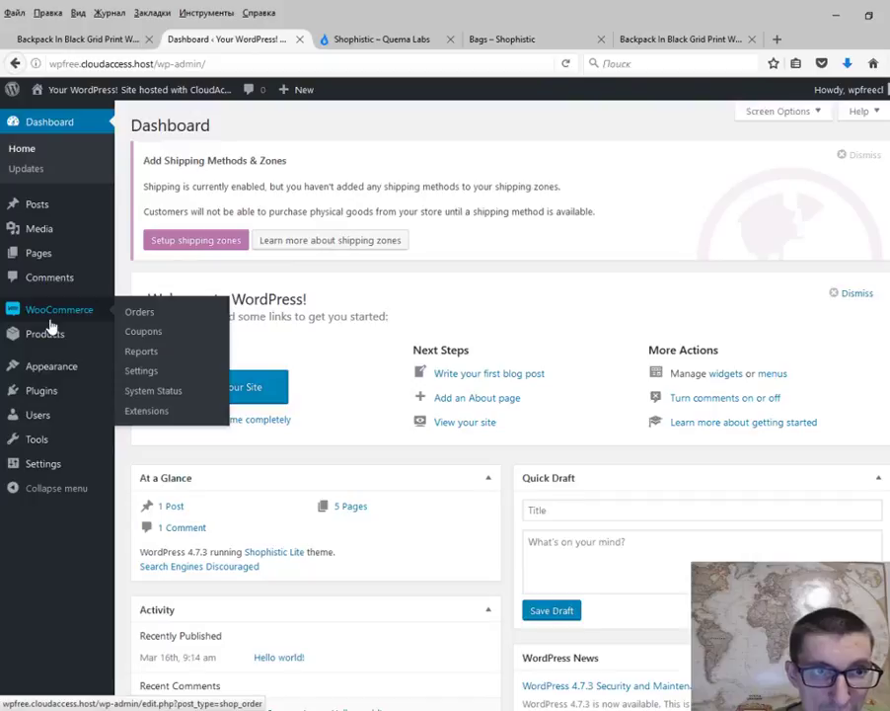
pyautogui.click(79, 38)
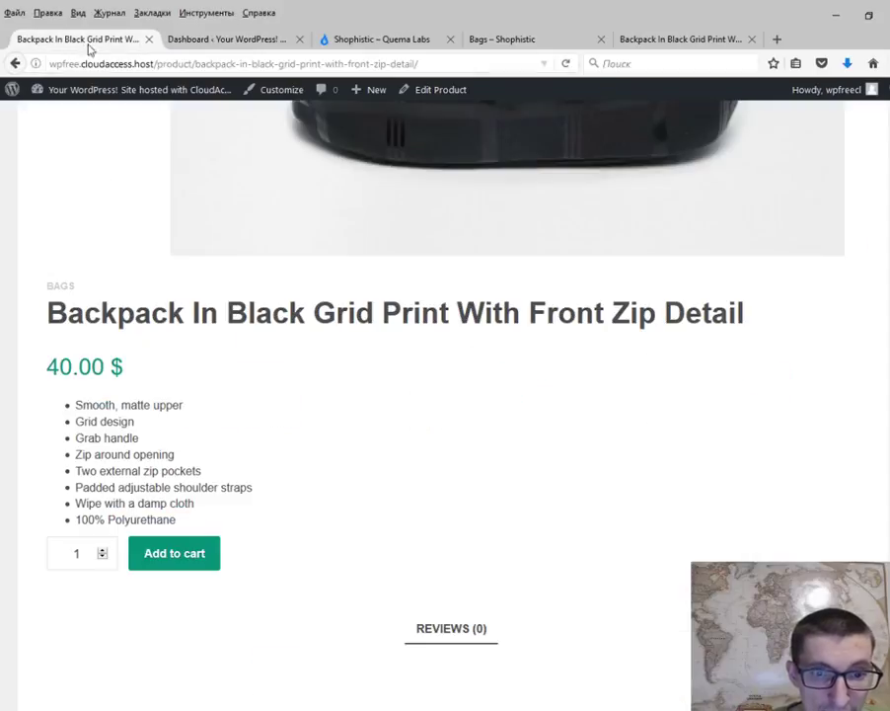
pyautogui.click(566, 63)
pyautogui.click(227, 41)
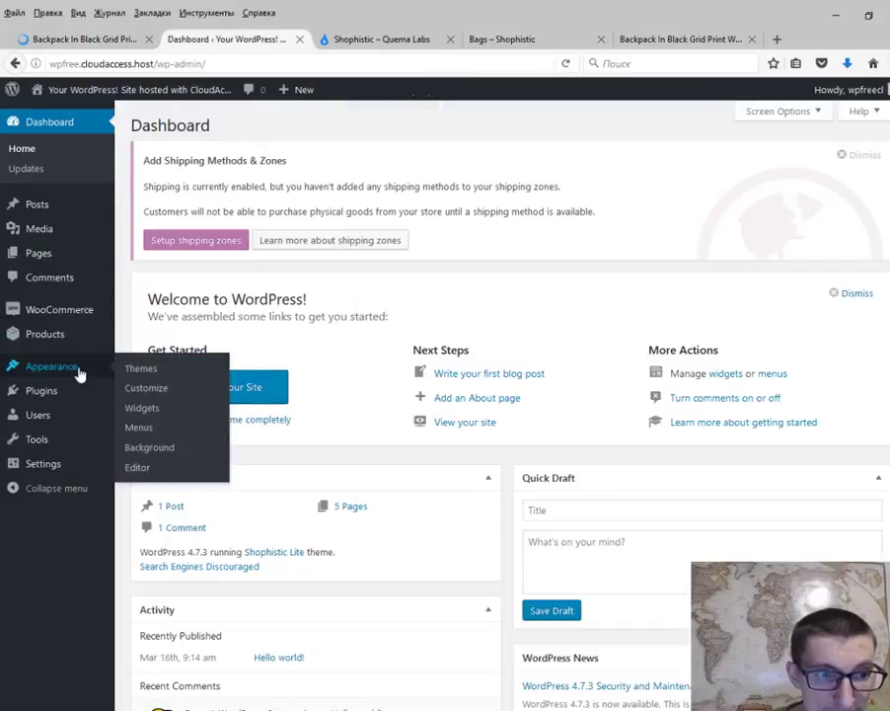
# Open WooCommerce Checkout settings and review the assigned Cart and Checkout pages and Payment Gateways.
pyautogui.click(116, 369)
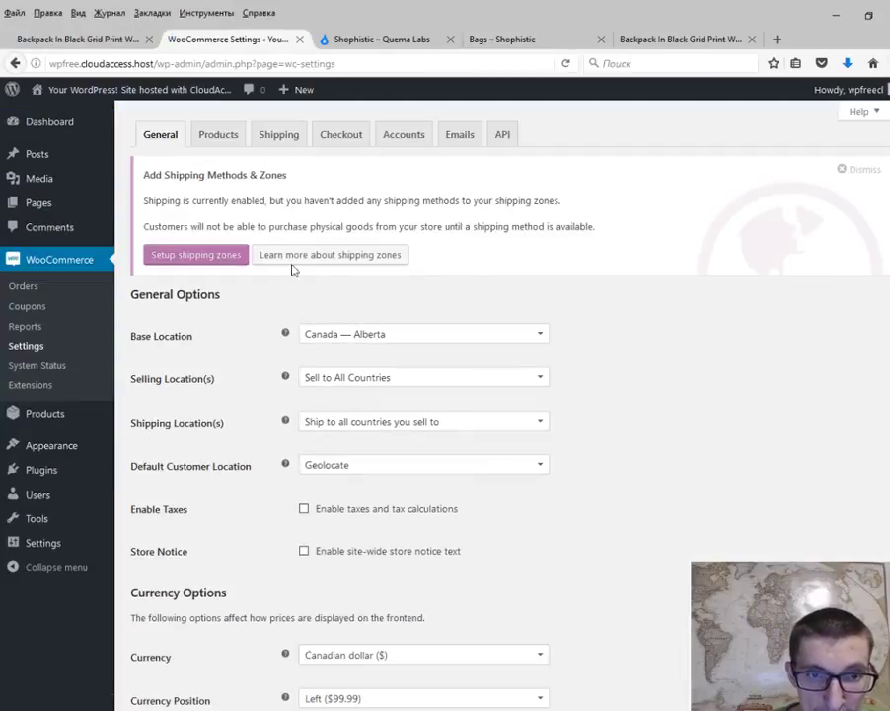
pyautogui.click(338, 134)
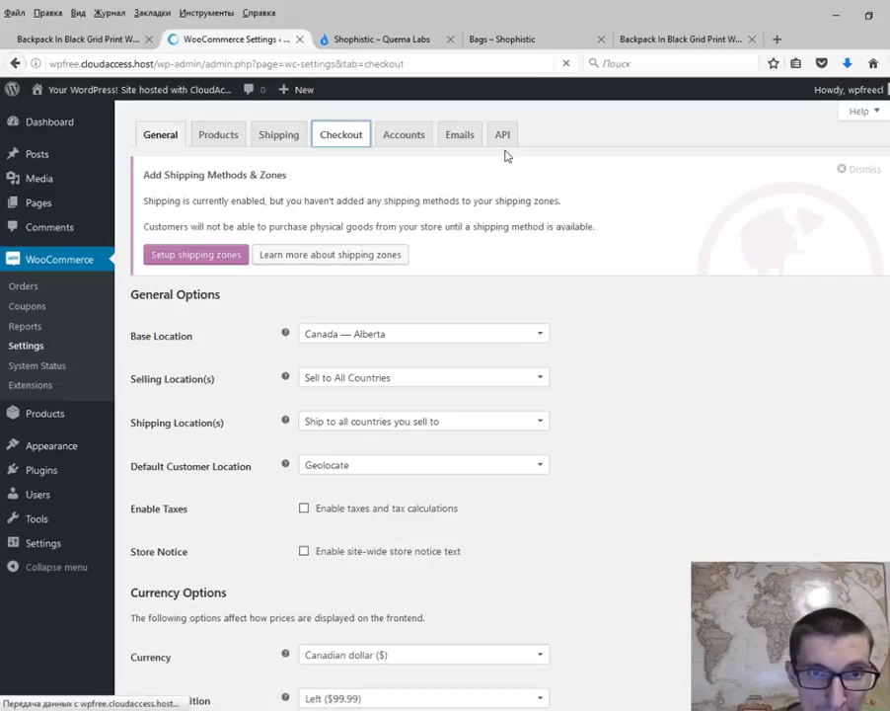
pyautogui.scroll(-7, 483, 302)
pyautogui.scroll(3, 452, 318)
pyautogui.scroll(1, 455, 324)
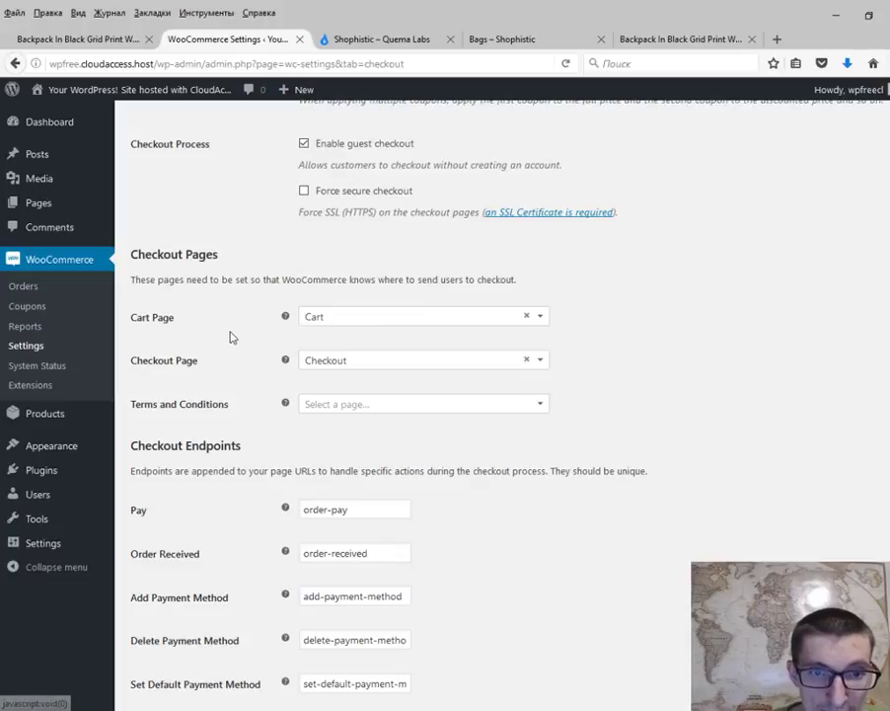
pyautogui.scroll(-4, 381, 378)
# Add the $40.00 backpack to the cart from its product page.
pyautogui.scroll(5, 350, 375)
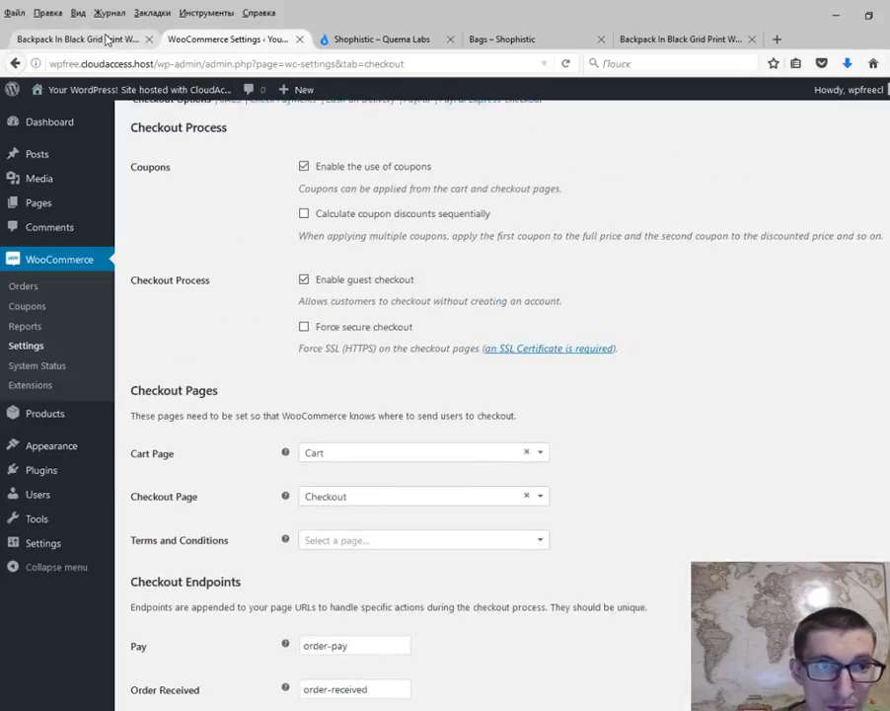
pyautogui.click(107, 39)
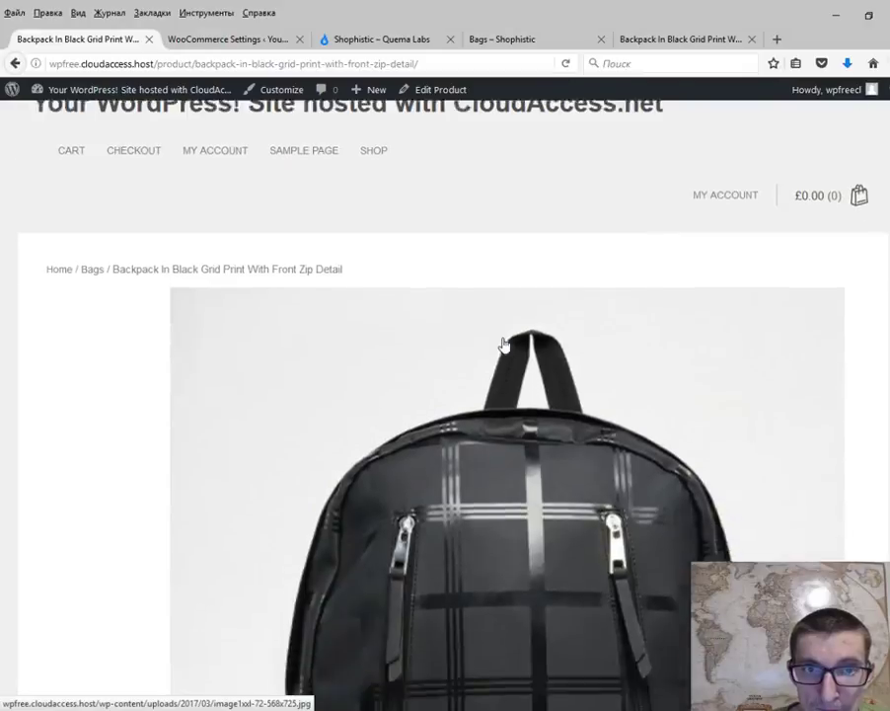
pyautogui.scroll(-15, 504, 345)
pyautogui.scroll(5, 241, 326)
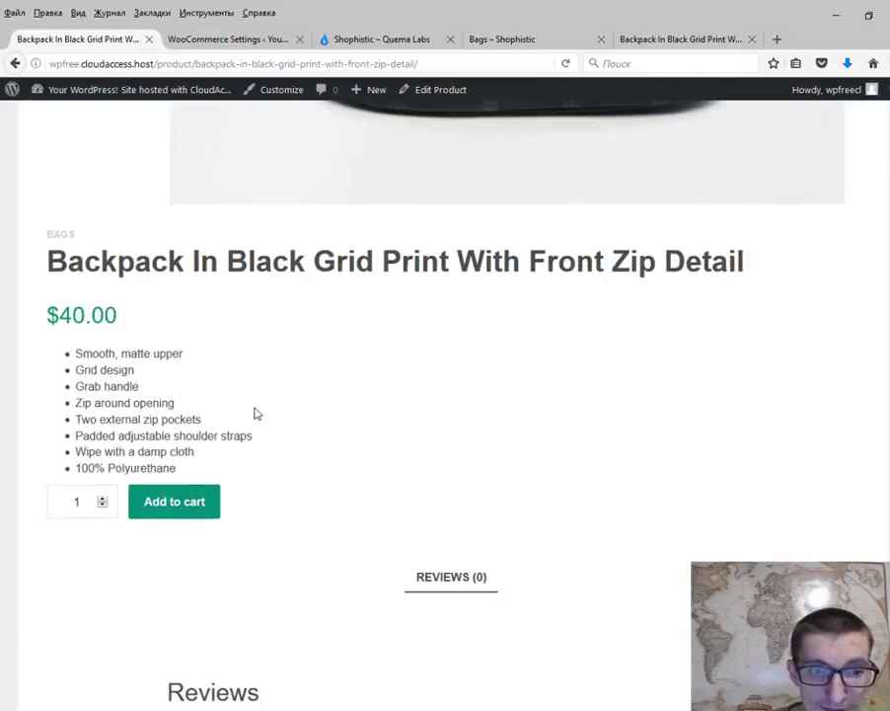
pyautogui.click(185, 518)
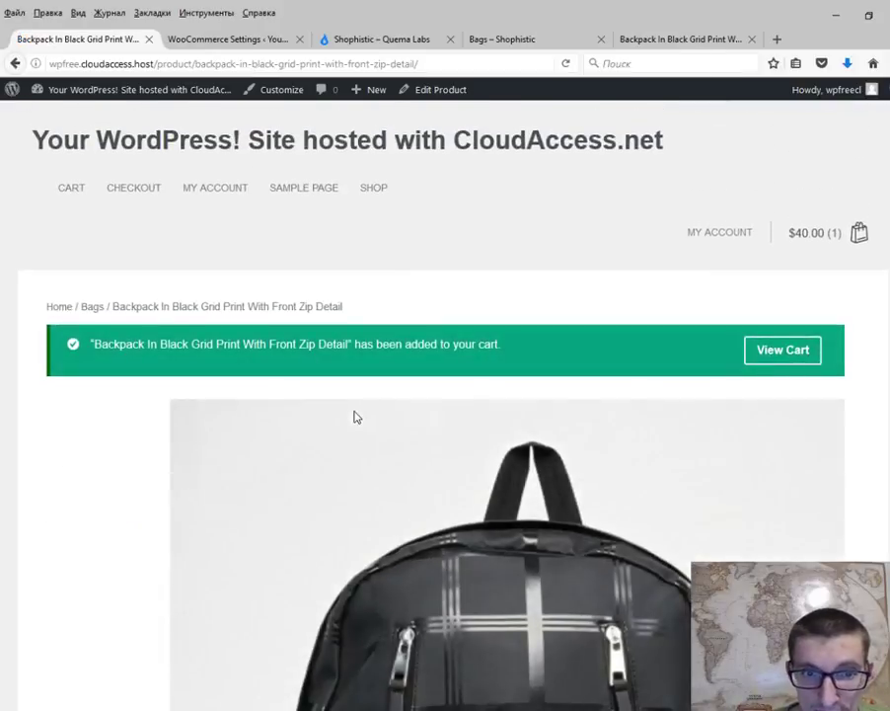
# Go from the cart to checkout, confirm PayPal Express Checkout is offered, and return to settings.
pyautogui.click(783, 357)
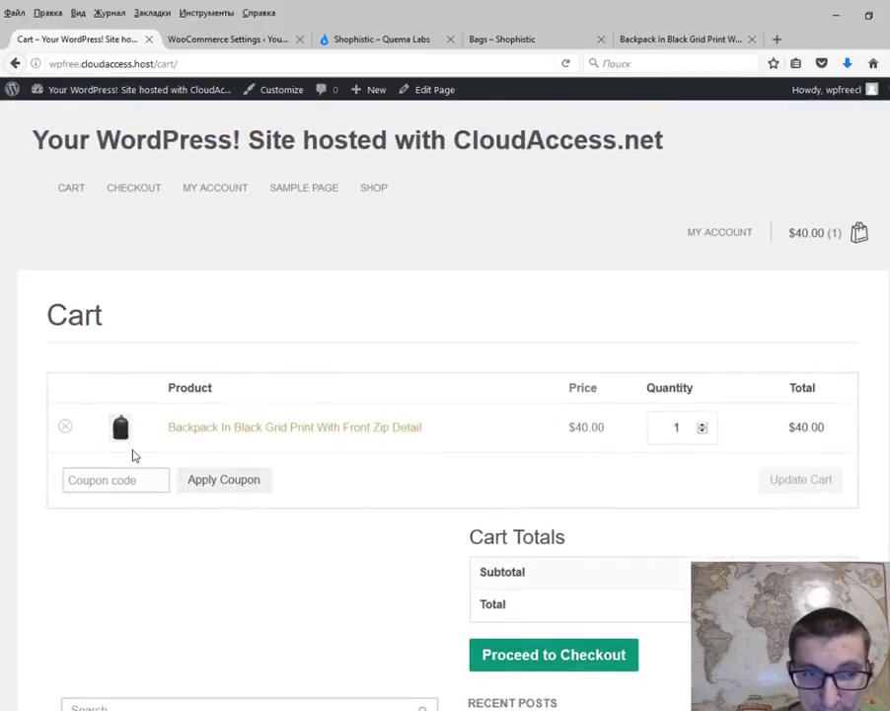
pyautogui.scroll(-4, 289, 498)
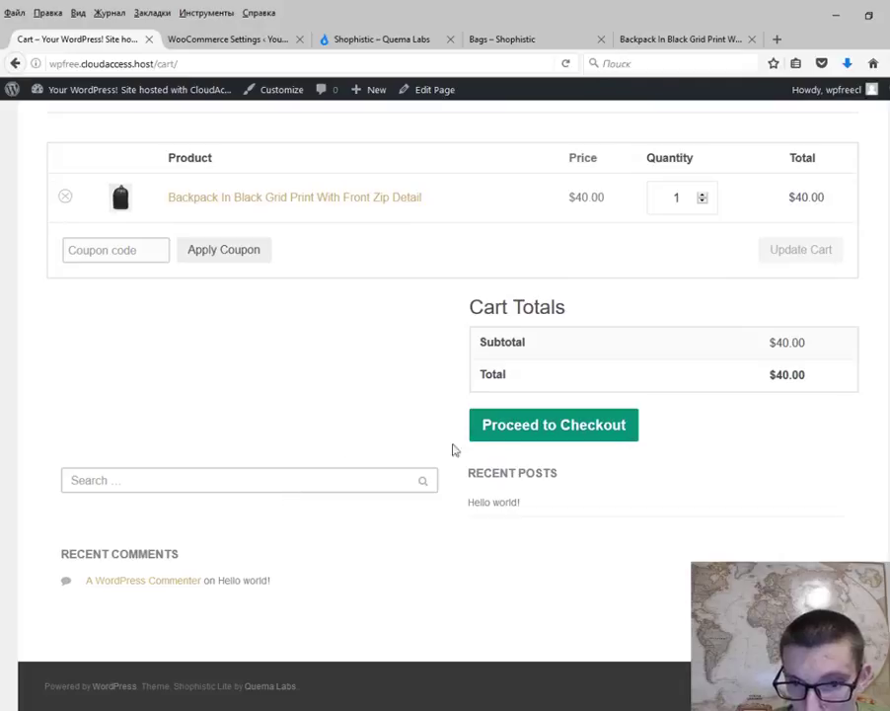
pyautogui.click(536, 432)
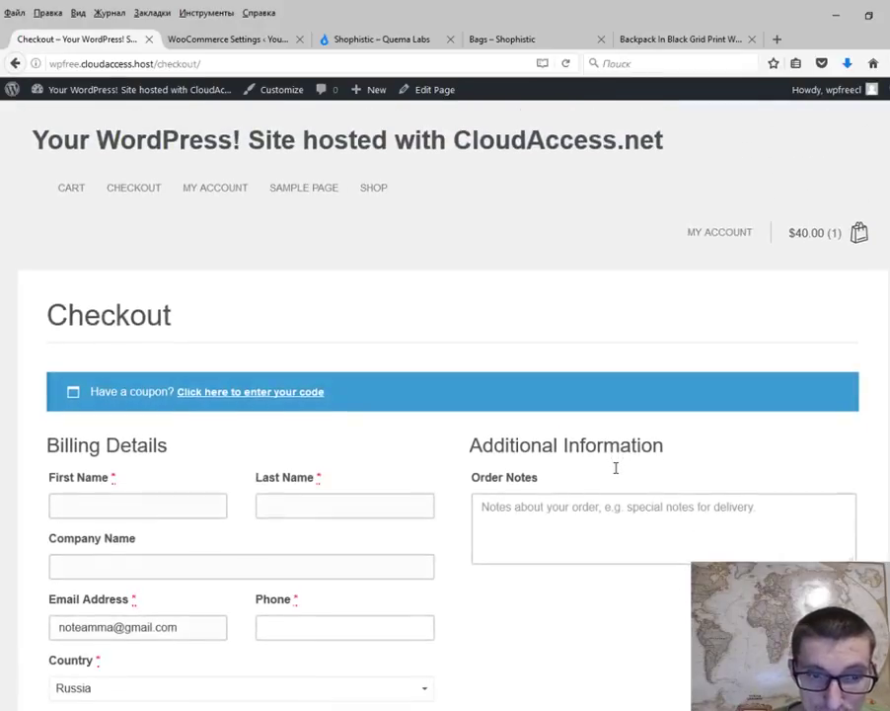
pyautogui.scroll(-8, 592, 474)
pyautogui.scroll(-6, 385, 433)
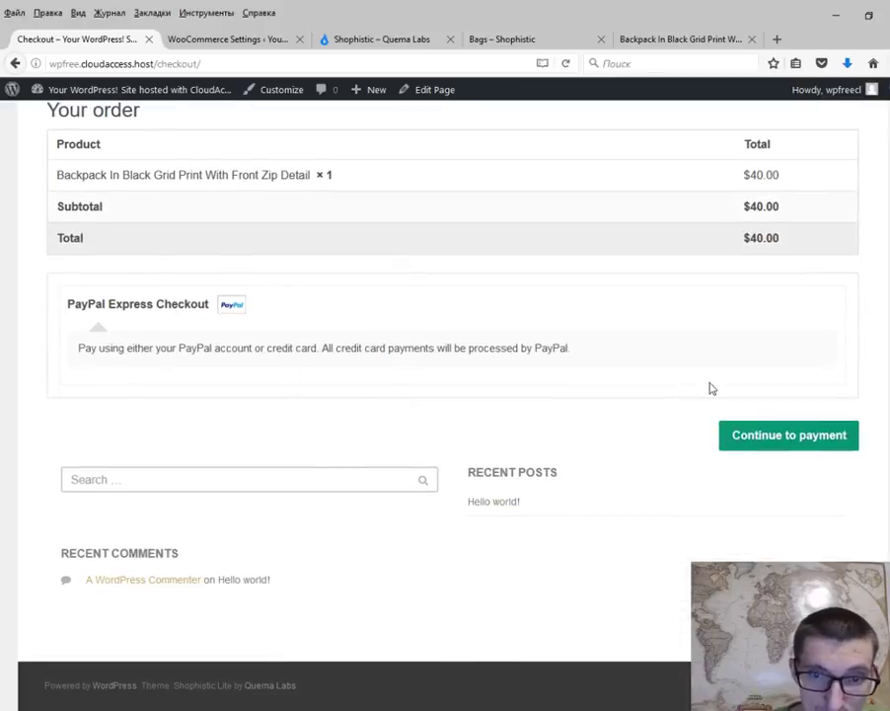
pyautogui.scroll(2, 411, 344)
pyautogui.scroll(12, 375, 330)
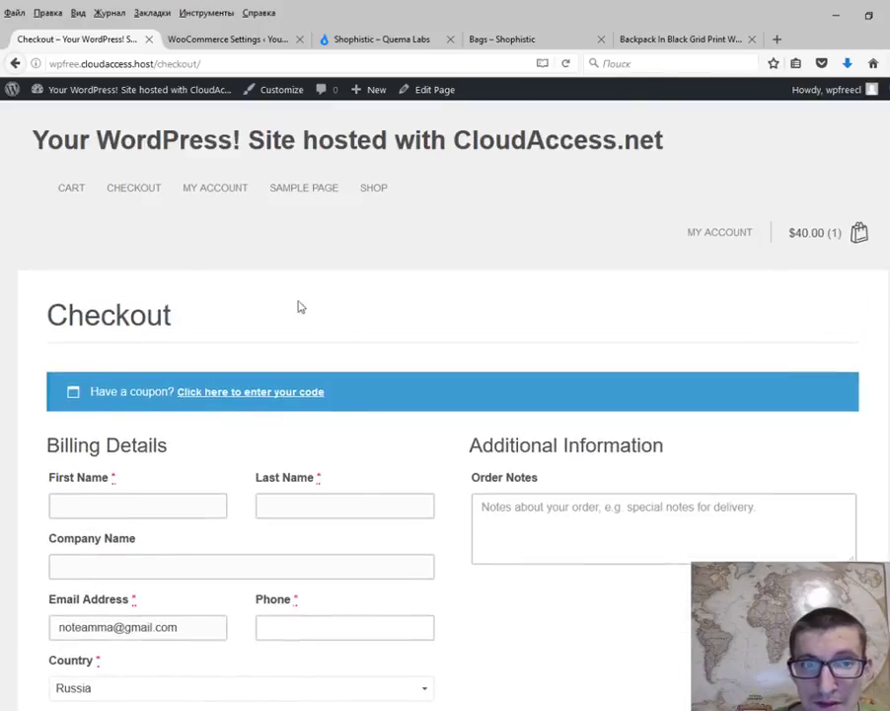
pyautogui.click(215, 38)
pyautogui.scroll(3, 348, 215)
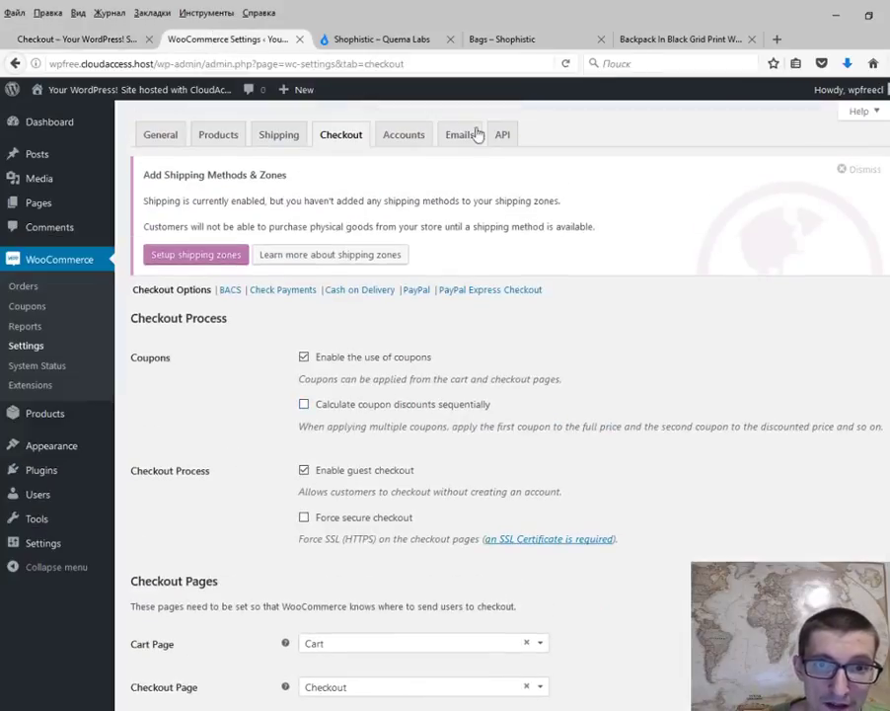
# Open the WooCommerce Checkout settings and the standard PayPal payment section.
pyautogui.click(413, 135)
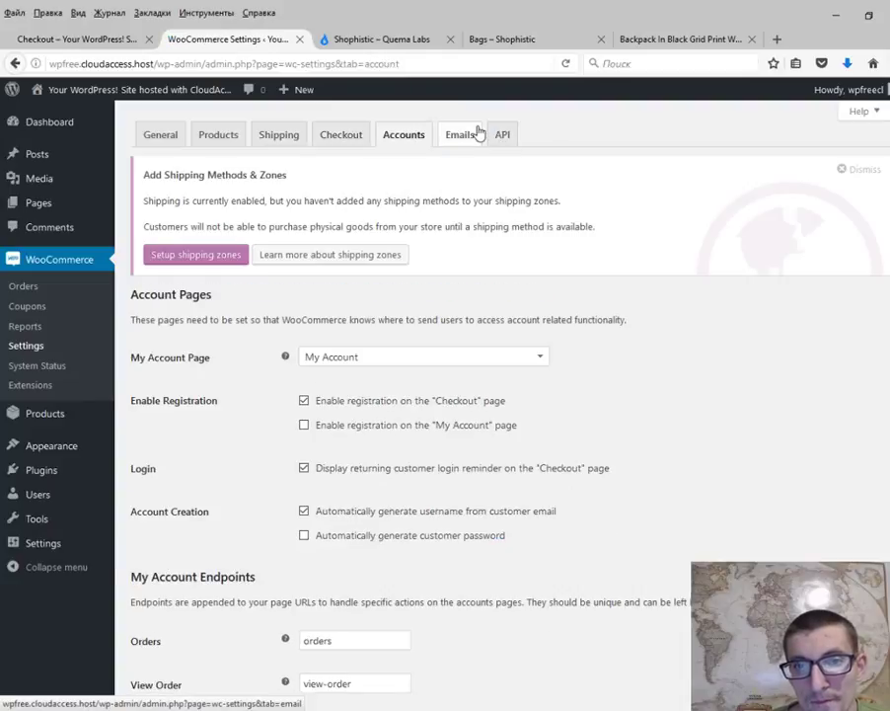
pyautogui.click(341, 136)
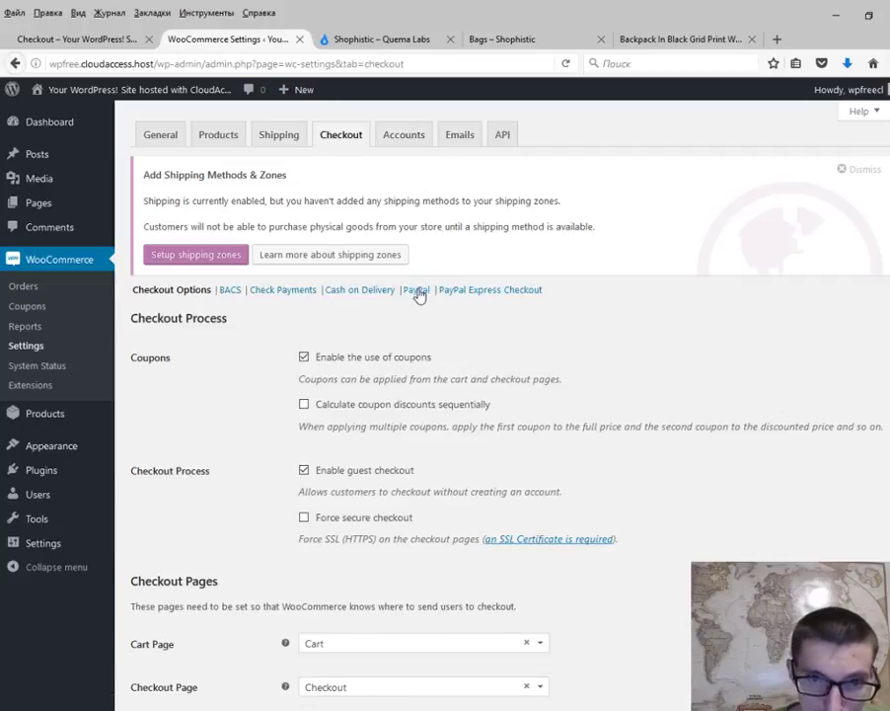
pyautogui.click(416, 290)
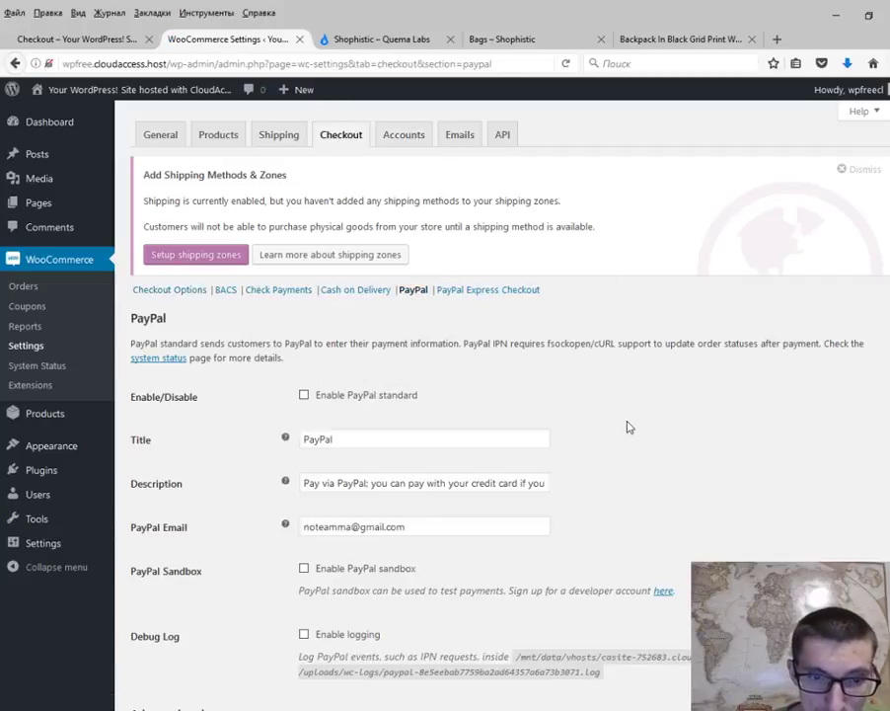
pyautogui.scroll(-2, 308, 408)
pyautogui.scroll(-3, 308, 408)
pyautogui.scroll(5, 308, 409)
# Review the PayPal Express Checkout settings, enabled in Live mode, then go to General settings.
pyautogui.click(471, 291)
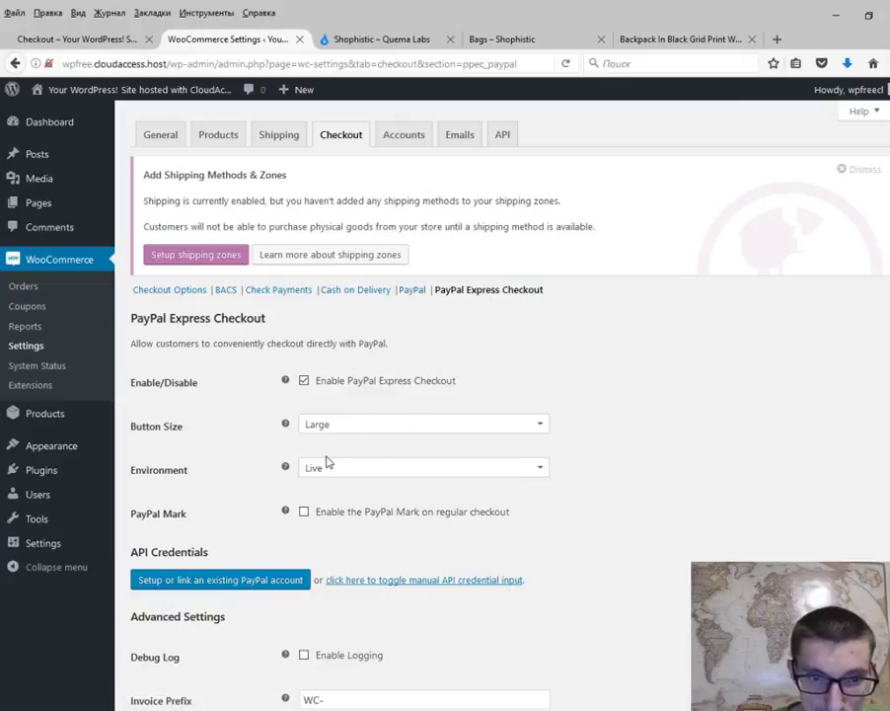
pyautogui.scroll(-3, 388, 398)
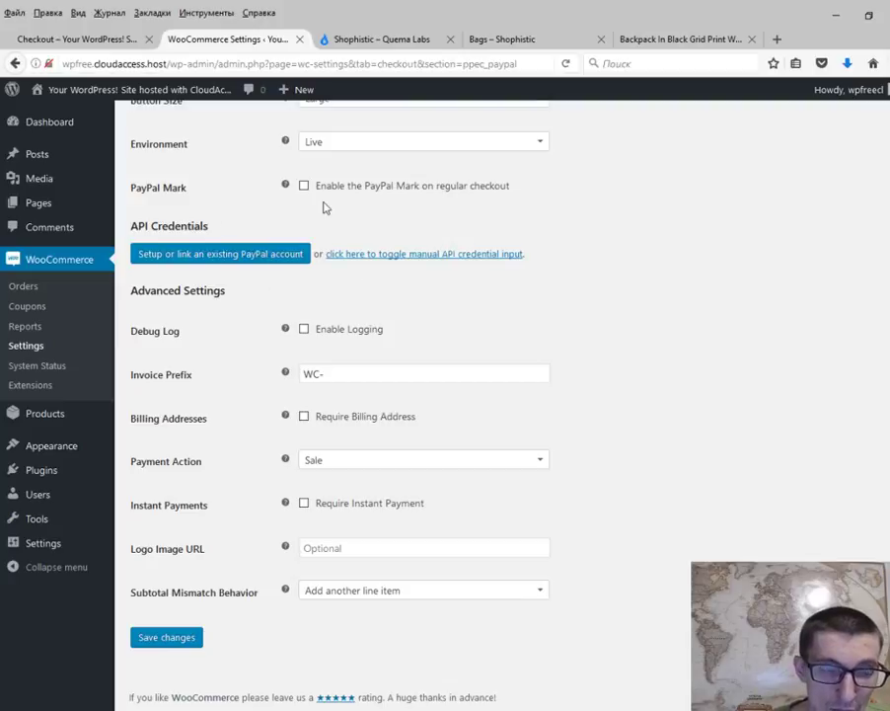
pyautogui.scroll(3, 424, 349)
pyautogui.scroll(-2, 329, 418)
pyautogui.scroll(-2, 666, 440)
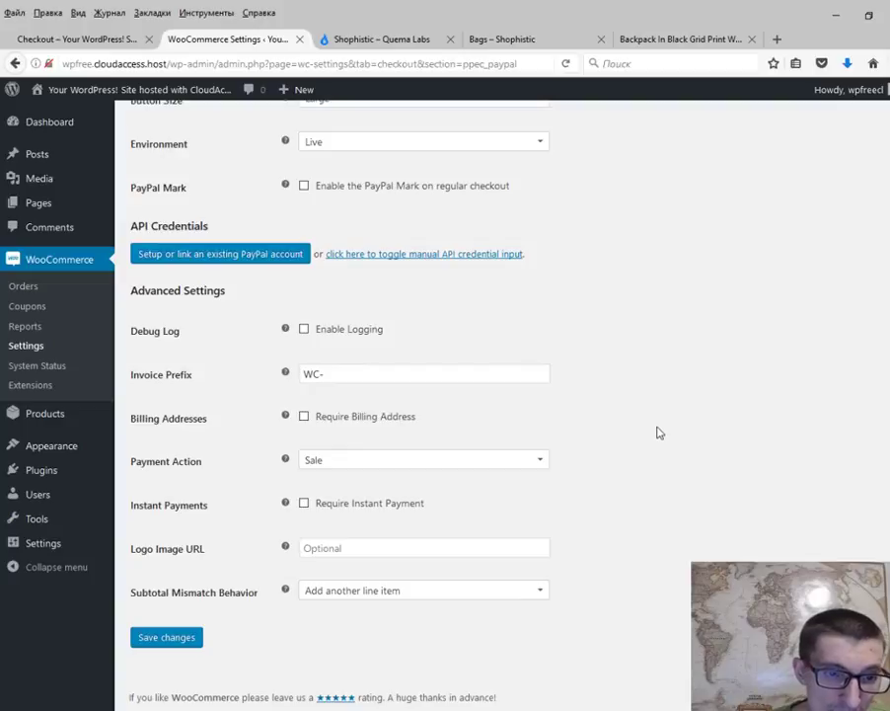
pyautogui.scroll(3, 659, 432)
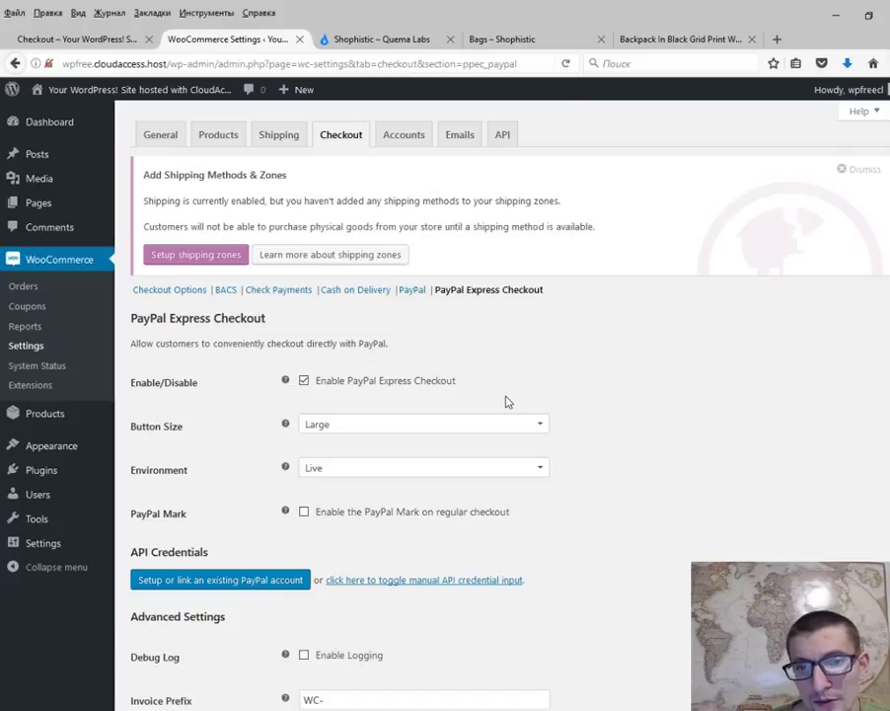
pyautogui.click(161, 137)
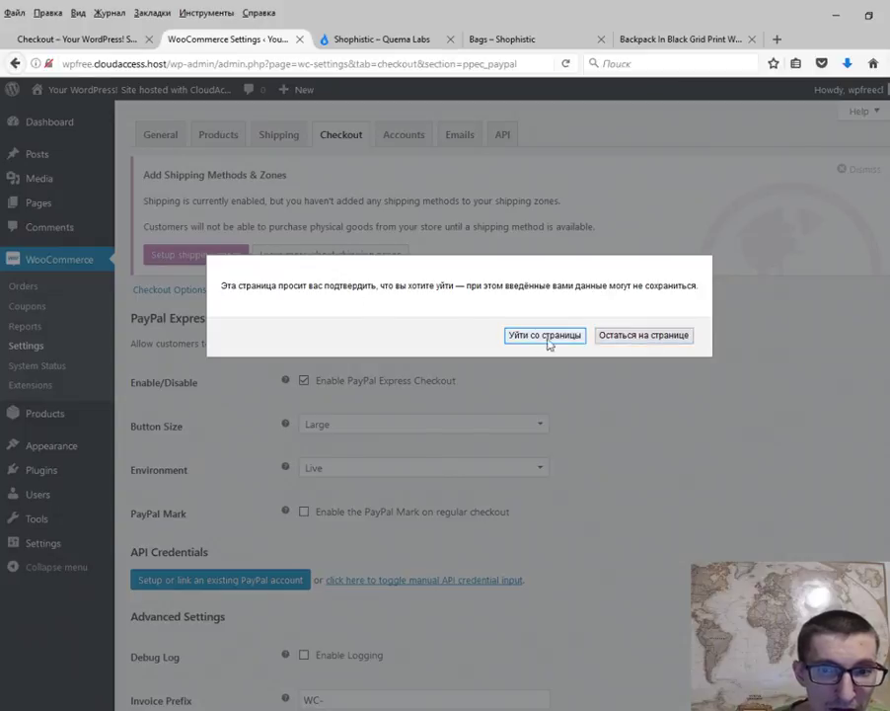
# From the storefront checkout, go to SHOP and browse its three listed products.
pyautogui.click(108, 41)
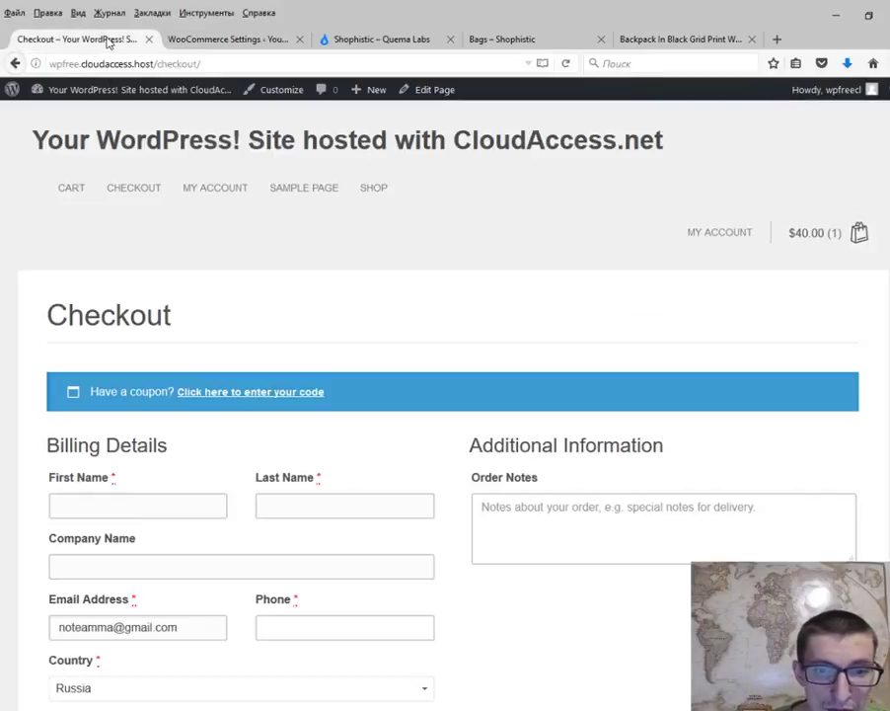
pyautogui.click(373, 189)
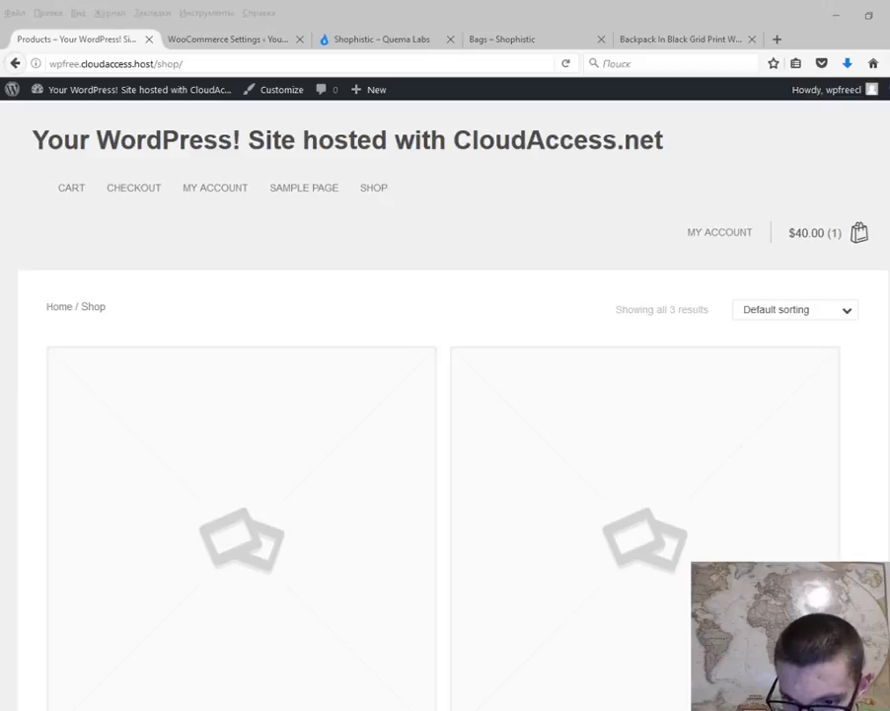
pyautogui.scroll(-5, 342, 495)
pyautogui.scroll(-5, 380, 490)
pyautogui.scroll(-5, 395, 487)
pyautogui.scroll(1, 501, 462)
pyautogui.scroll(10, 501, 464)
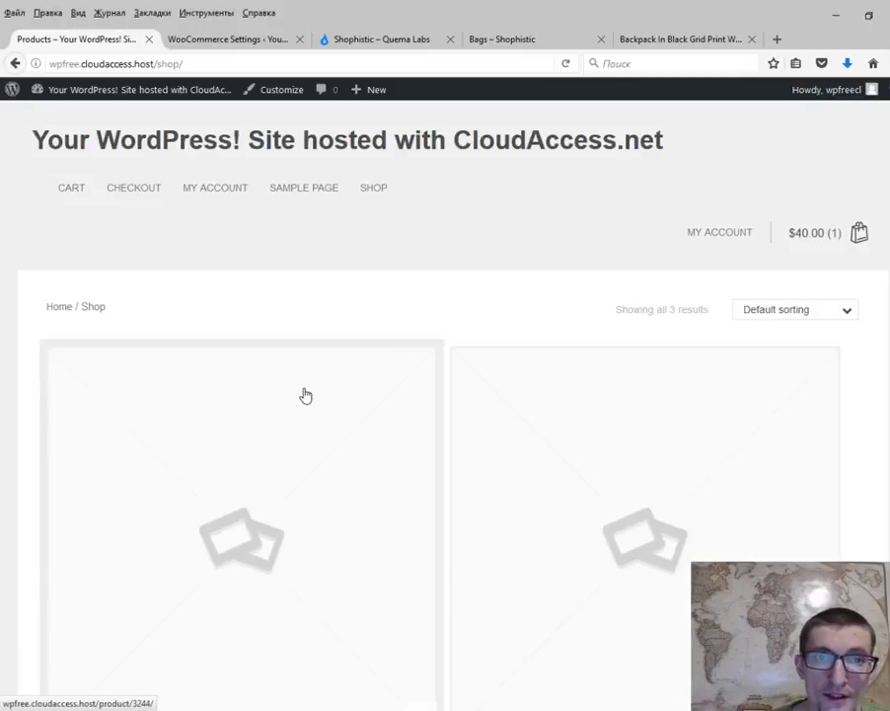
pyautogui.scroll(-1, 598, 456)
pyautogui.scroll(-5, 598, 456)
pyautogui.scroll(-4, 598, 456)
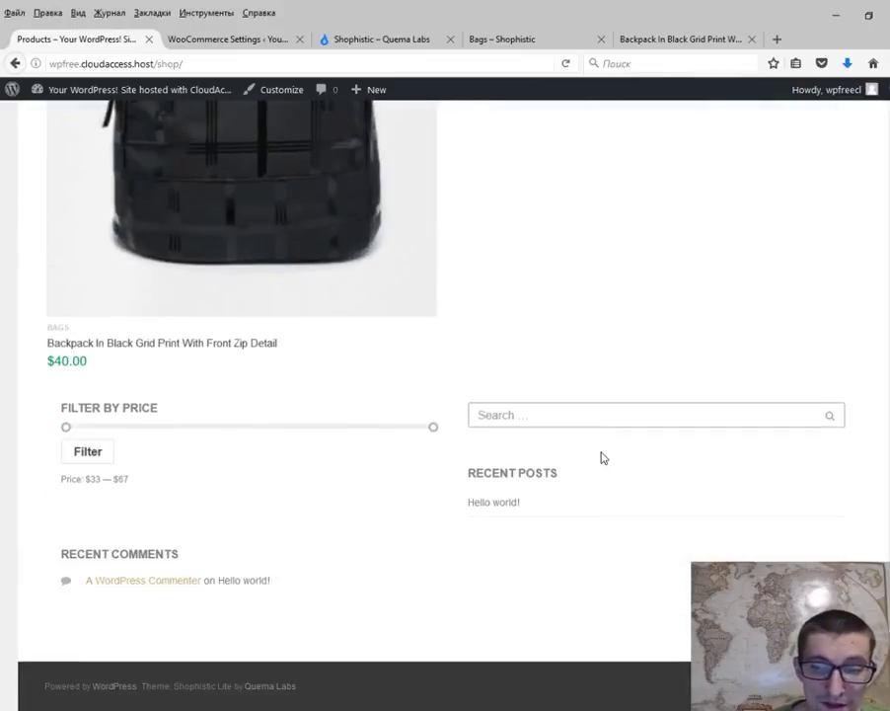
pyautogui.scroll(4, 440, 317)
pyautogui.scroll(6, 345, 297)
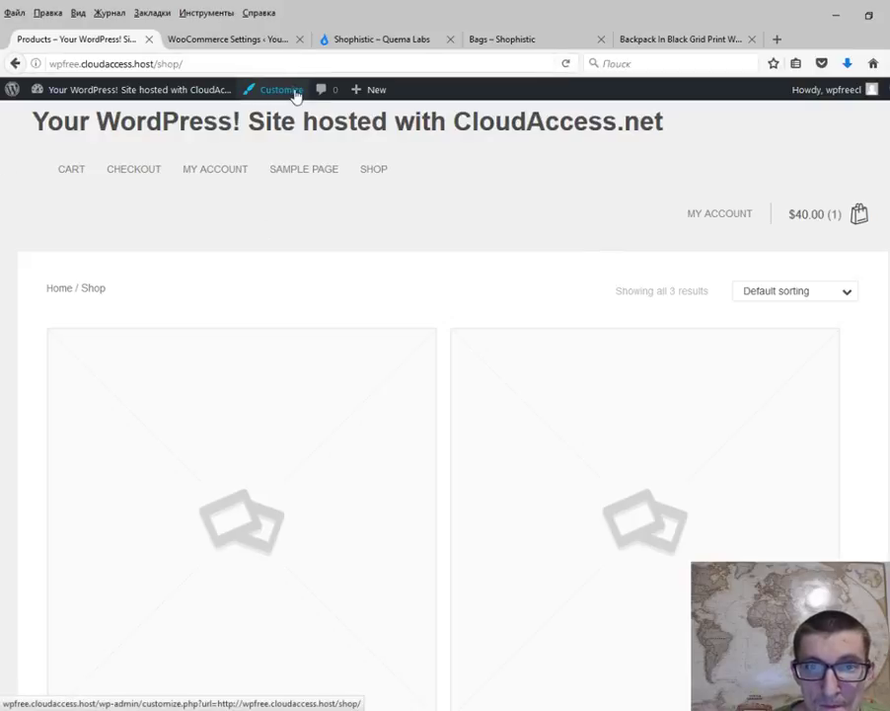
# Look over the shop and Shophistic theme pages, then return to the WooCommerce settings page.
pyautogui.click(245, 44)
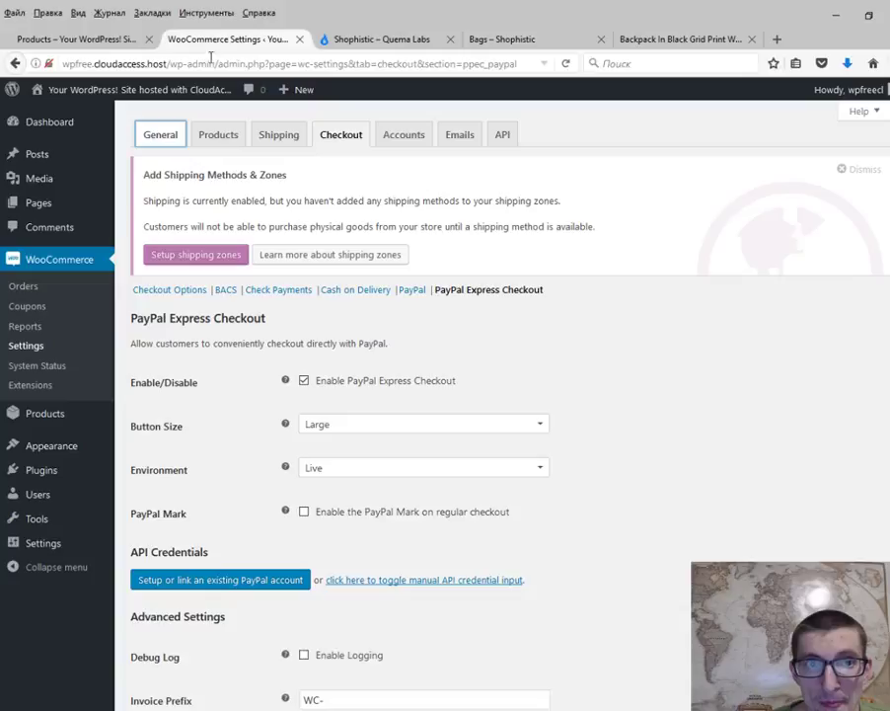
pyautogui.click(71, 41)
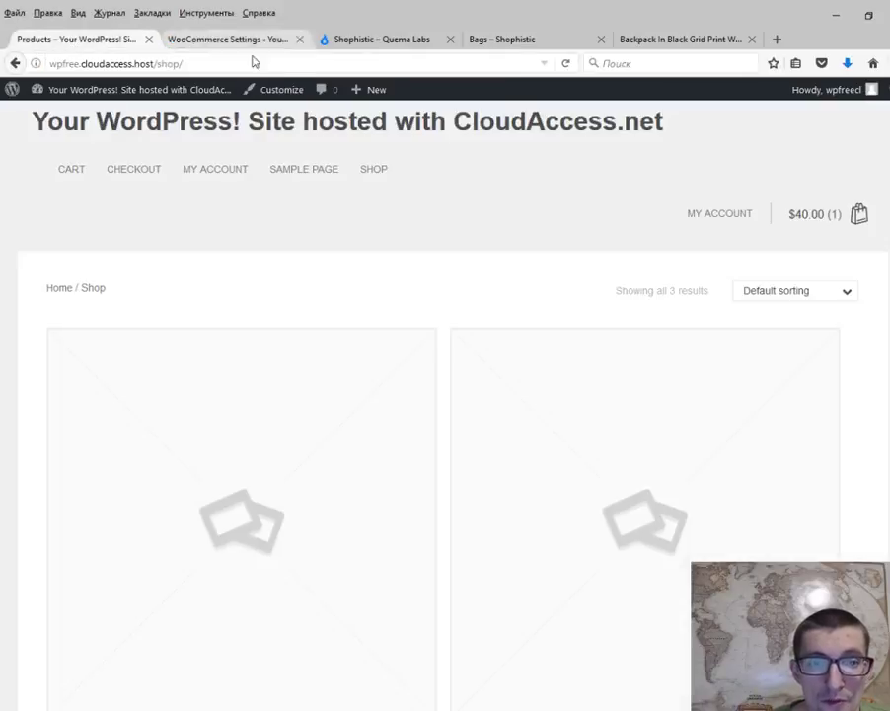
pyautogui.click(353, 47)
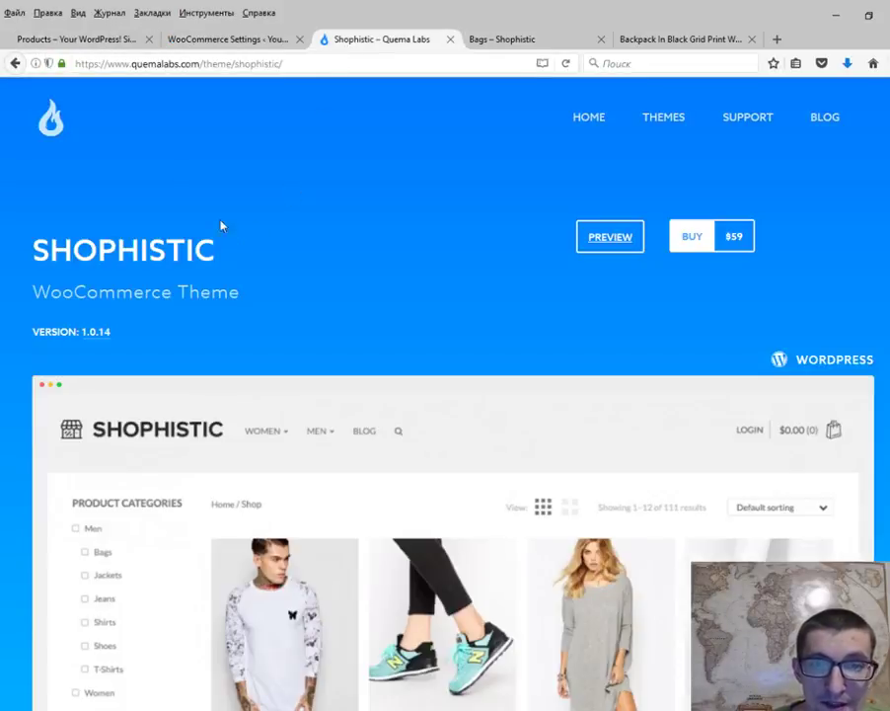
pyautogui.click(81, 41)
pyautogui.click(207, 37)
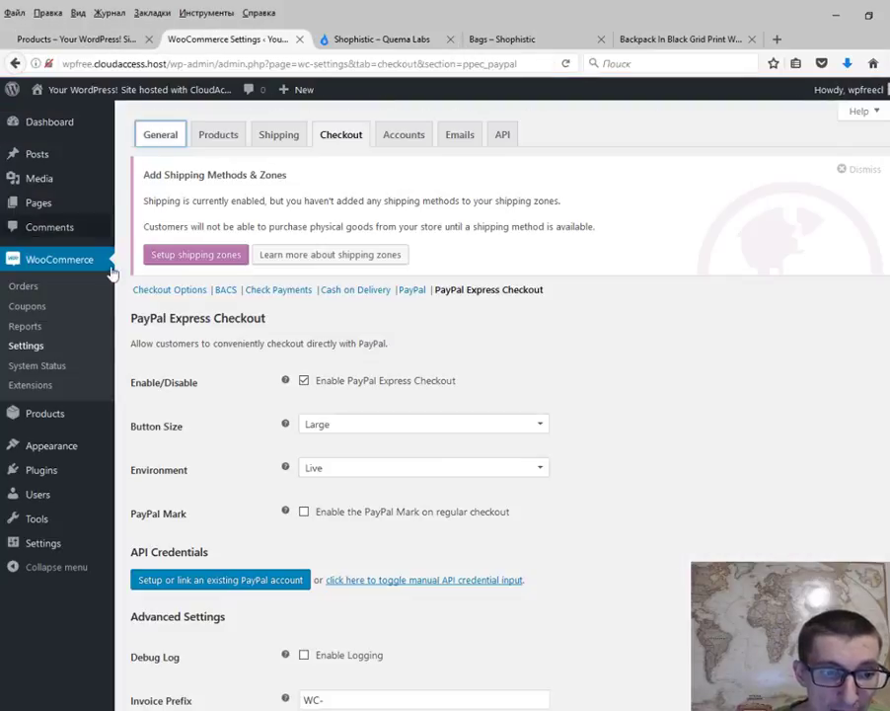
# Open Appearance > Customize, leave the settings page, and inspect the Logo and Sidebar Side panels.
pyautogui.moveTo(51, 445)
pyautogui.click(153, 478)
pyautogui.click(535, 333)
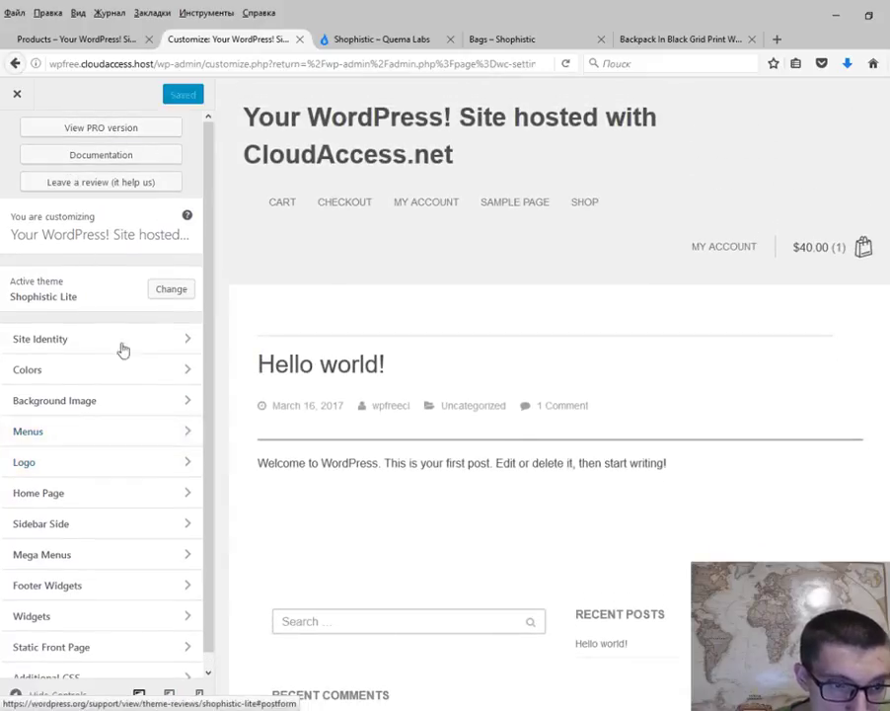
pyautogui.scroll(-1, 123, 395)
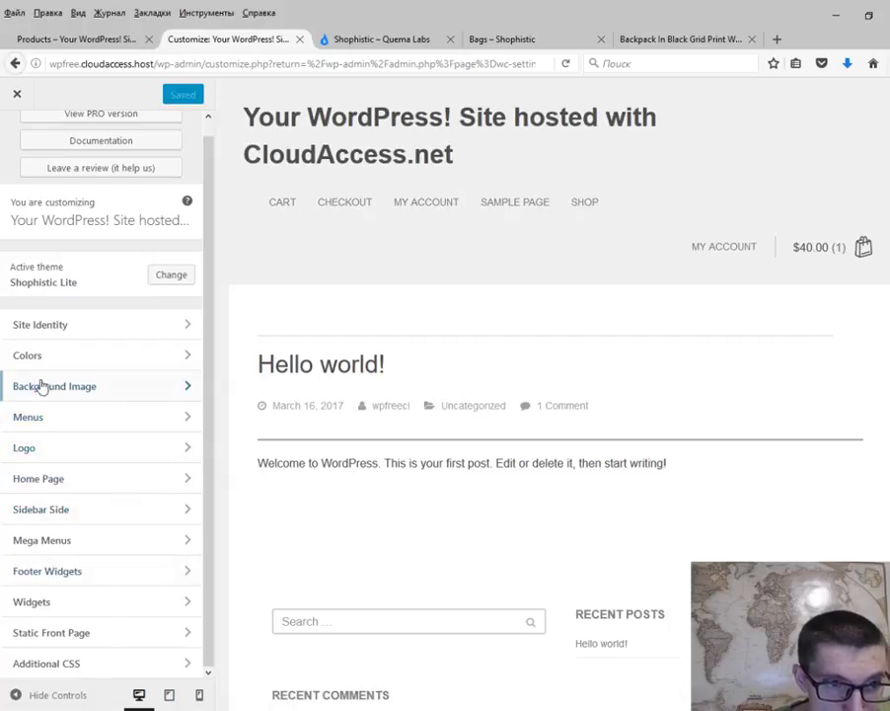
pyautogui.click(105, 465)
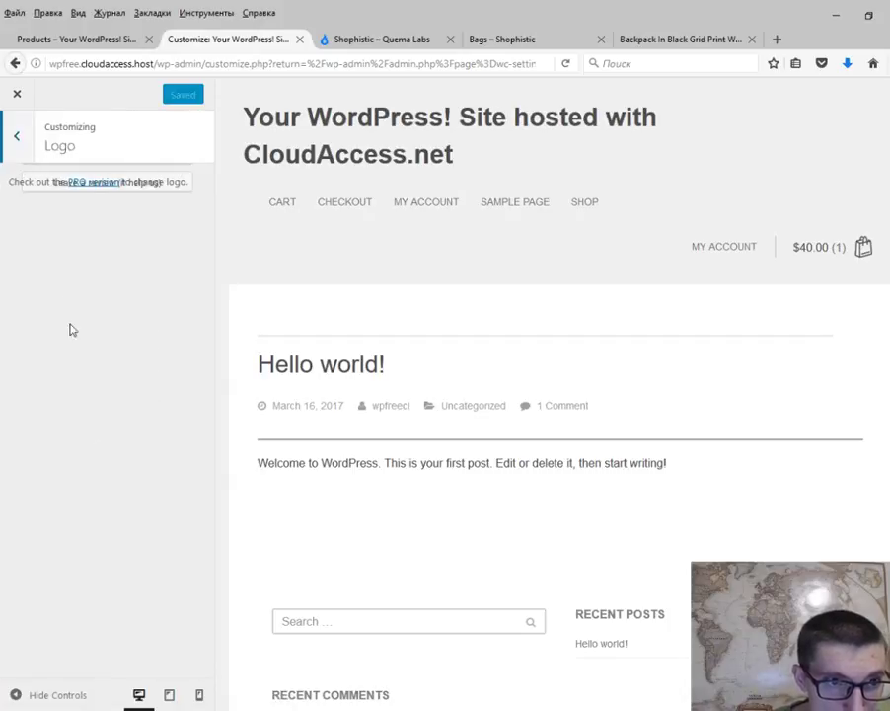
pyautogui.click(16, 140)
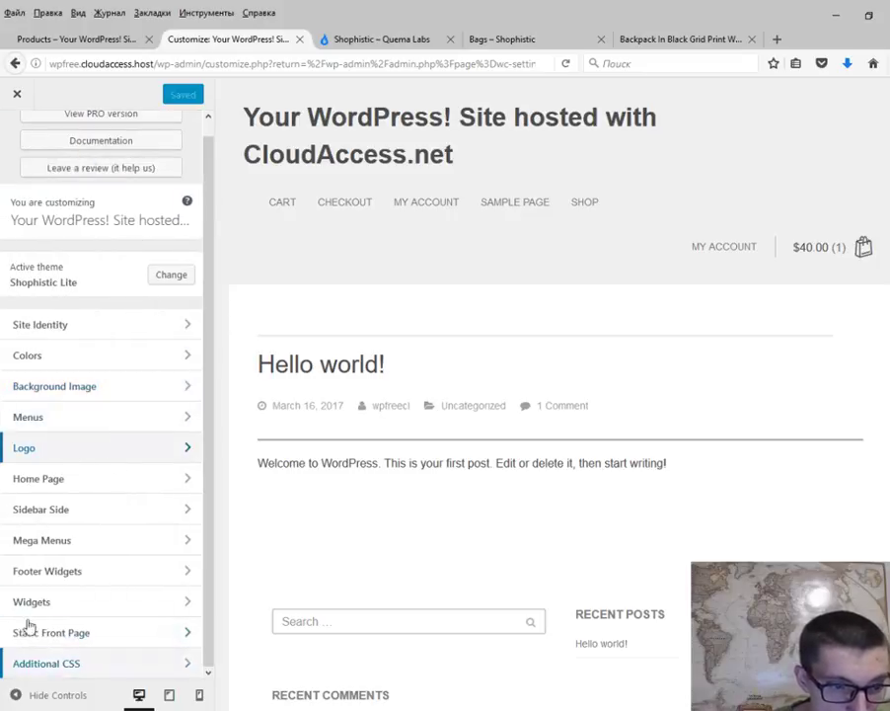
pyautogui.click(57, 512)
pyautogui.click(26, 150)
pyautogui.scroll(1, 136, 250)
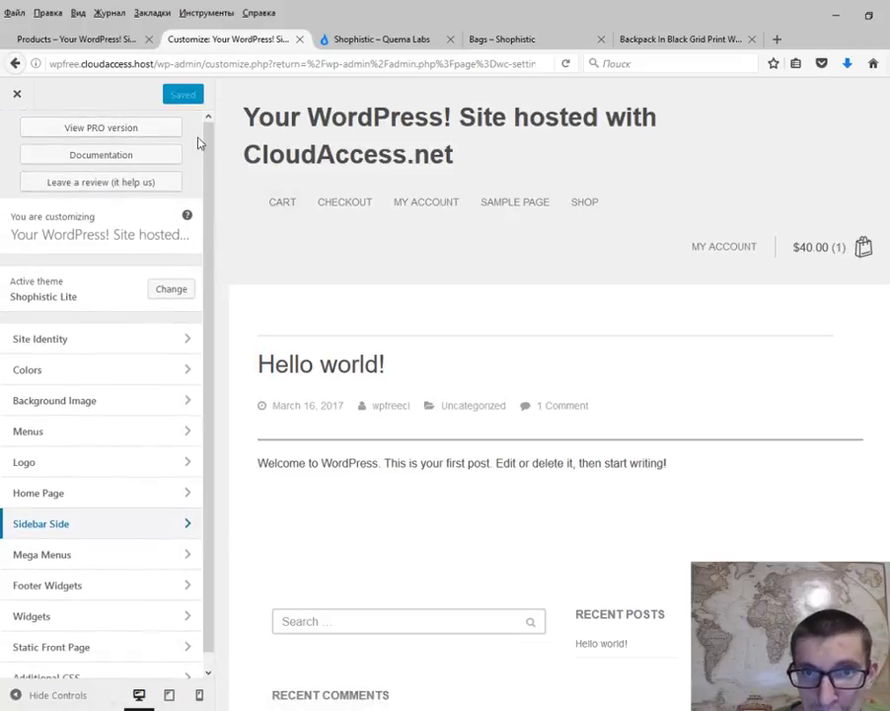
# Compare the Shophistic demo Bags page and theme page with the open customizer.
pyautogui.click(503, 38)
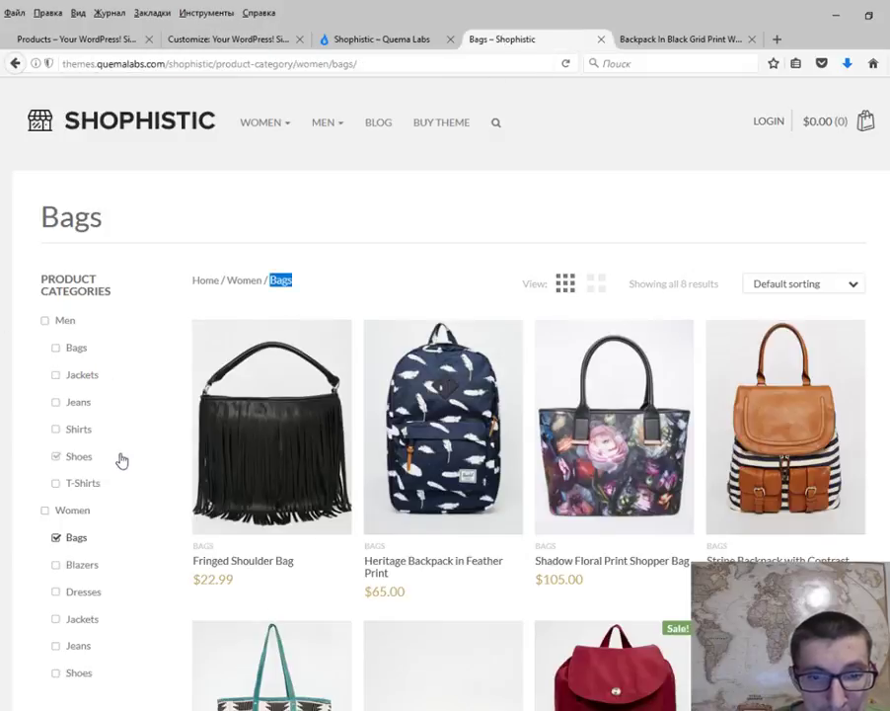
pyautogui.scroll(-5, 116, 458)
pyautogui.scroll(5, 128, 460)
pyautogui.click(198, 40)
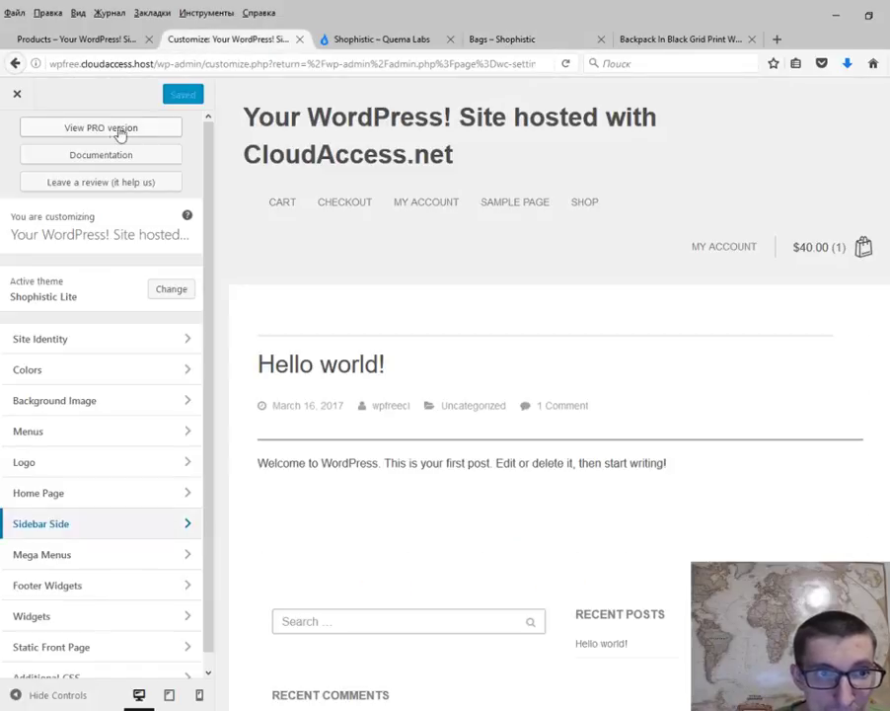
pyautogui.click(352, 41)
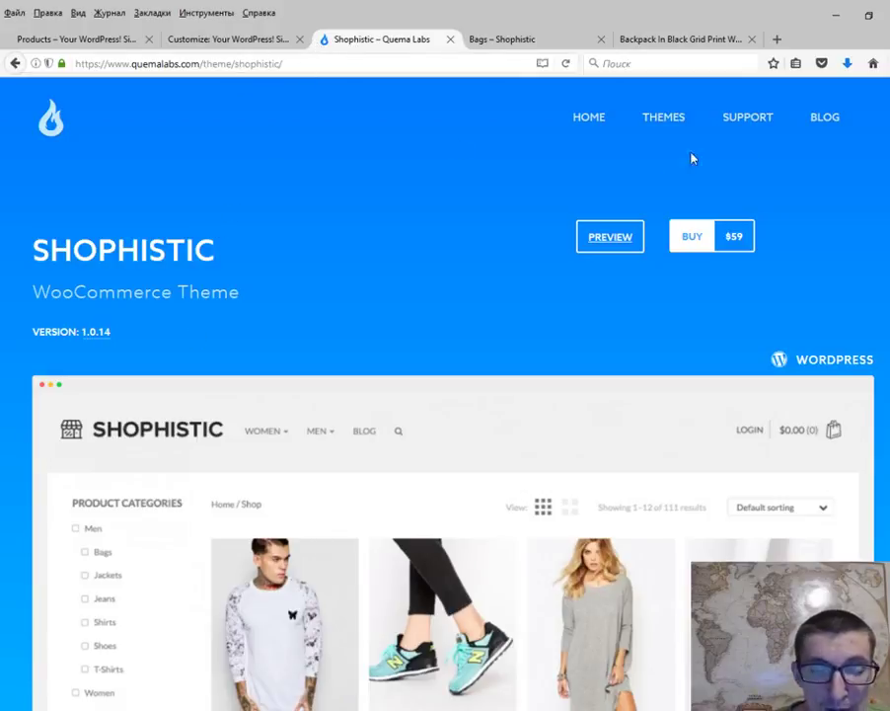
pyautogui.click(202, 39)
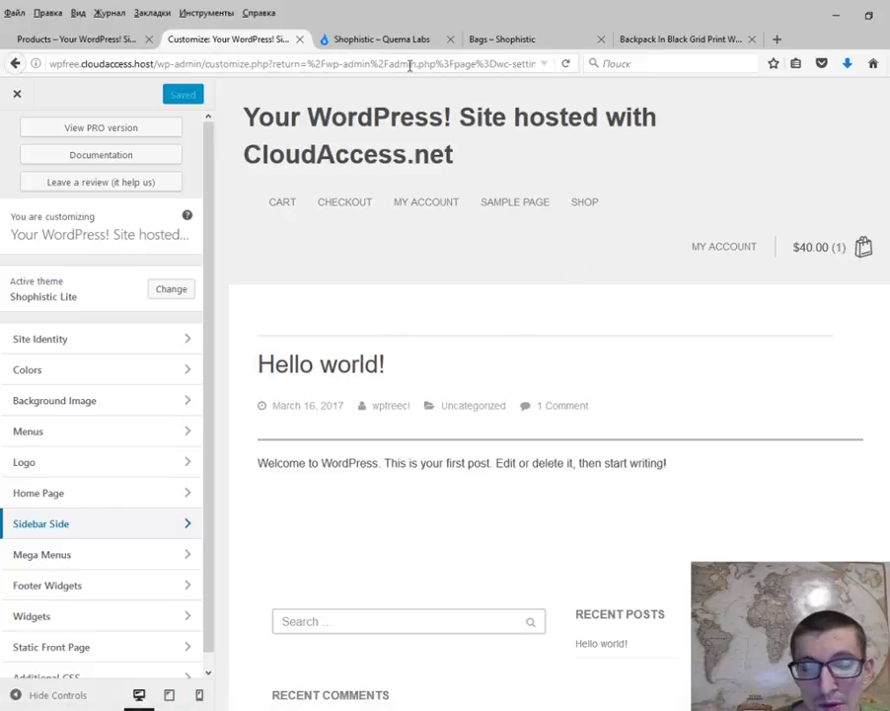
# Return to the Products tab and scroll through the three products, with $40.00 in the cart.
pyautogui.click(73, 39)
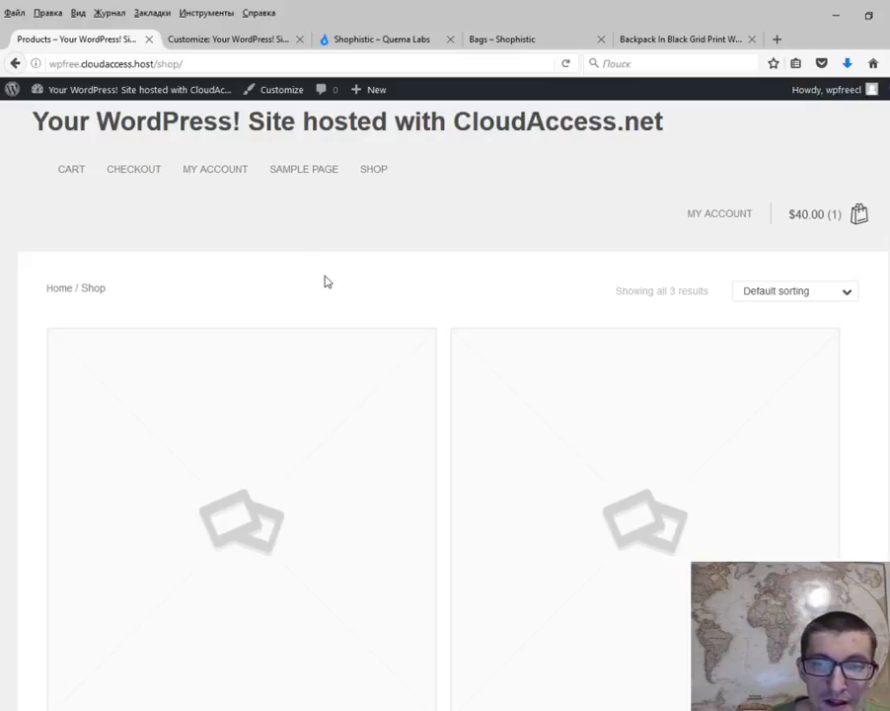
pyautogui.scroll(-10, 392, 238)
pyautogui.scroll(-5, 395, 240)
pyautogui.scroll(5, 395, 240)
pyautogui.scroll(6, 395, 240)
pyautogui.scroll(3, 395, 240)
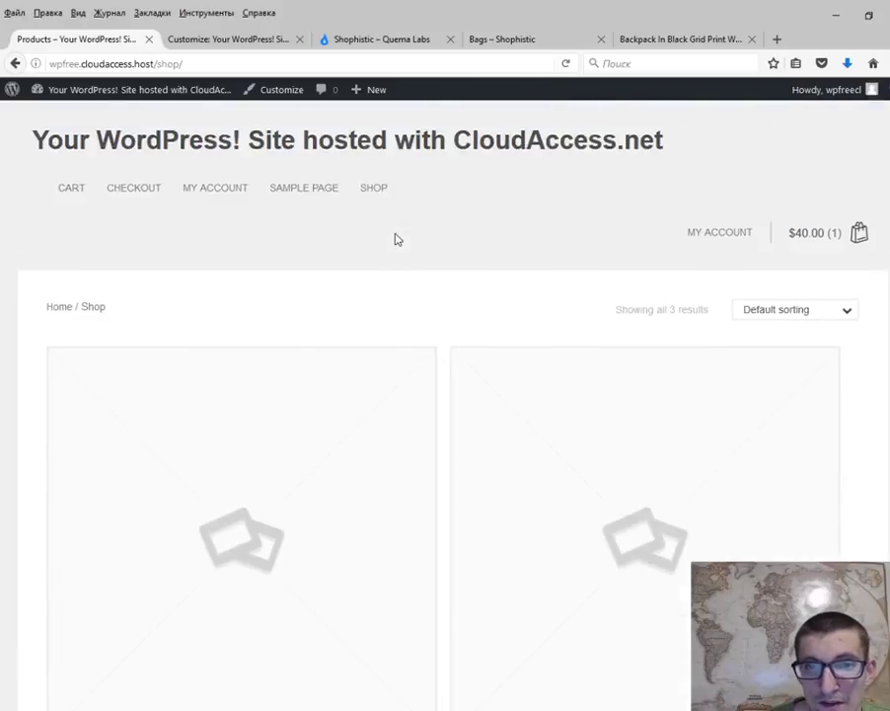